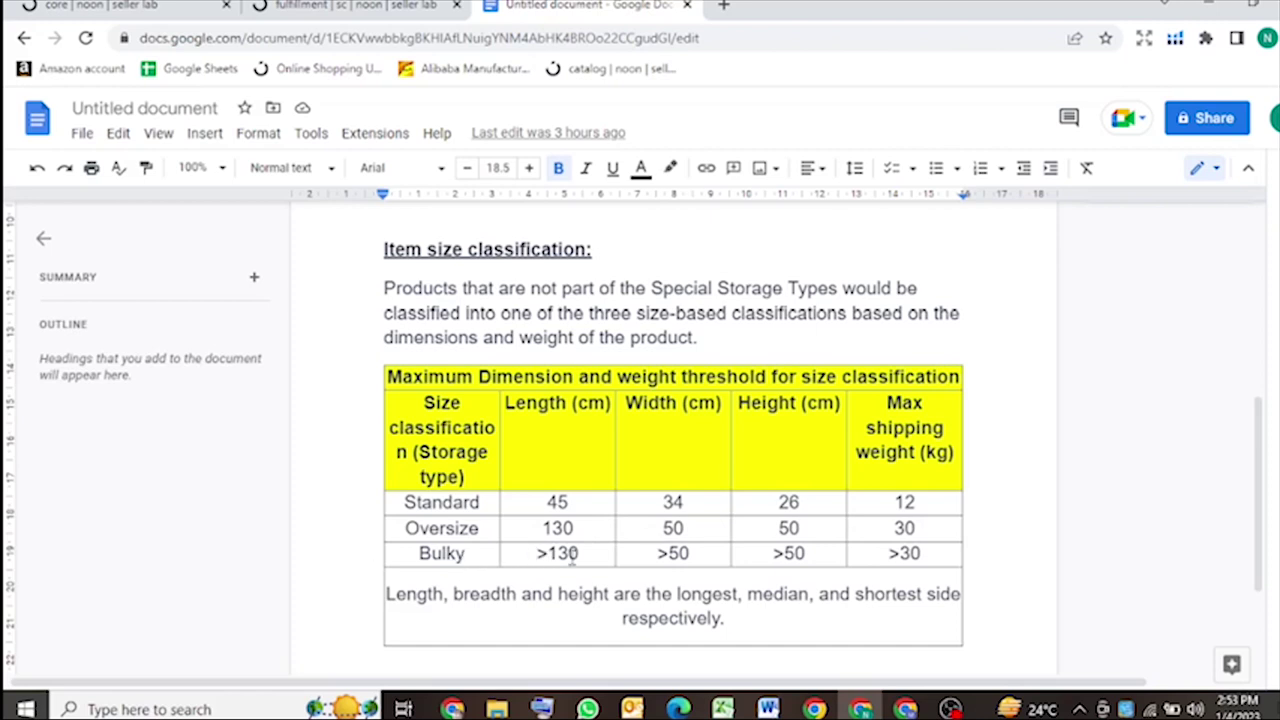
Review the Bulky row's length and maximum shipping weight limits in the size classification table.
triple_click(582, 553)
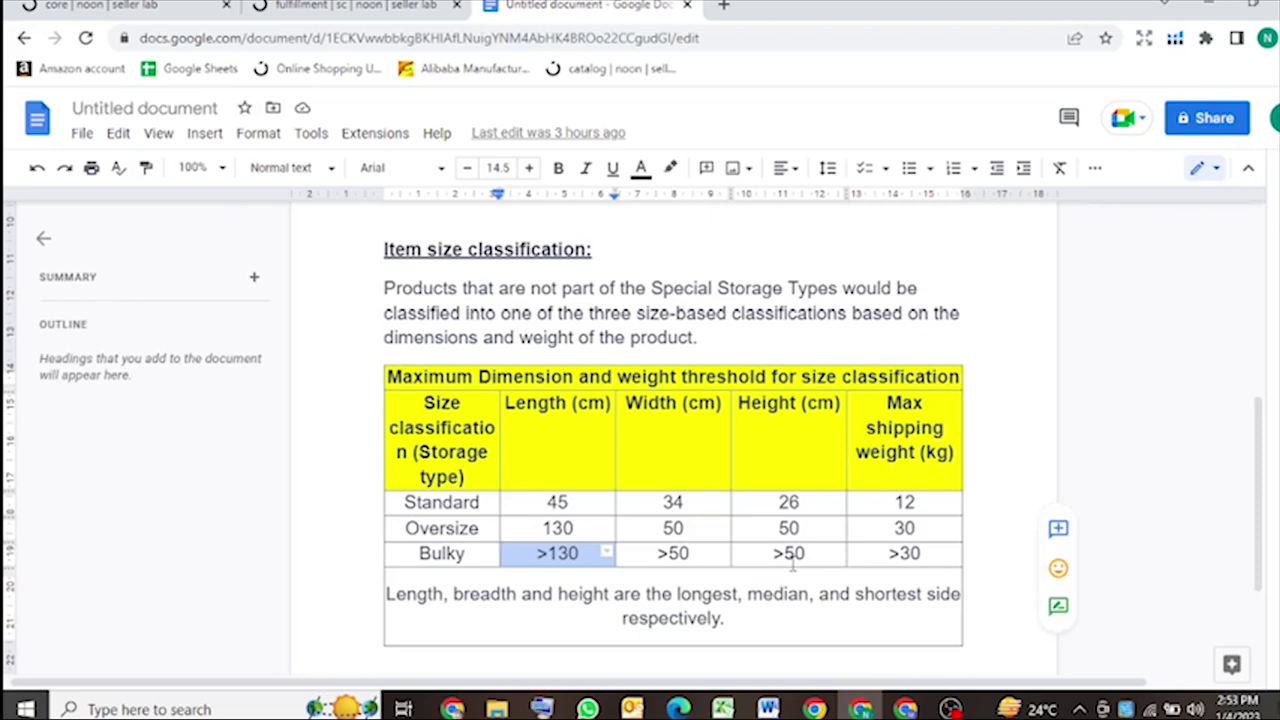
click(916, 553)
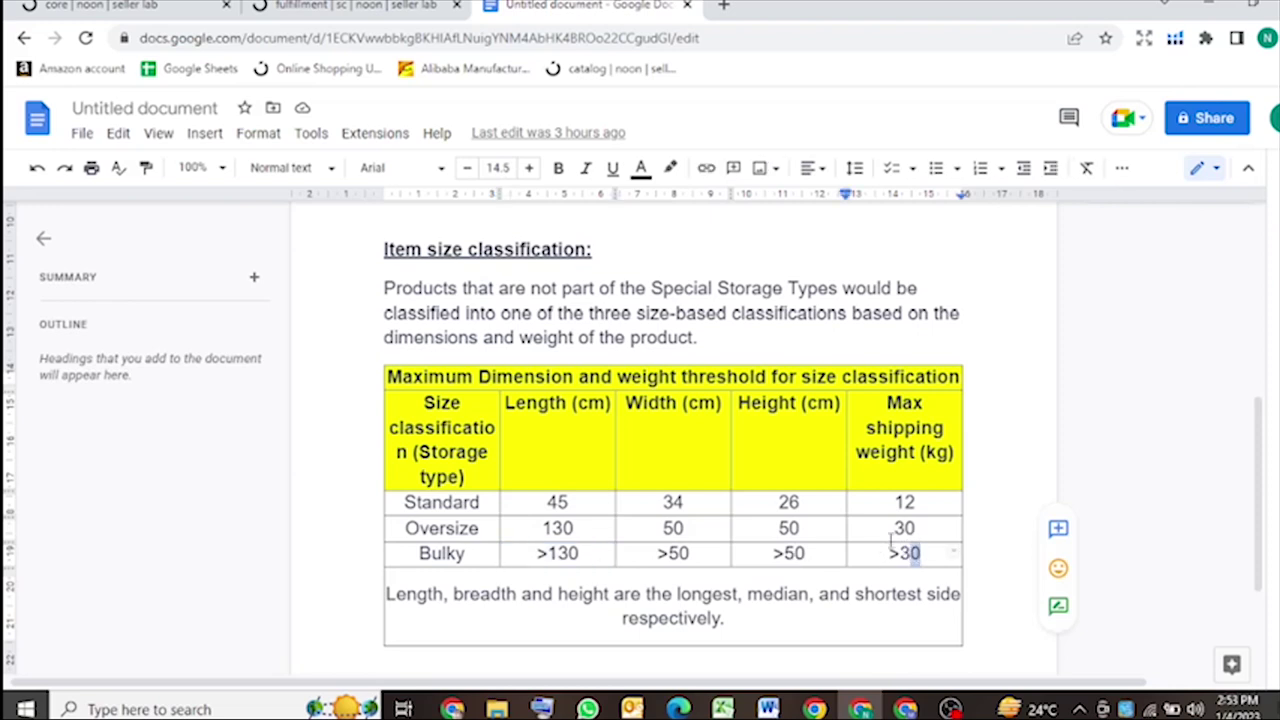
scroll(510, 568, down, 3)
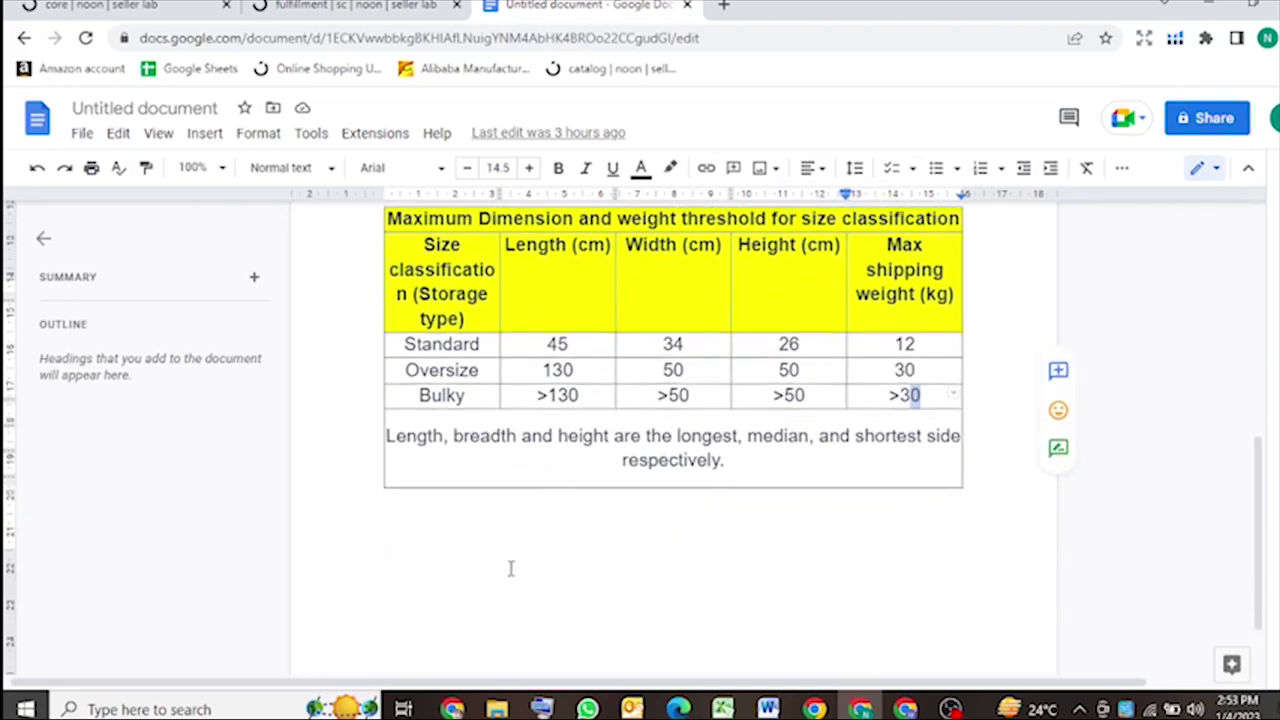
scroll(510, 568, up, 2)
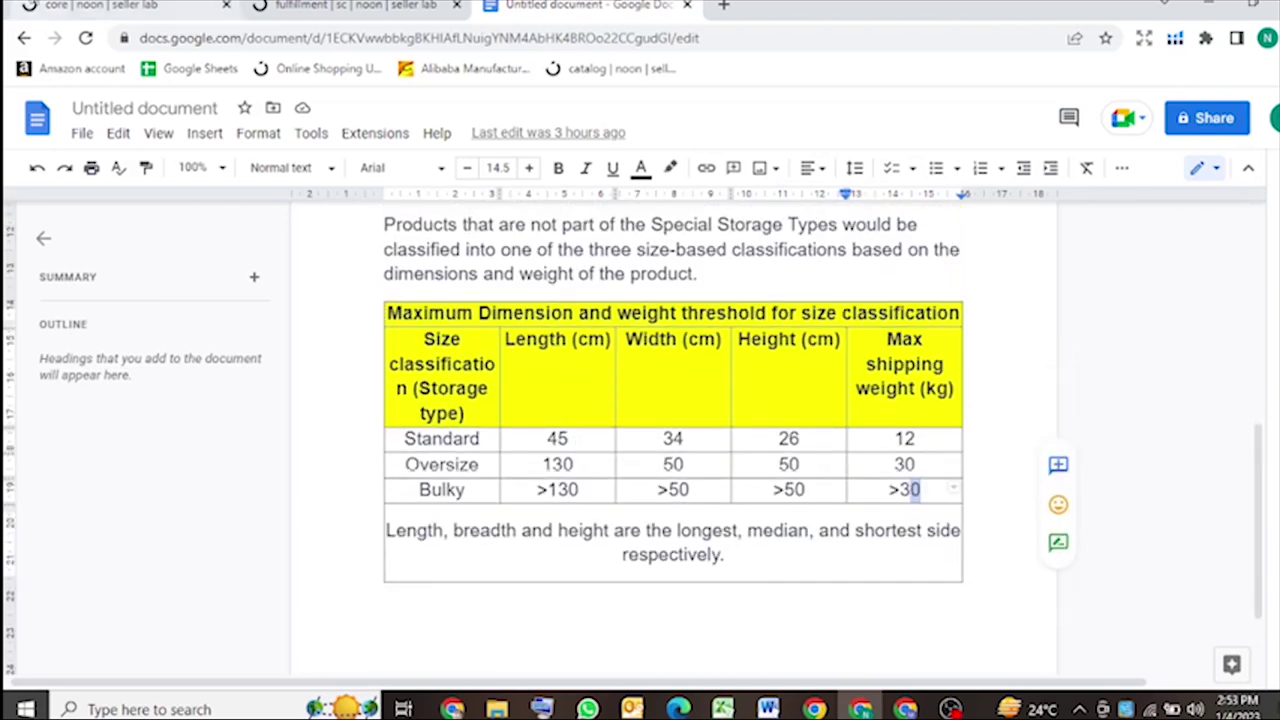
Switch to noon Seller Lab, open the FBN ASN & Storage page and browse the available space per storage type.
click(90, 5)
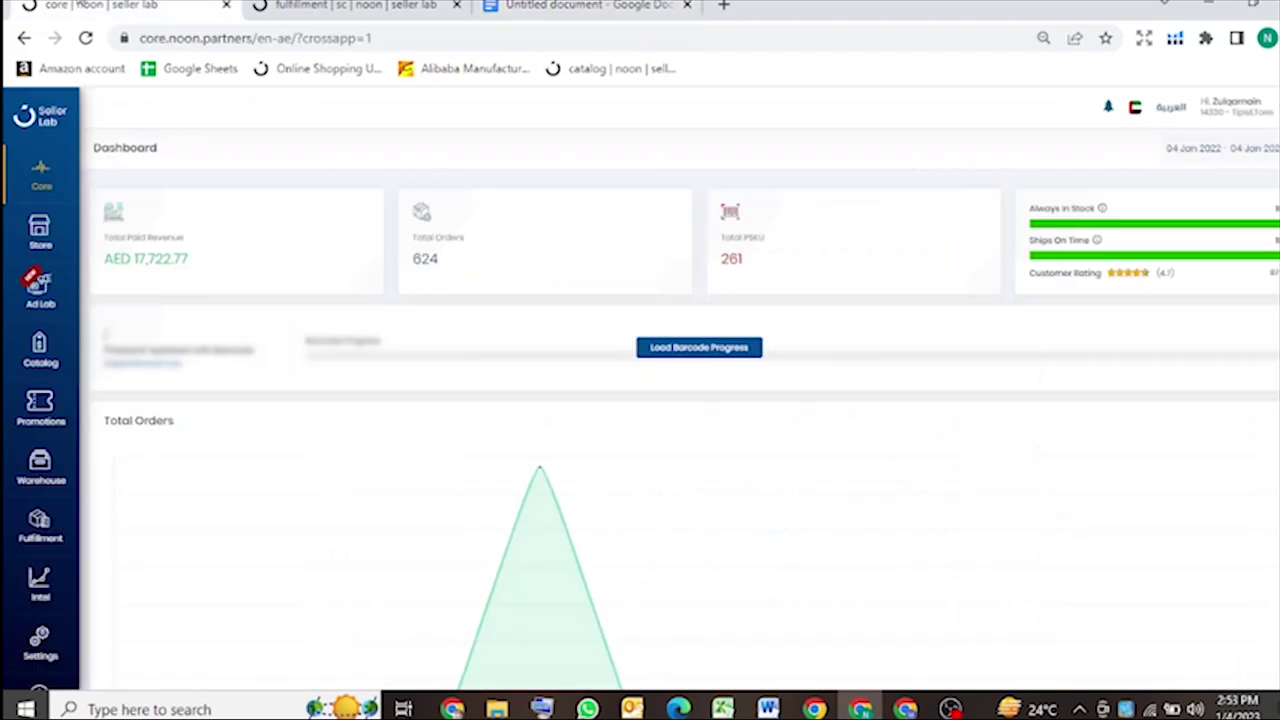
click(40, 532)
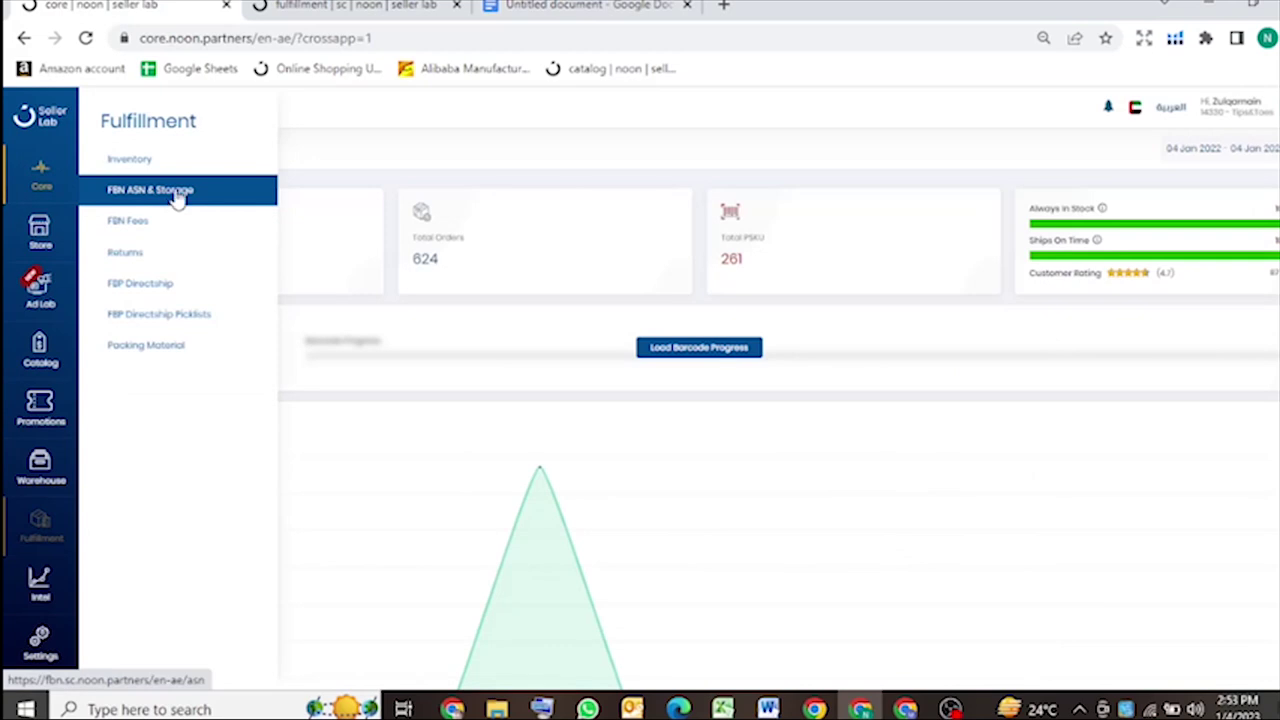
click(176, 197)
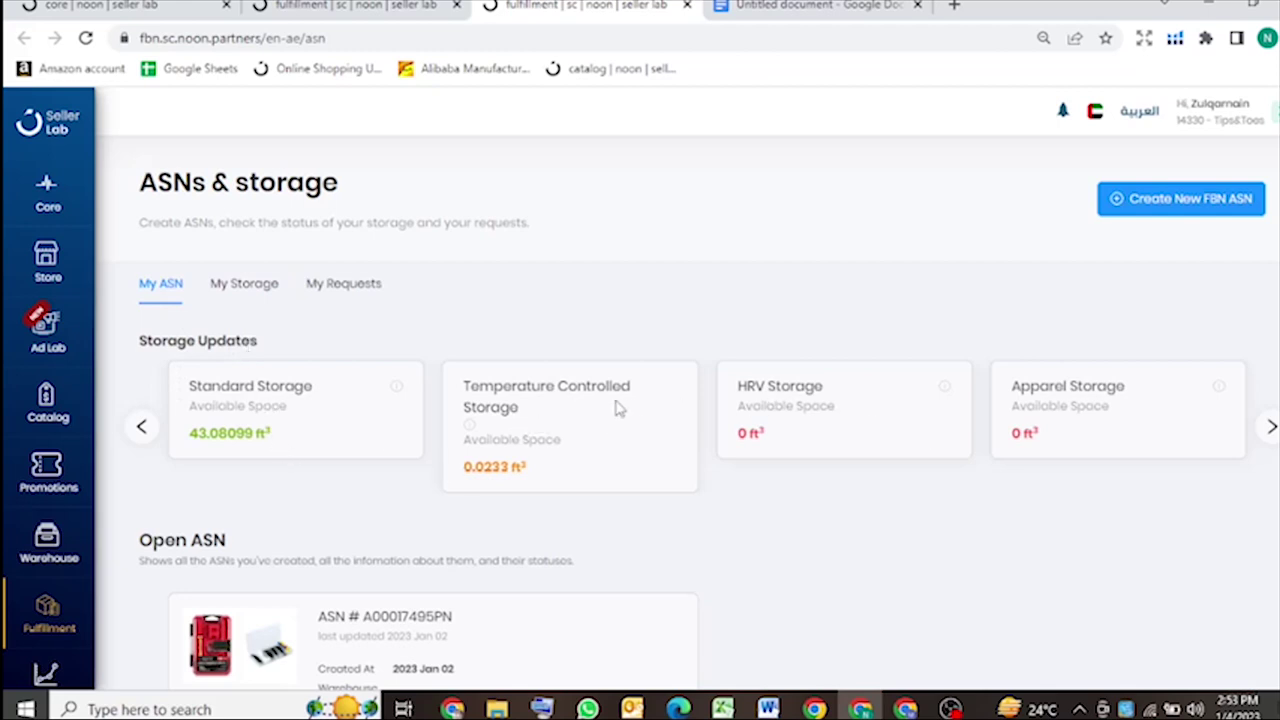
click(1270, 427)
click(1271, 425)
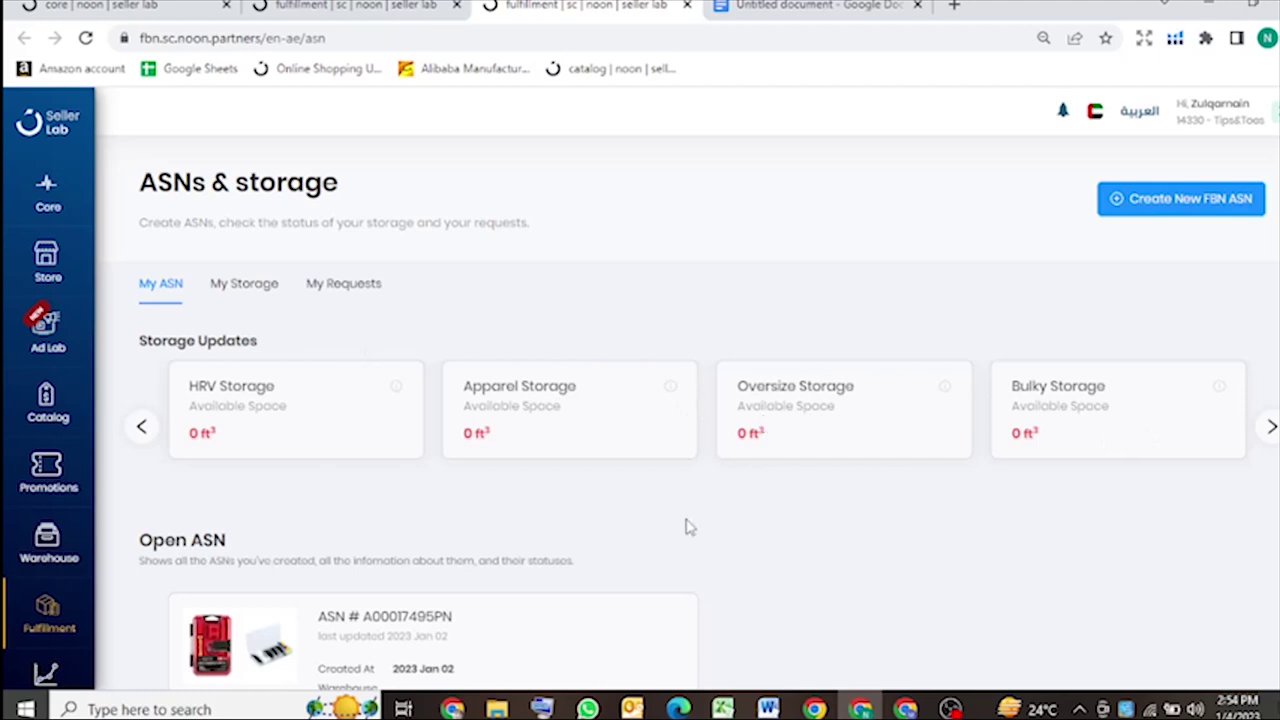
Start a new FBN ASN and select the products by choosing from the catalog.
scroll(549, 551, down, 1)
scroll(808, 426, up, 1)
click(1182, 212)
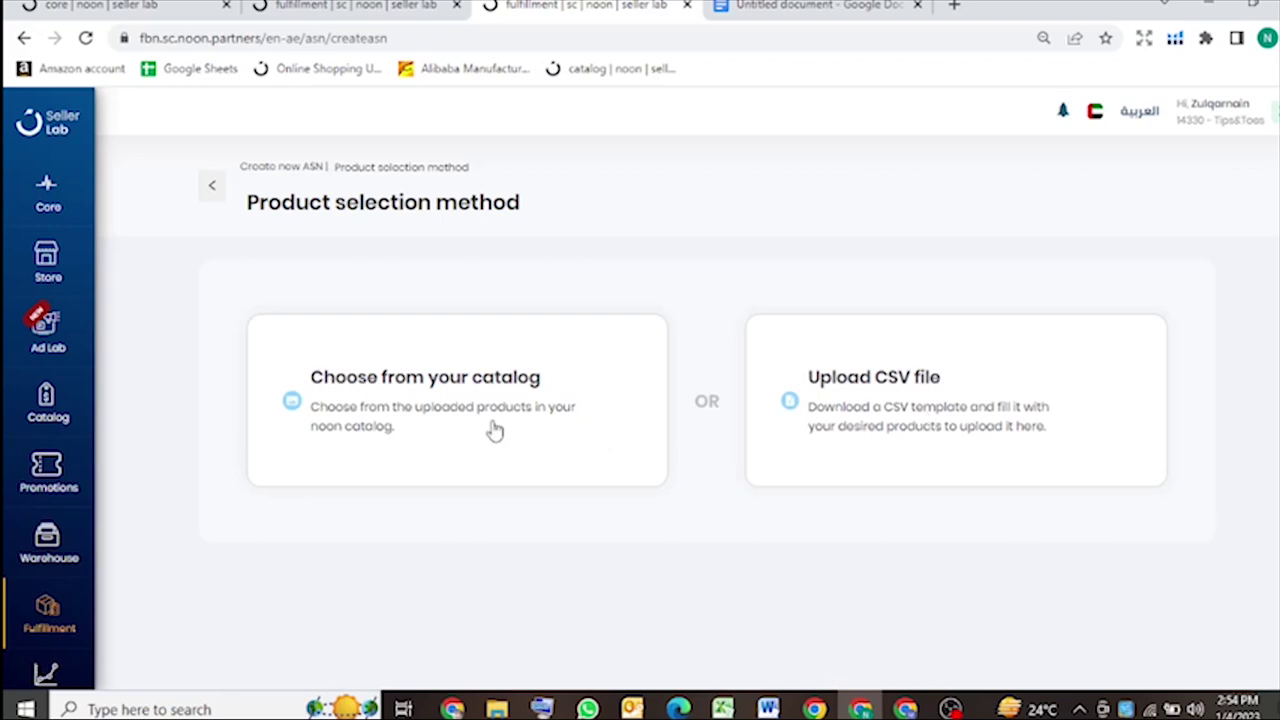
click(420, 412)
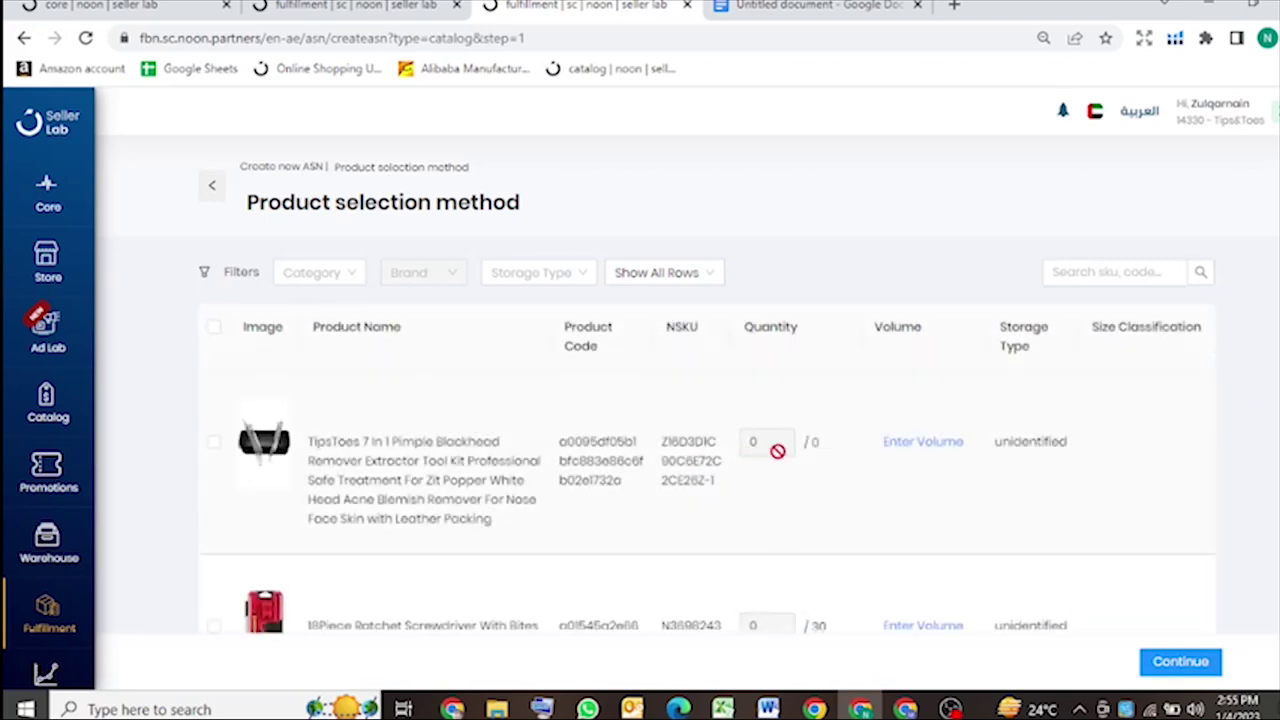
Look over the catalog product list and the options of its Category and Storage Type filters.
scroll(653, 450, down, 4)
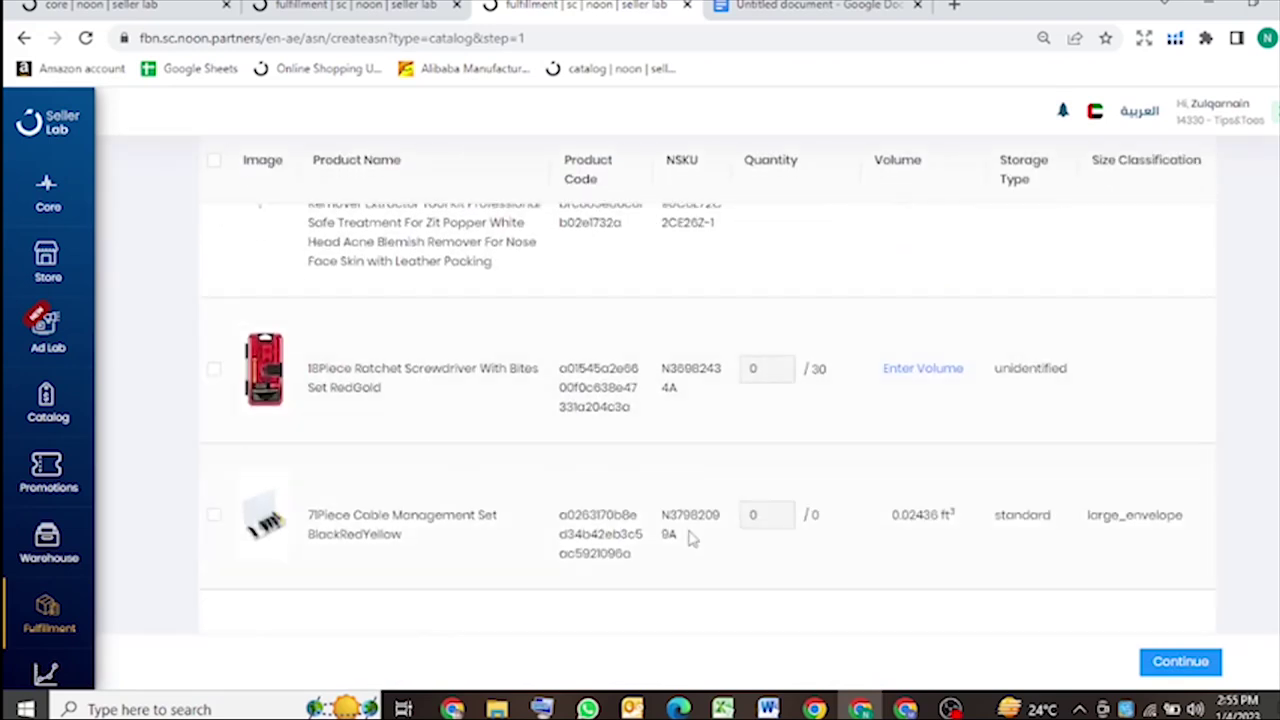
scroll(693, 553, up, 4)
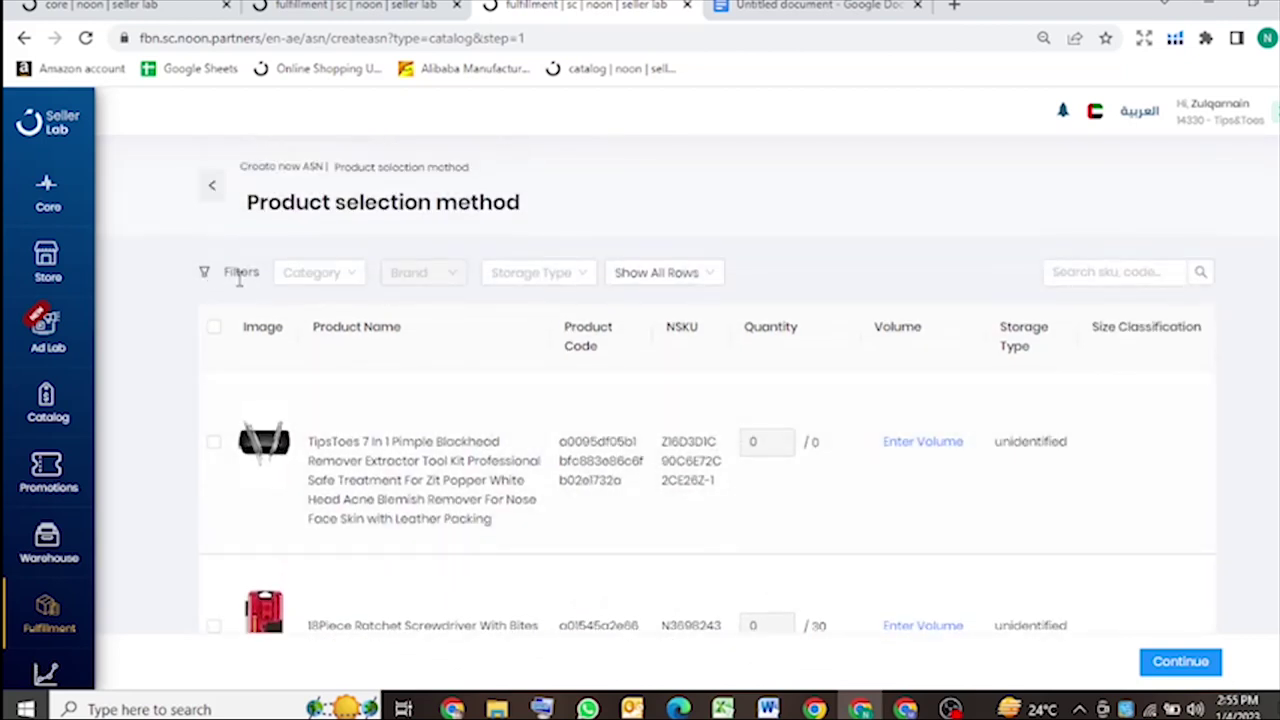
click(344, 272)
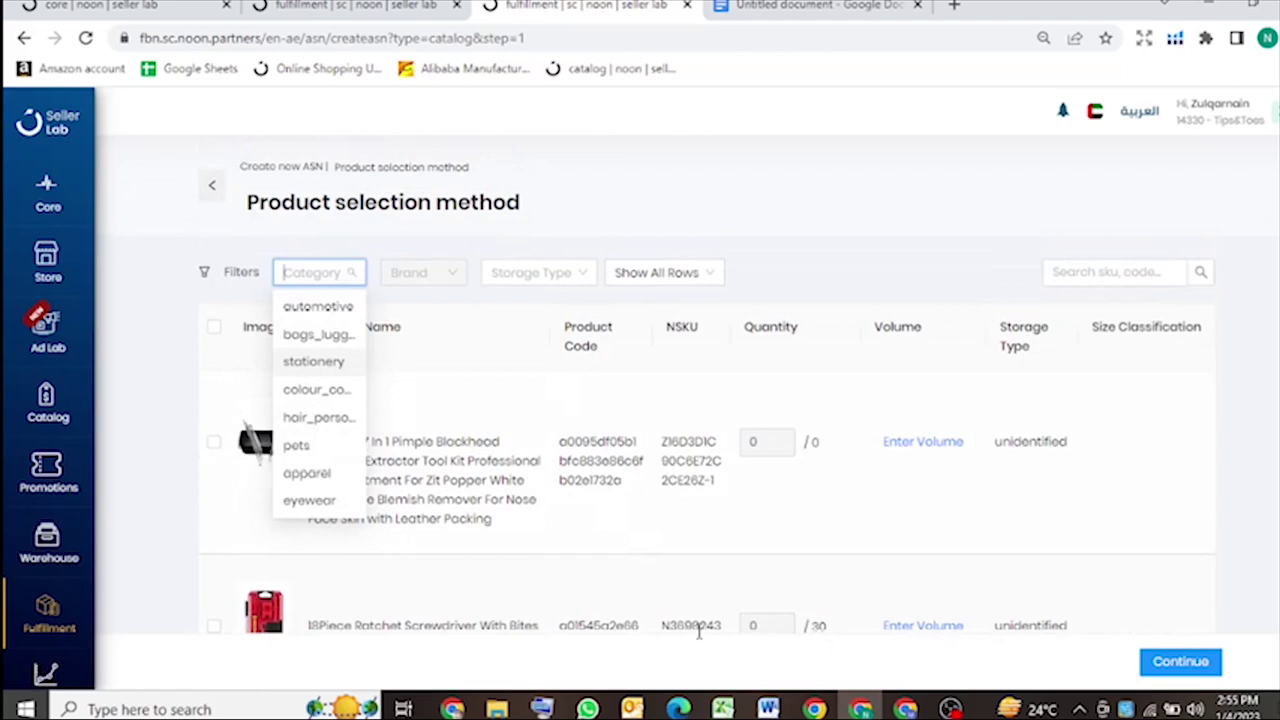
click(428, 278)
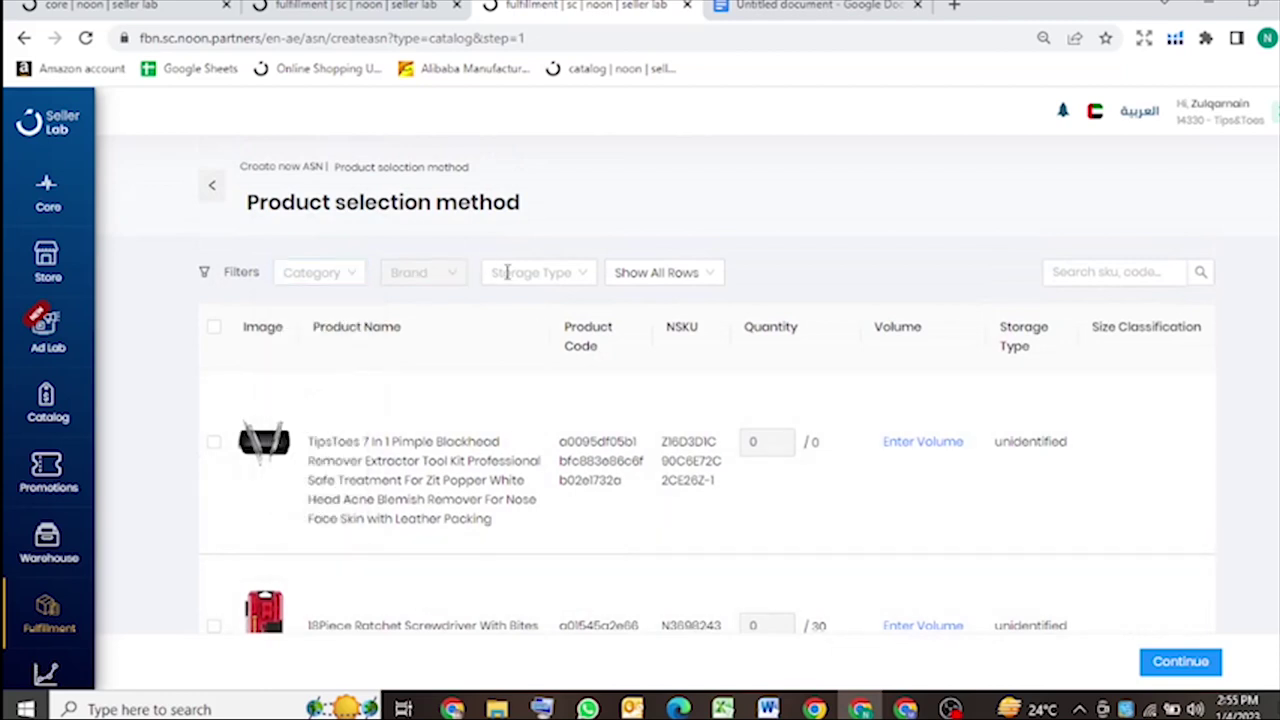
click(583, 272)
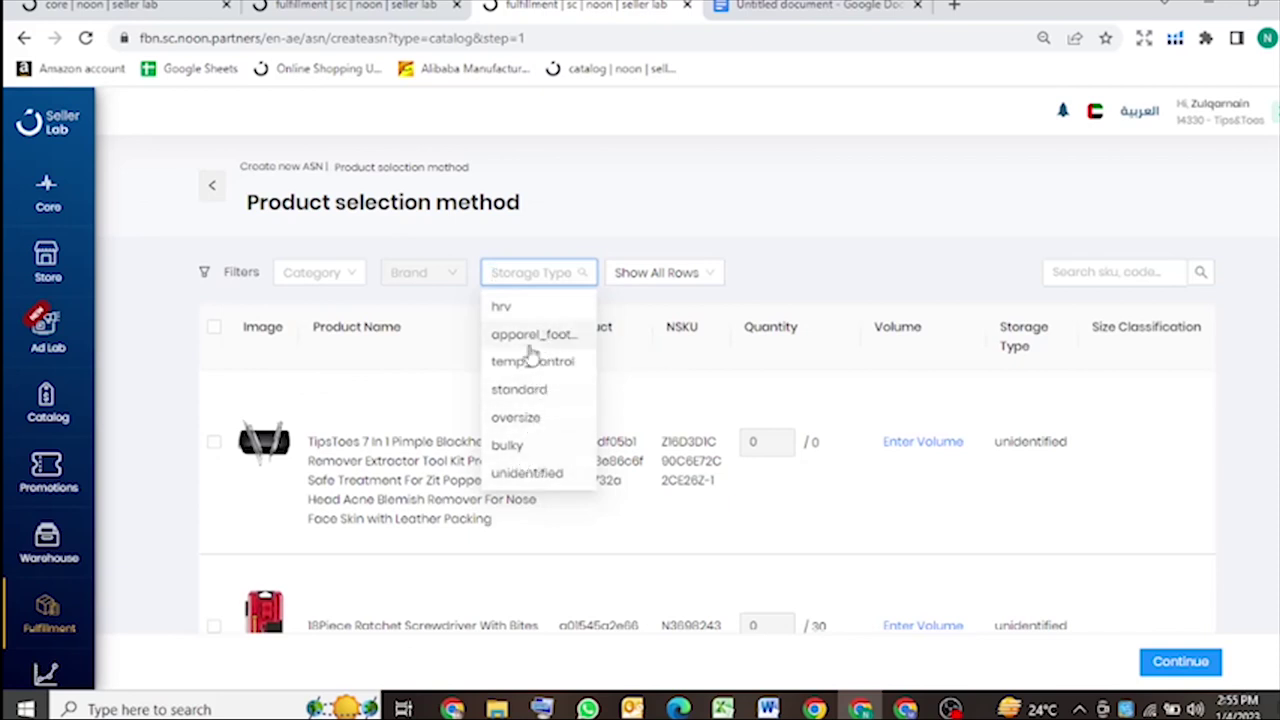
click(634, 380)
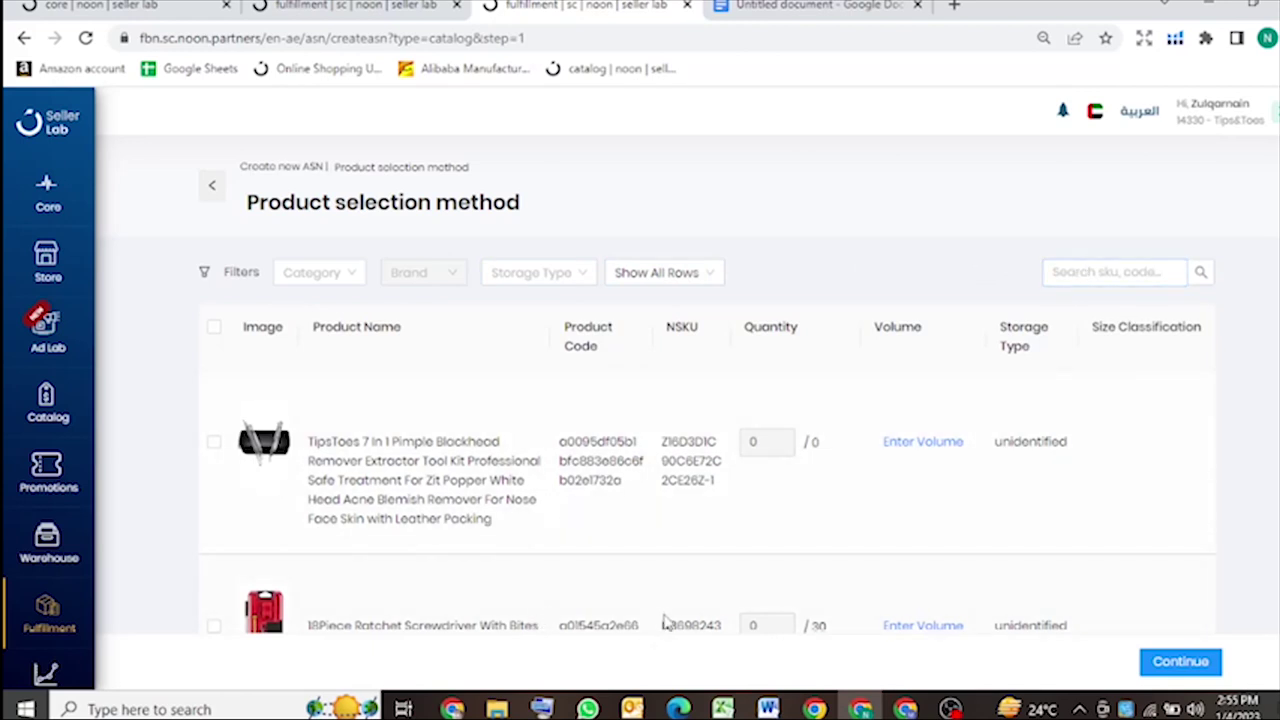
Search the product list for N3698243 and clear the search.
drag(664, 622, 728, 626)
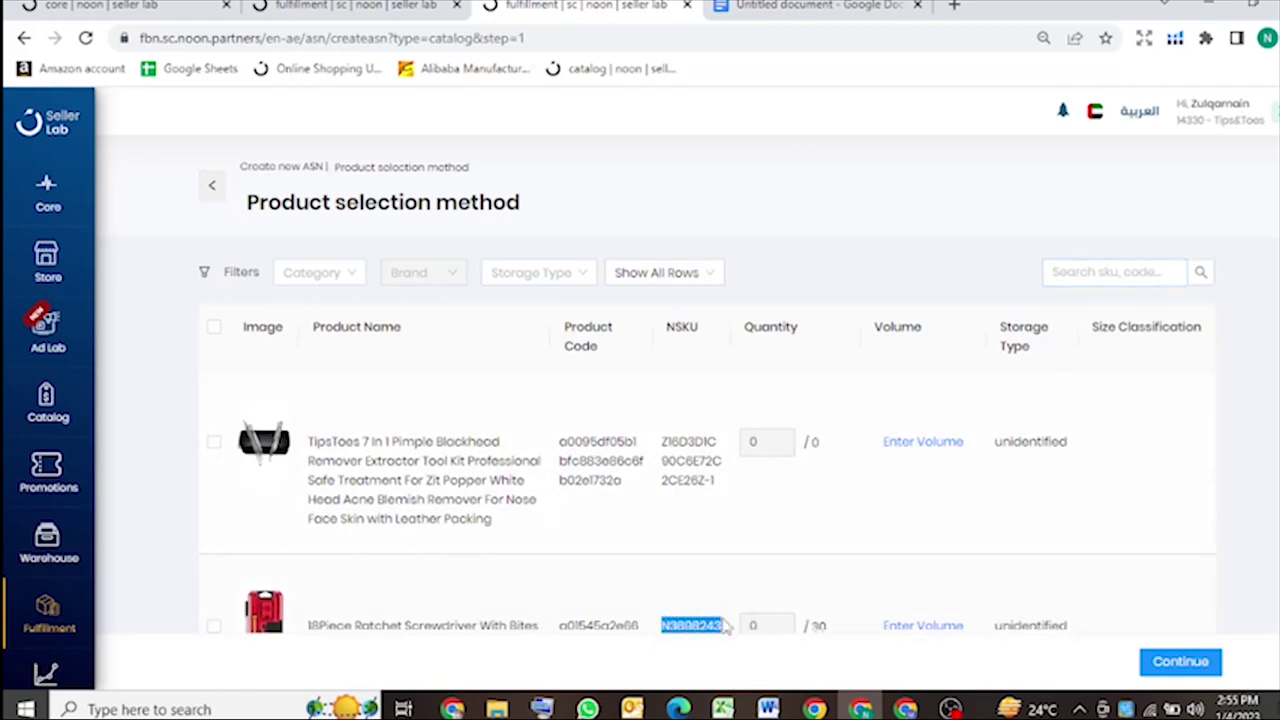
click(1095, 274)
text(N3698243)
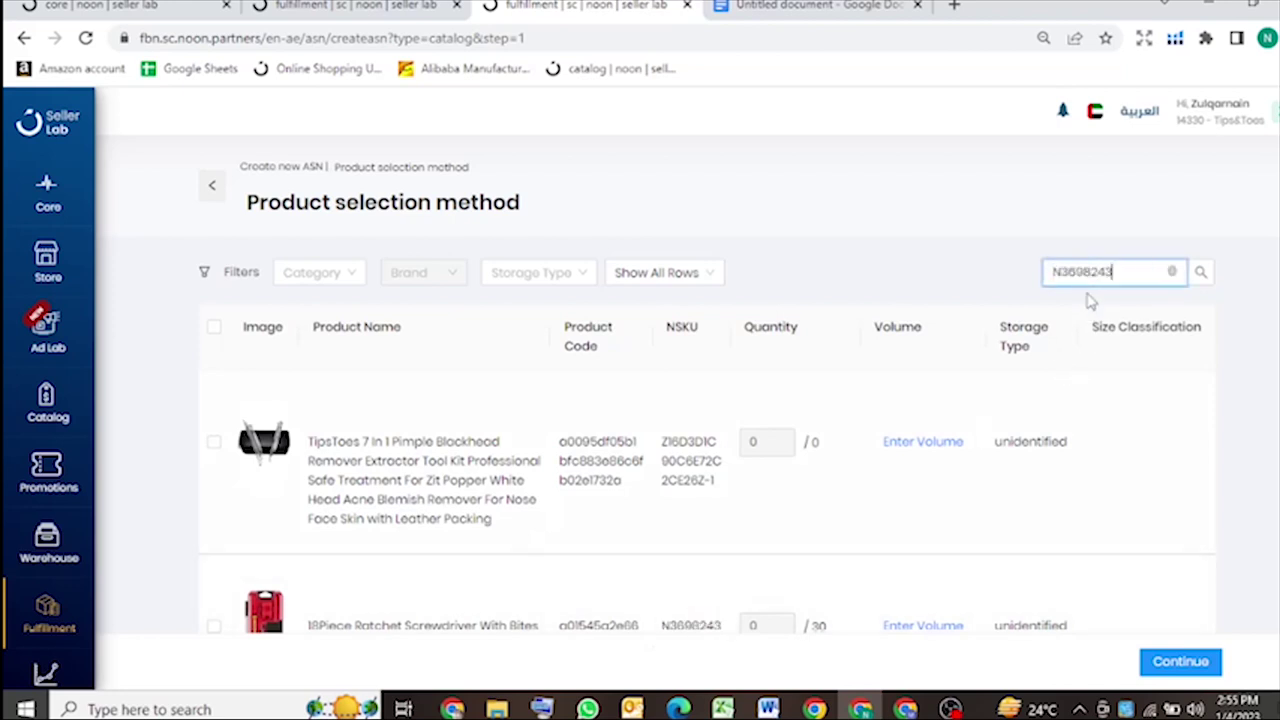
click(1196, 277)
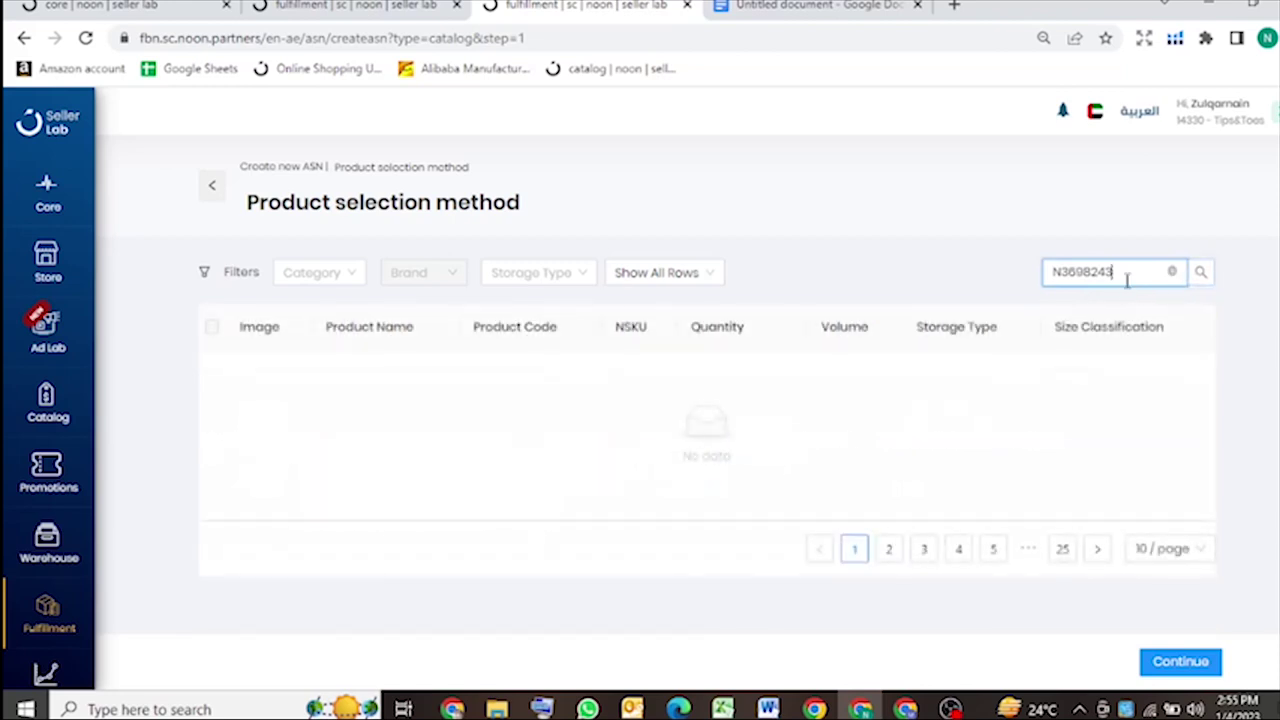
drag(1122, 276, 1051, 272)
key(BackSpace)
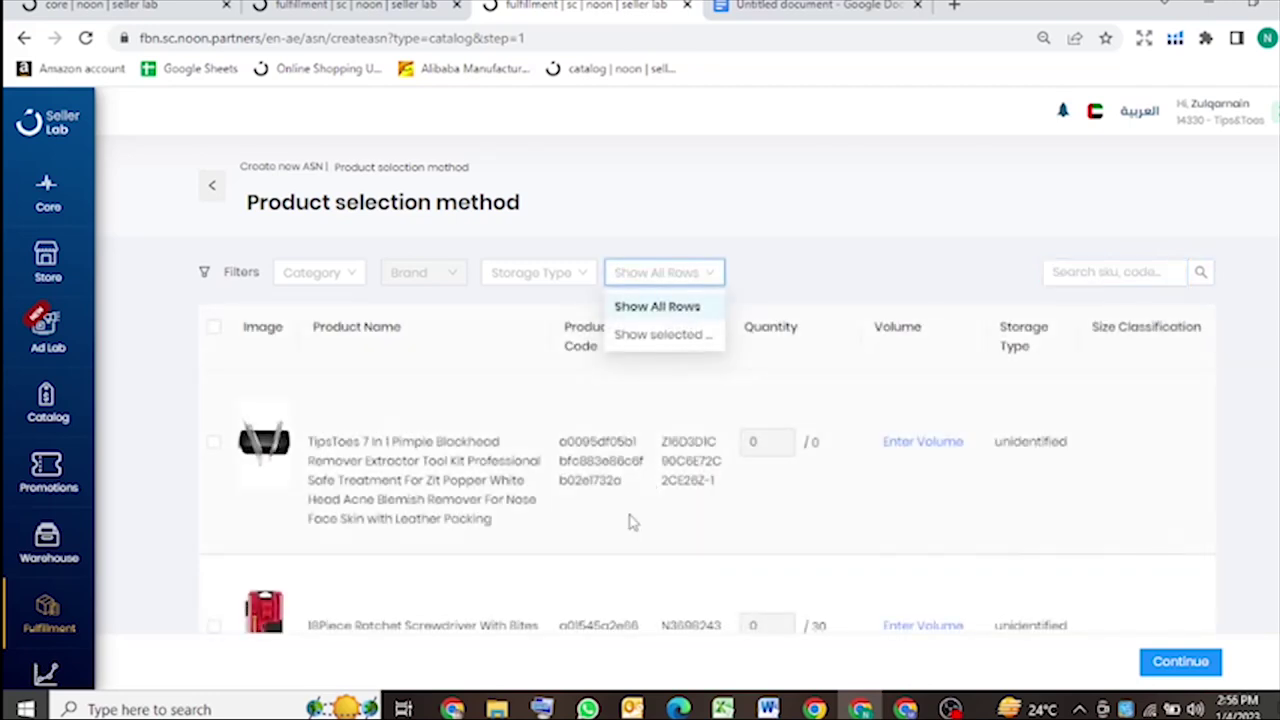
Search the product list by the full NSKU of the TipsToes blackhead remover kit, and clear the search.
scroll(629, 520, down, 3)
scroll(629, 503, up, 3)
click(668, 460)
drag(661, 440, 729, 503)
key(ctrl+c)
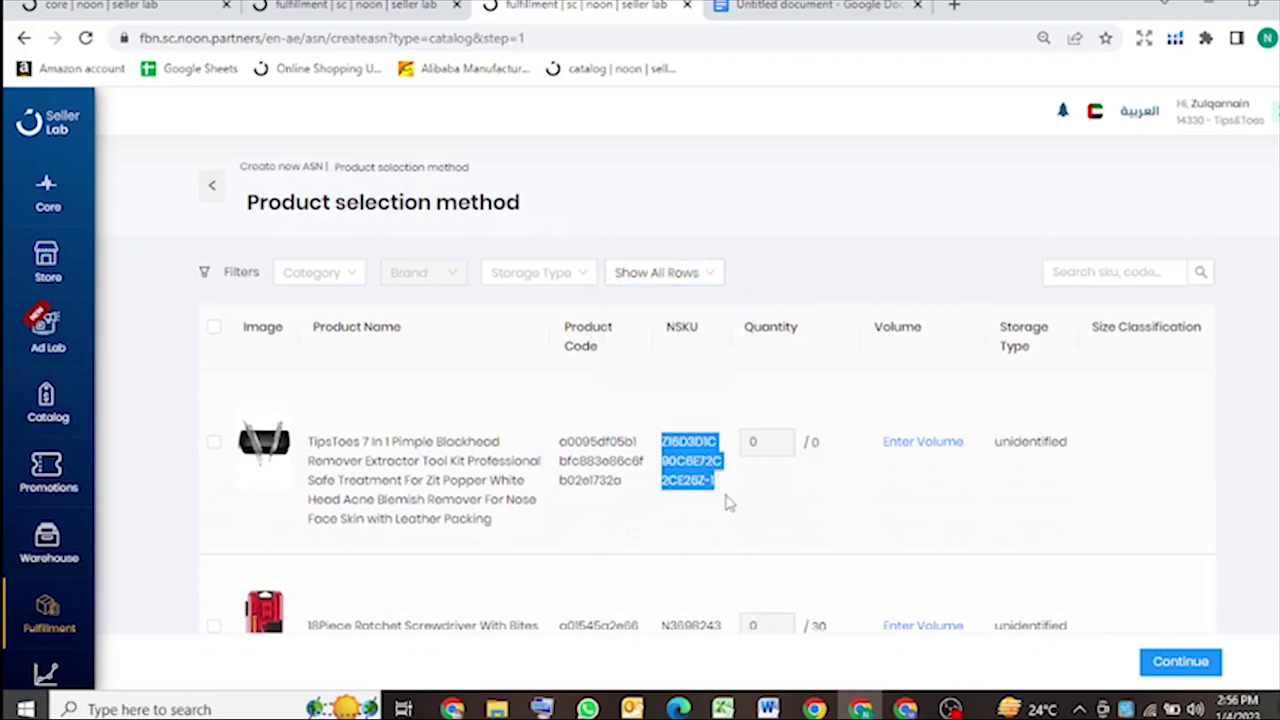
click(1090, 272)
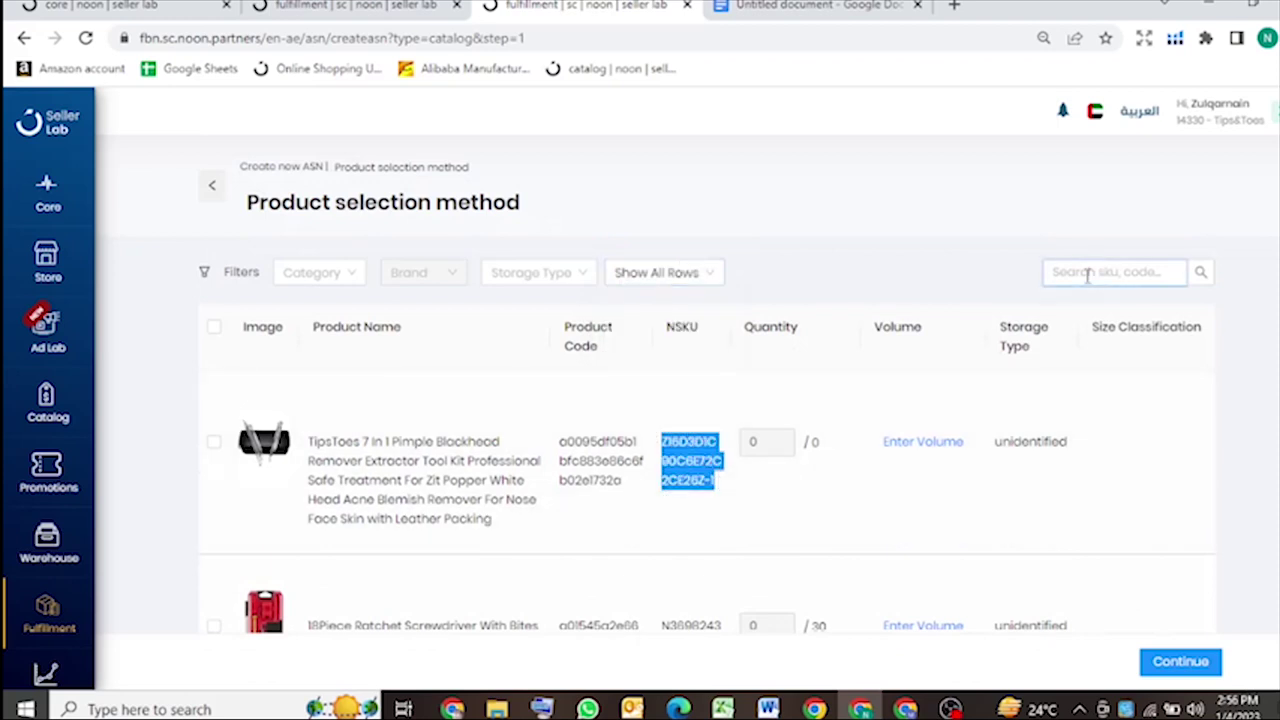
key(ctrl+v)
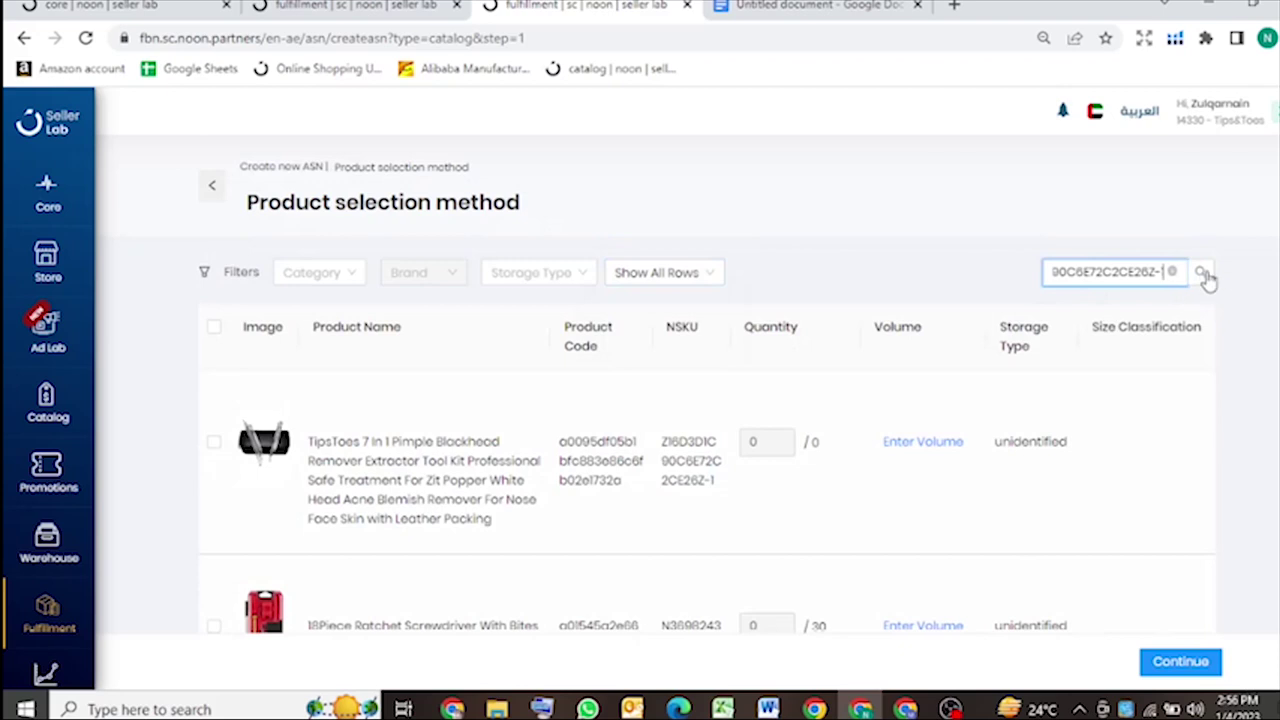
click(1201, 273)
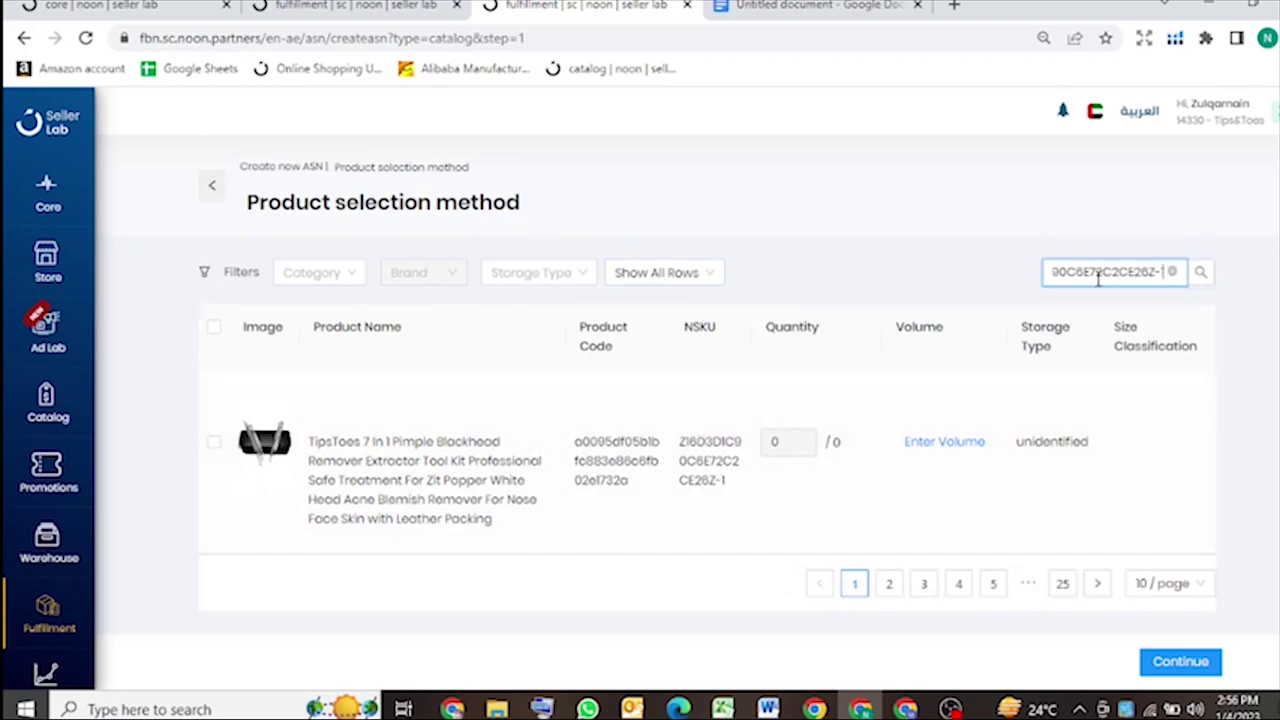
click(703, 272)
click(1172, 272)
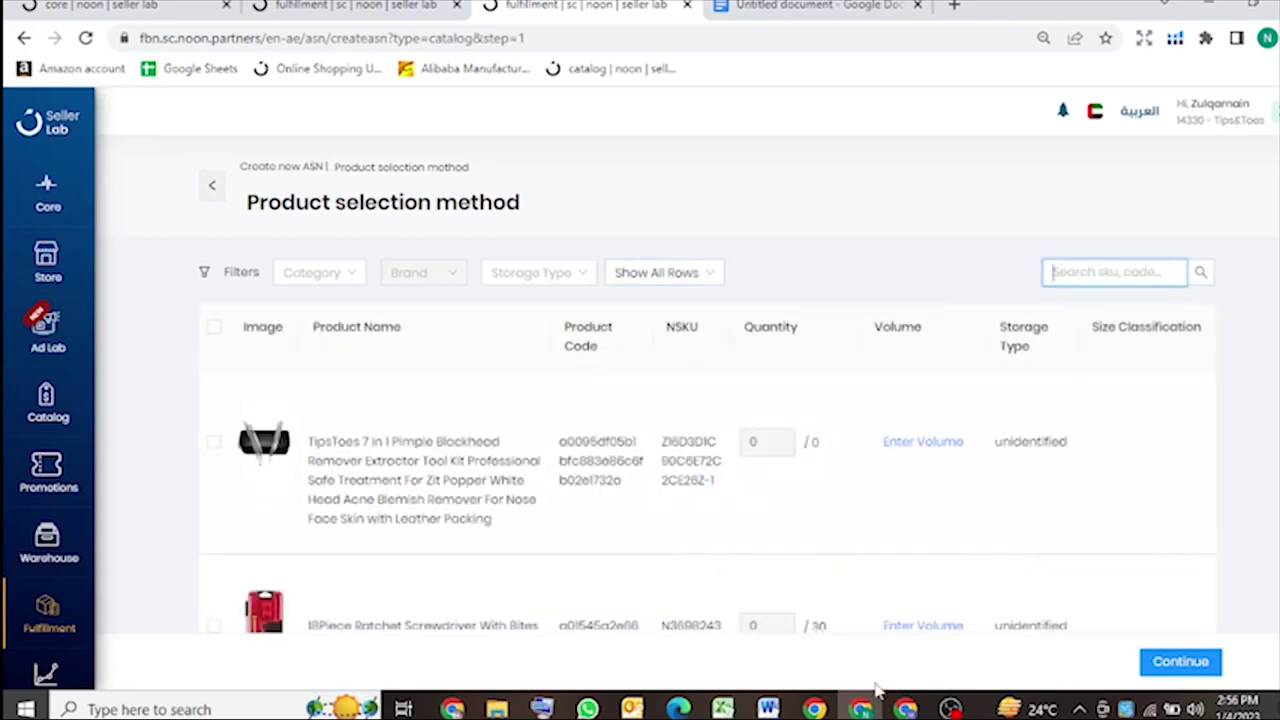
Compare the quantity and volume entries of the listed products, including the 71Piece Cable Management Set.
scroll(495, 495, down, 2)
scroll(499, 487, up, 2)
scroll(766, 429, down, 1)
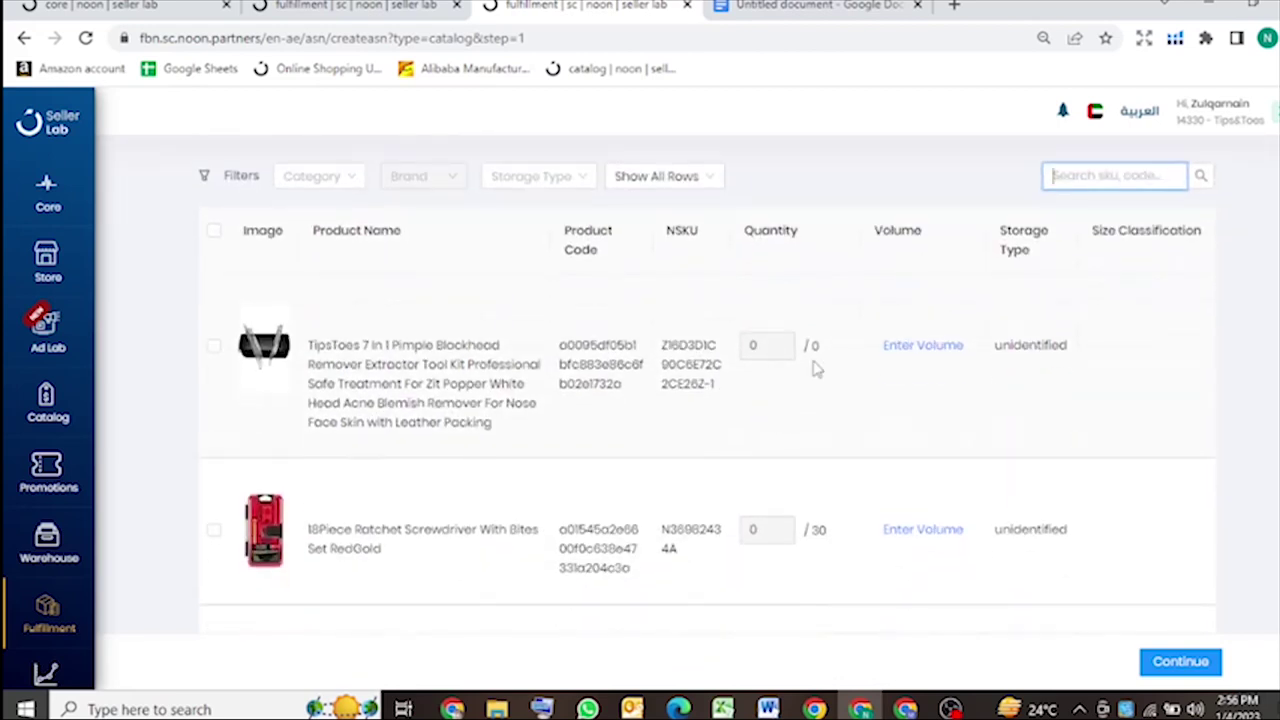
scroll(937, 370, down, 1)
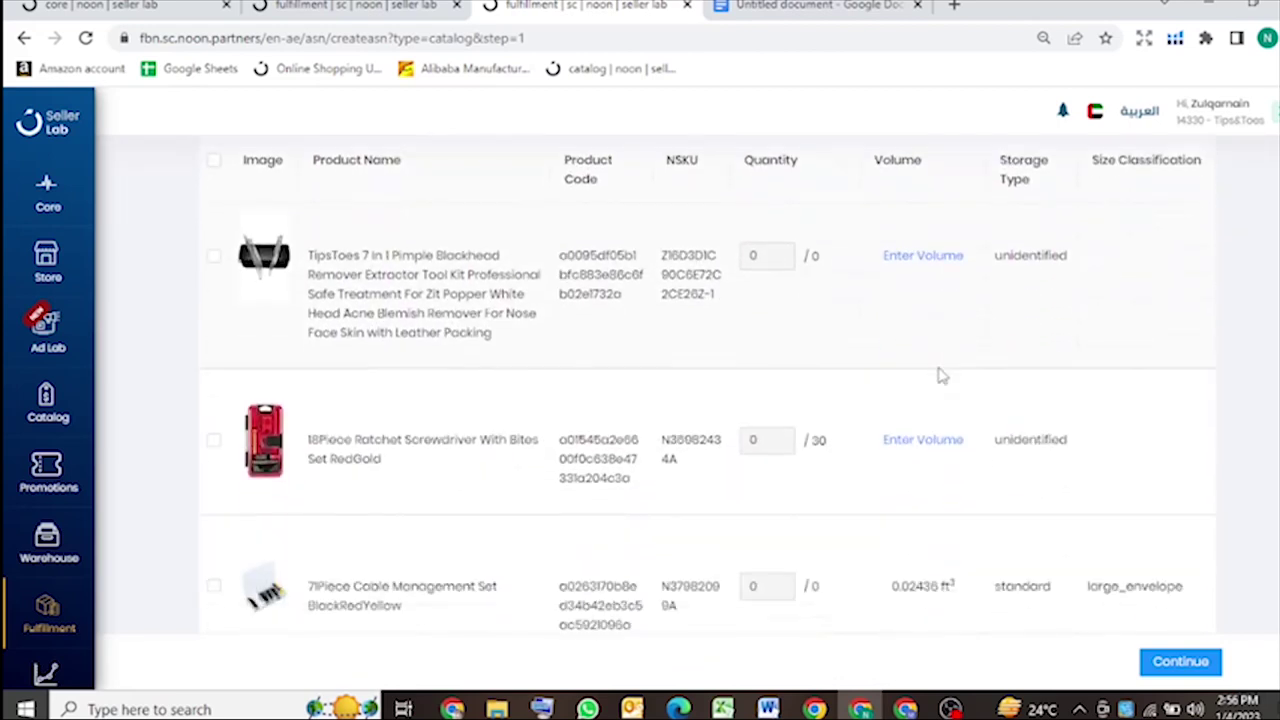
drag(957, 578, 872, 583)
click(875, 618)
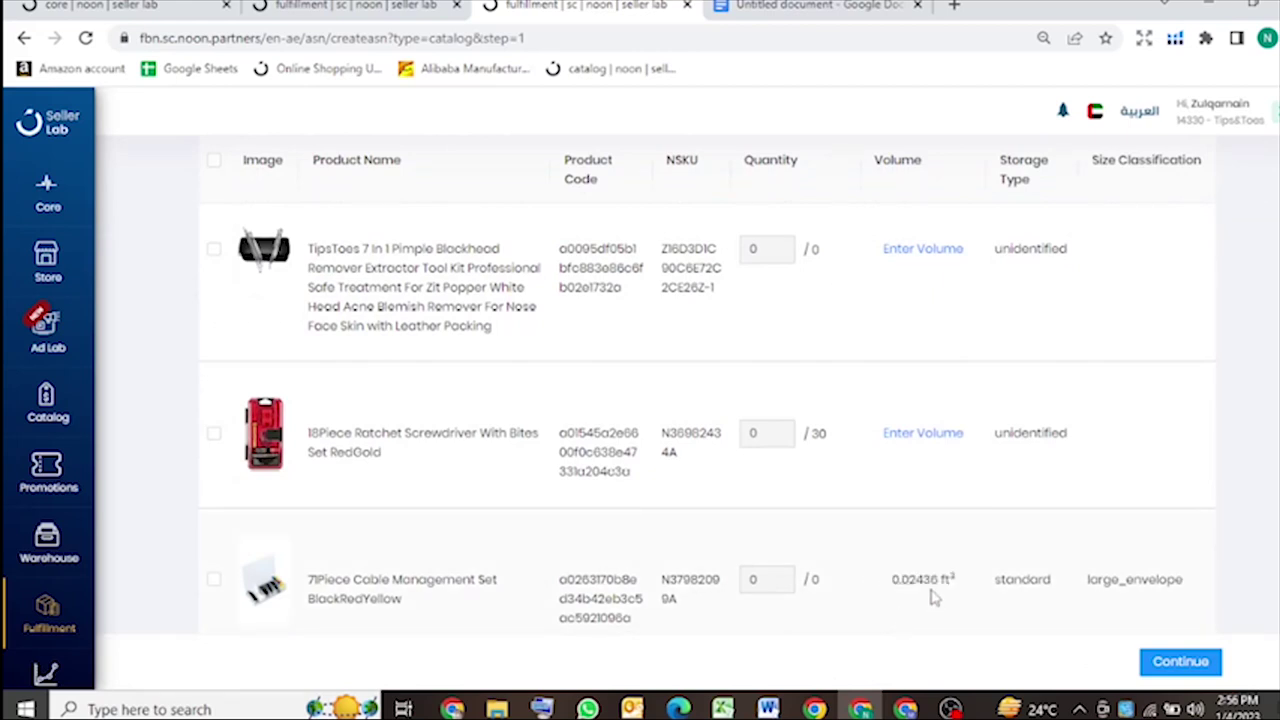
scroll(957, 597, up, 1)
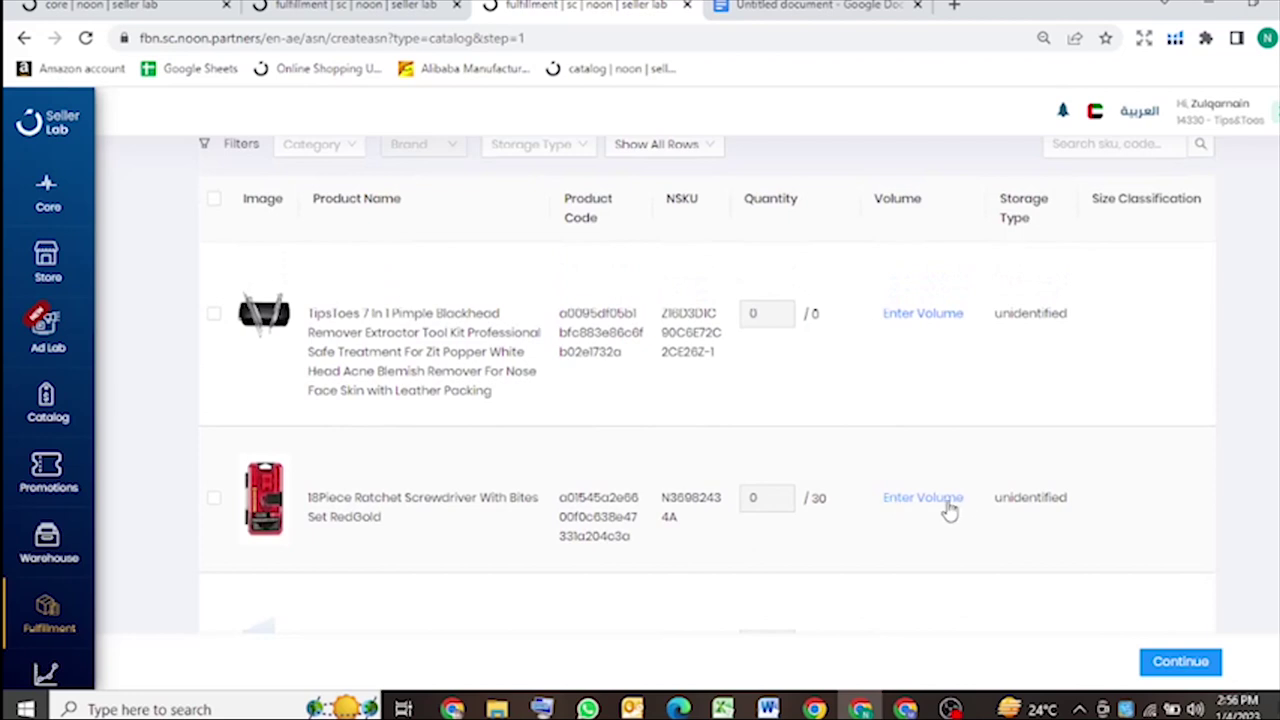
Enter the TipsToes blackhead remover kit's volumetric dimensions: length 12 cm, width 6 cm and height 4 cm.
click(906, 322)
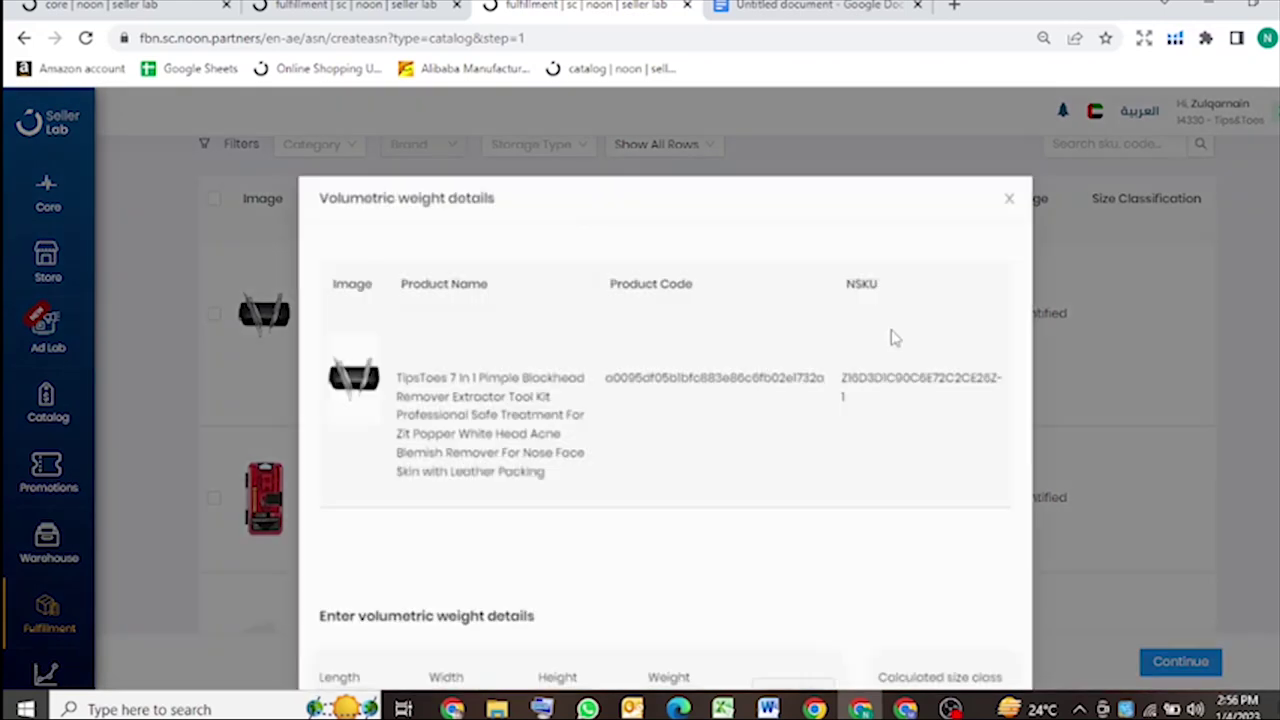
scroll(560, 488, down, 1)
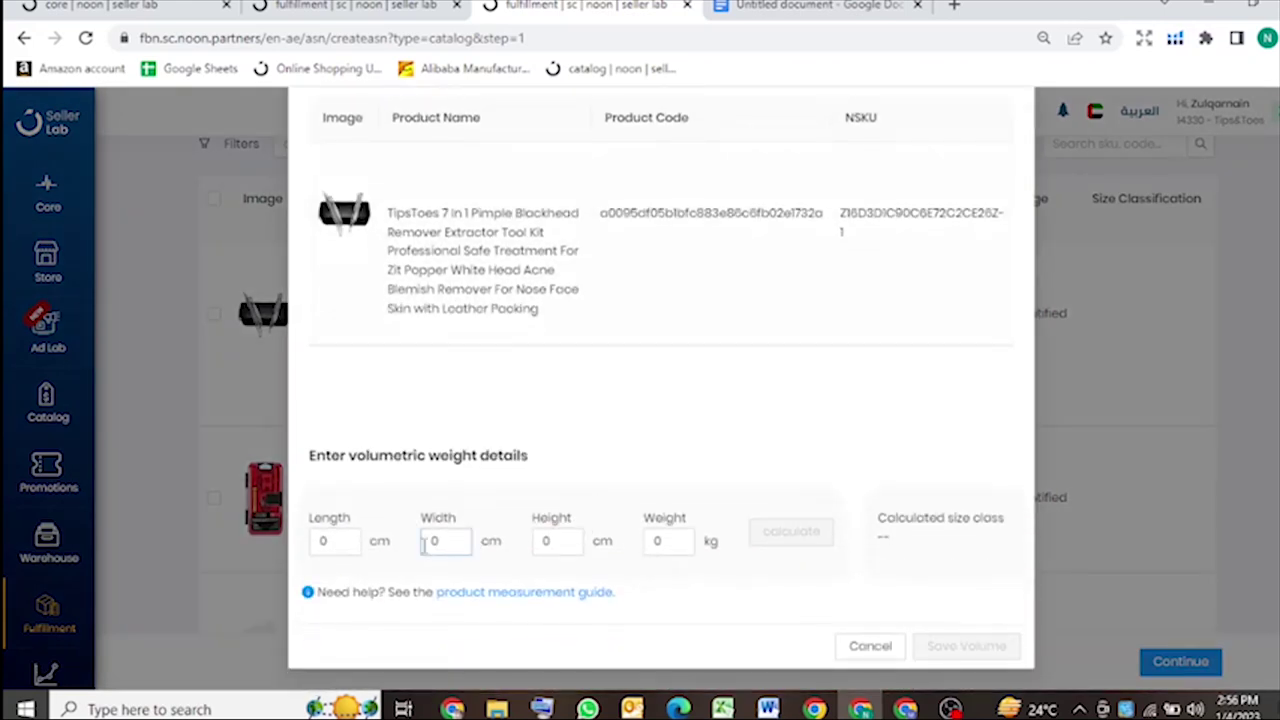
drag(338, 543, 308, 556)
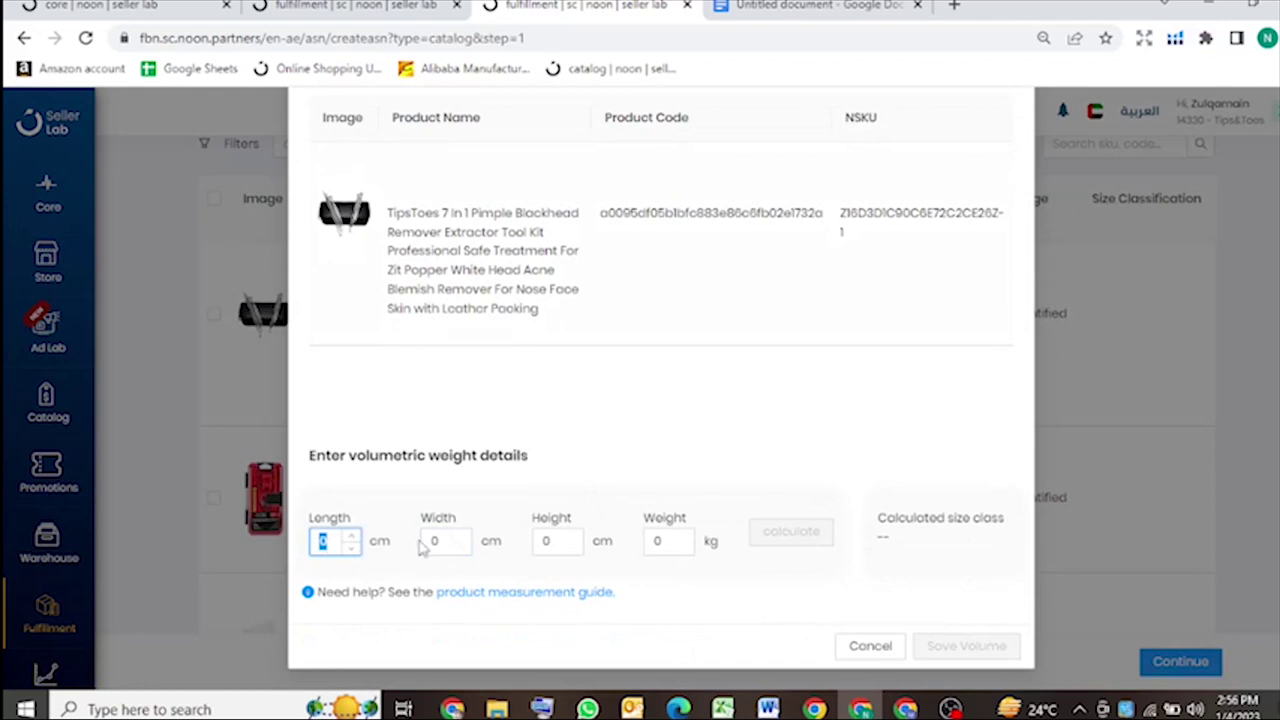
text(12)
key(Tab)
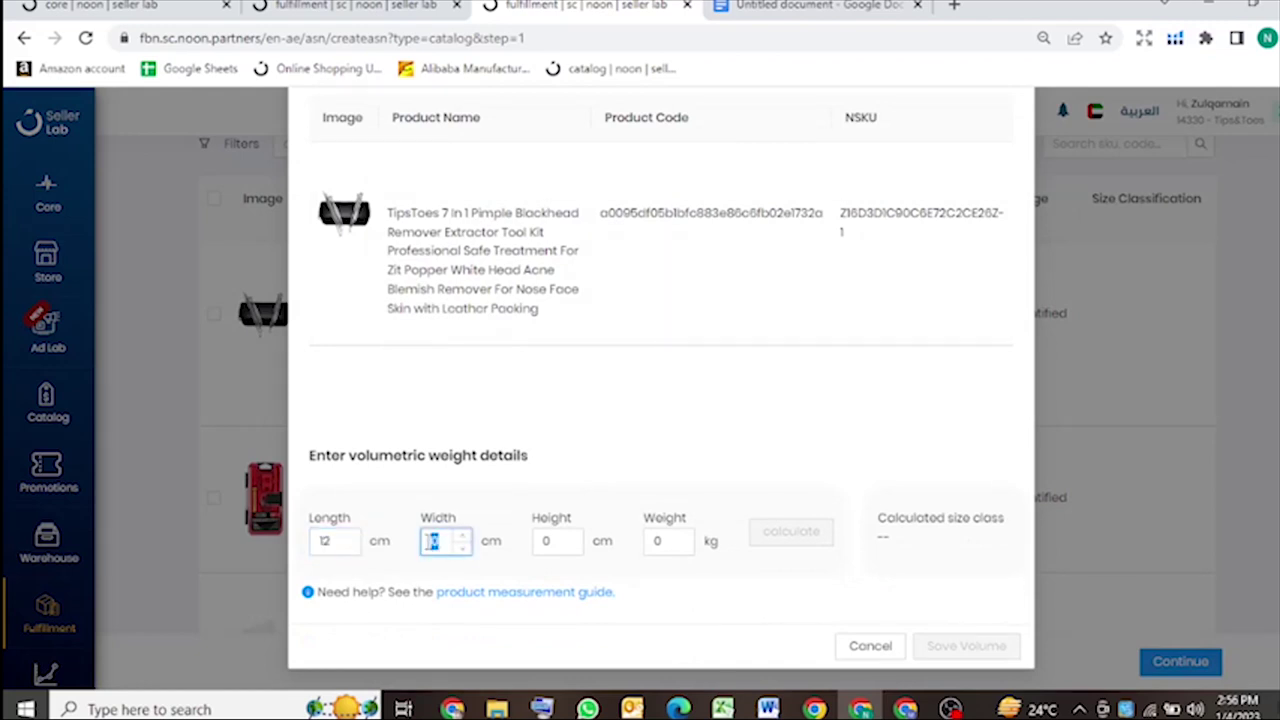
text(6)
key(Tab)
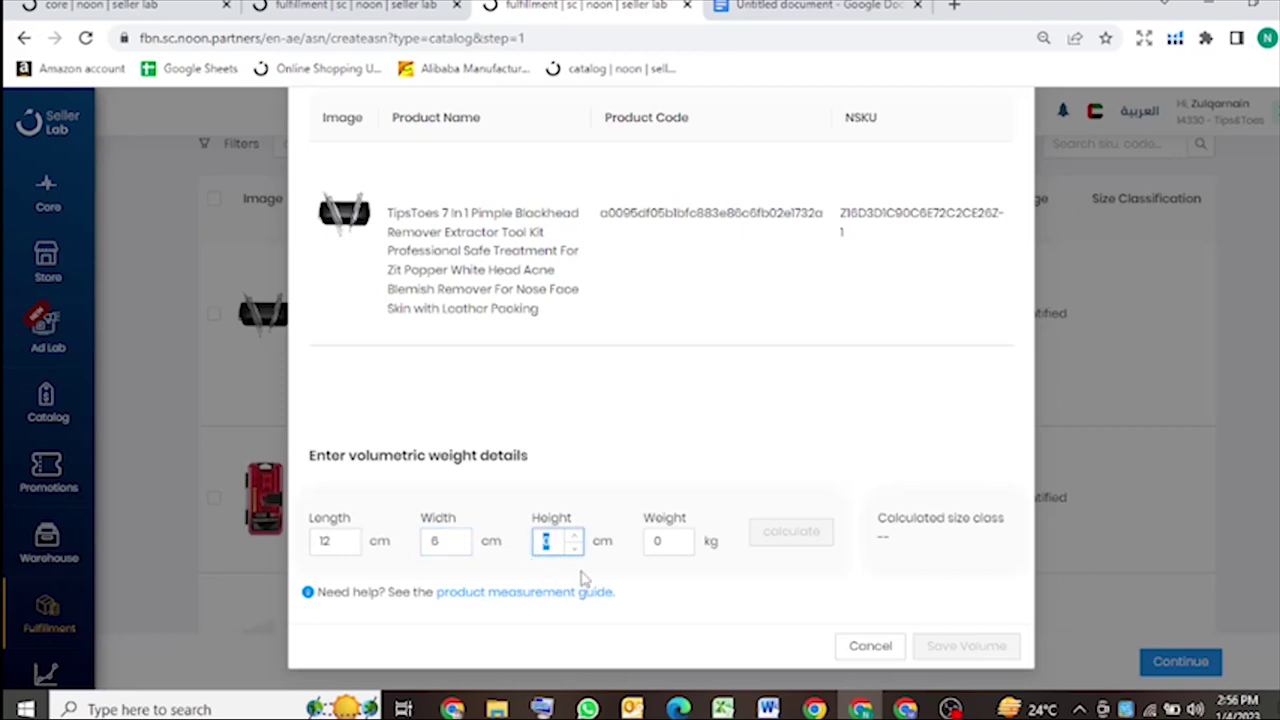
text(4)
Set the blackhead remover kit's weight to 0.3 kg, calculate its size class and save the volume.
click(655, 540)
double_click(655, 540)
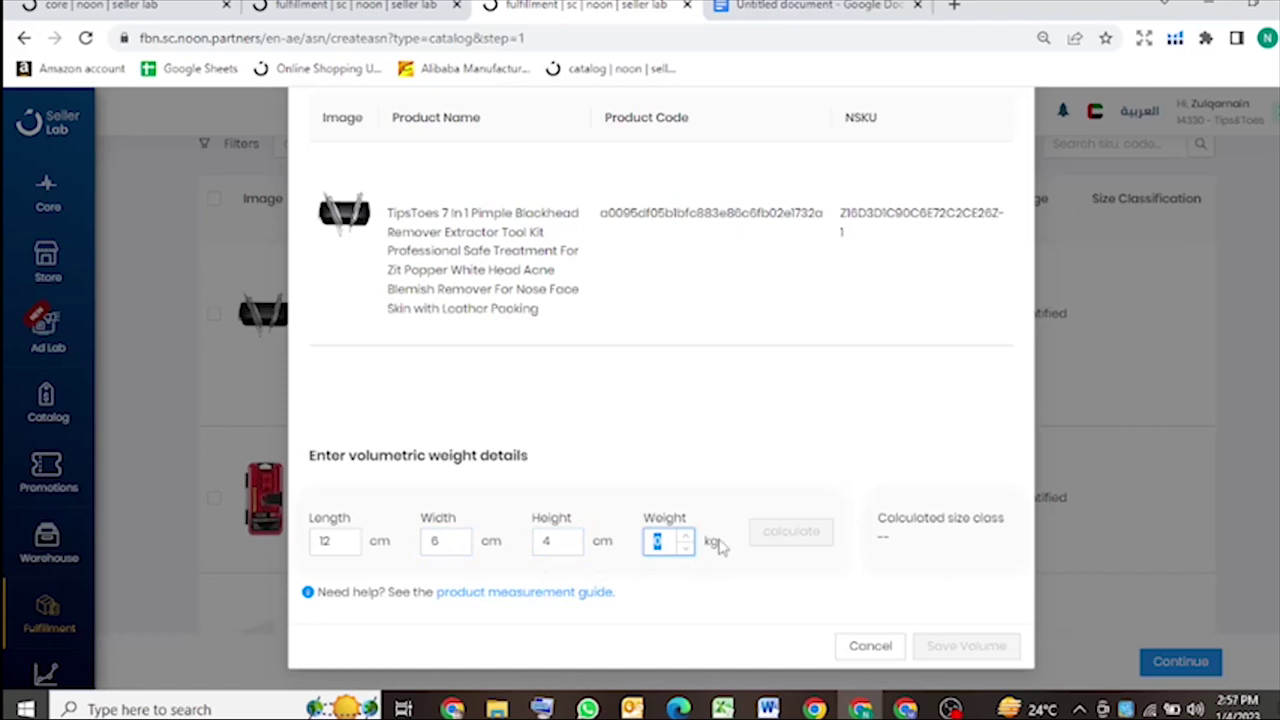
text(3)
text(0)
text(.3)
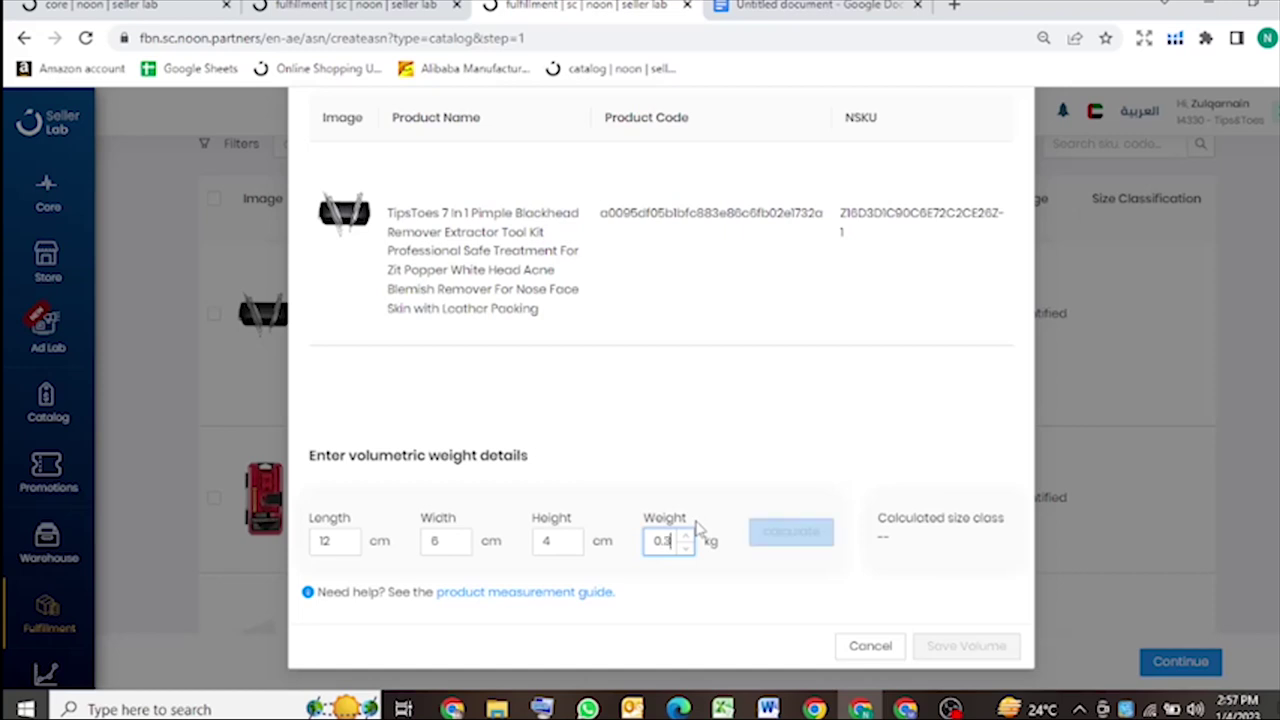
click(786, 540)
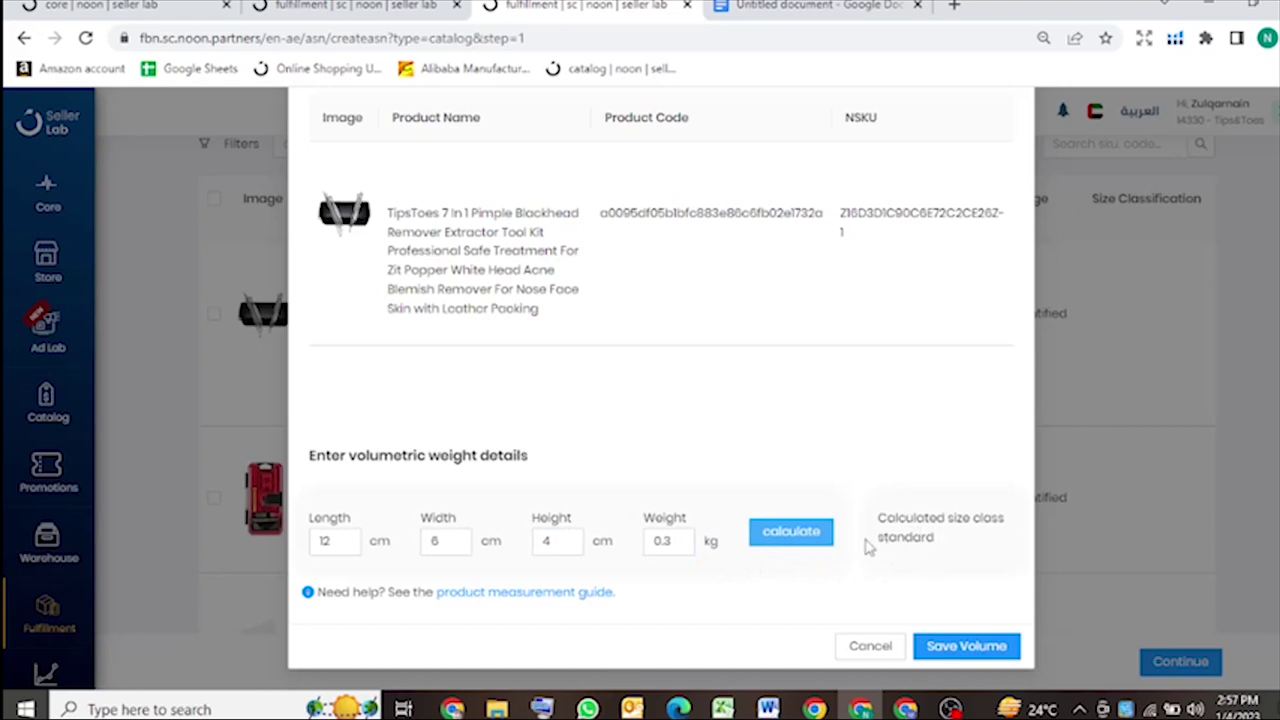
click(945, 647)
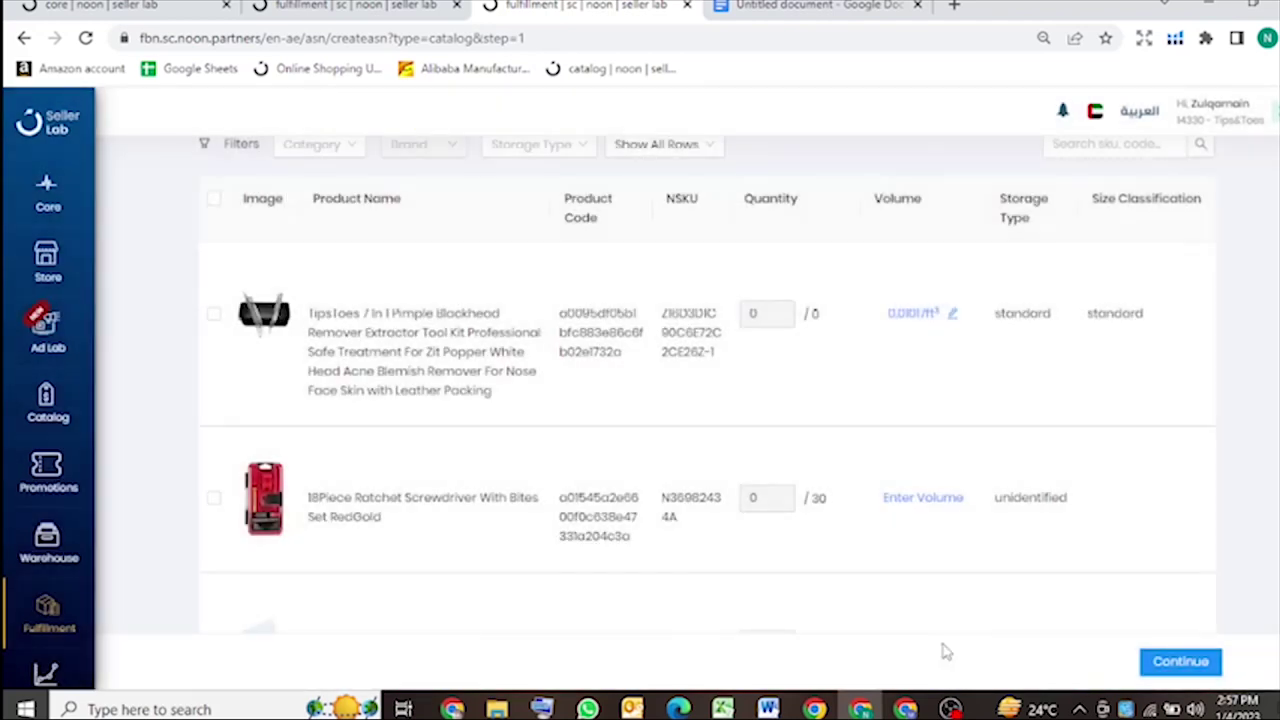
Select the Round Tips Blade Safety Scissor RedSilver 9centimeter in the product list for the ASN.
scroll(895, 443, up, 1)
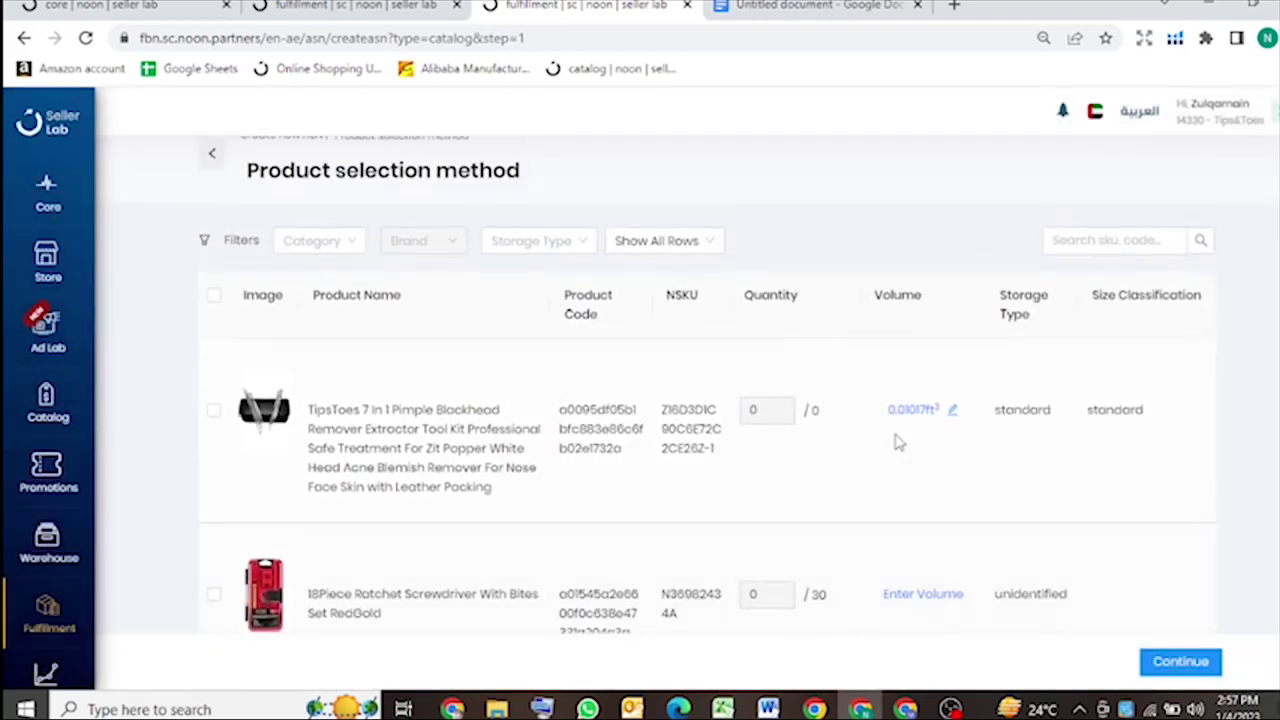
scroll(752, 466, down, 1)
scroll(793, 456, down, 1)
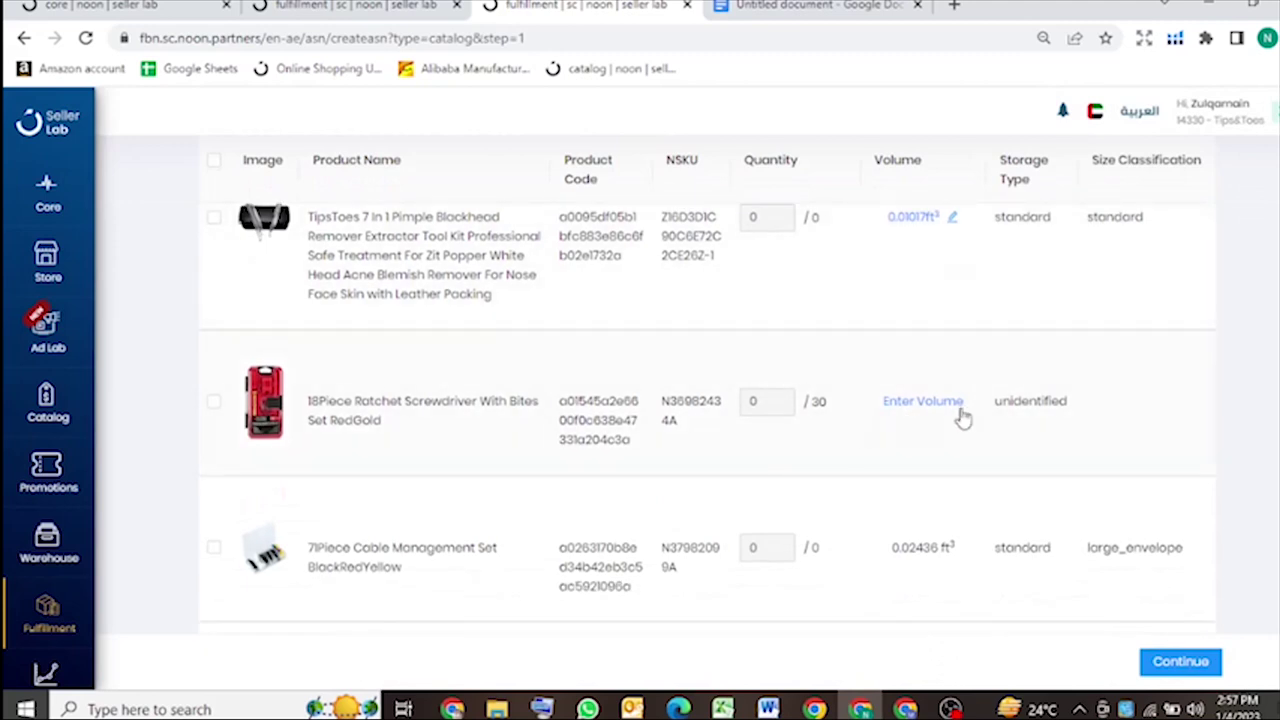
scroll(928, 416, down, 3)
scroll(925, 445, down, 1)
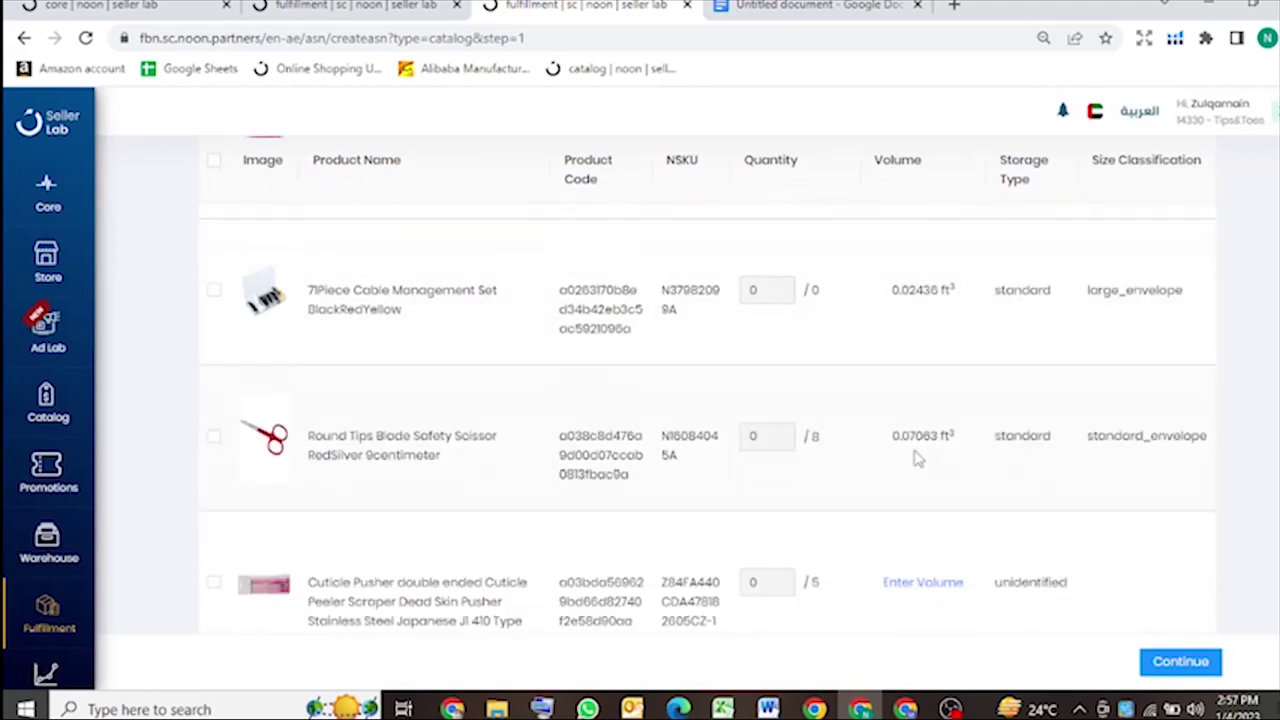
scroll(866, 500, down, 2)
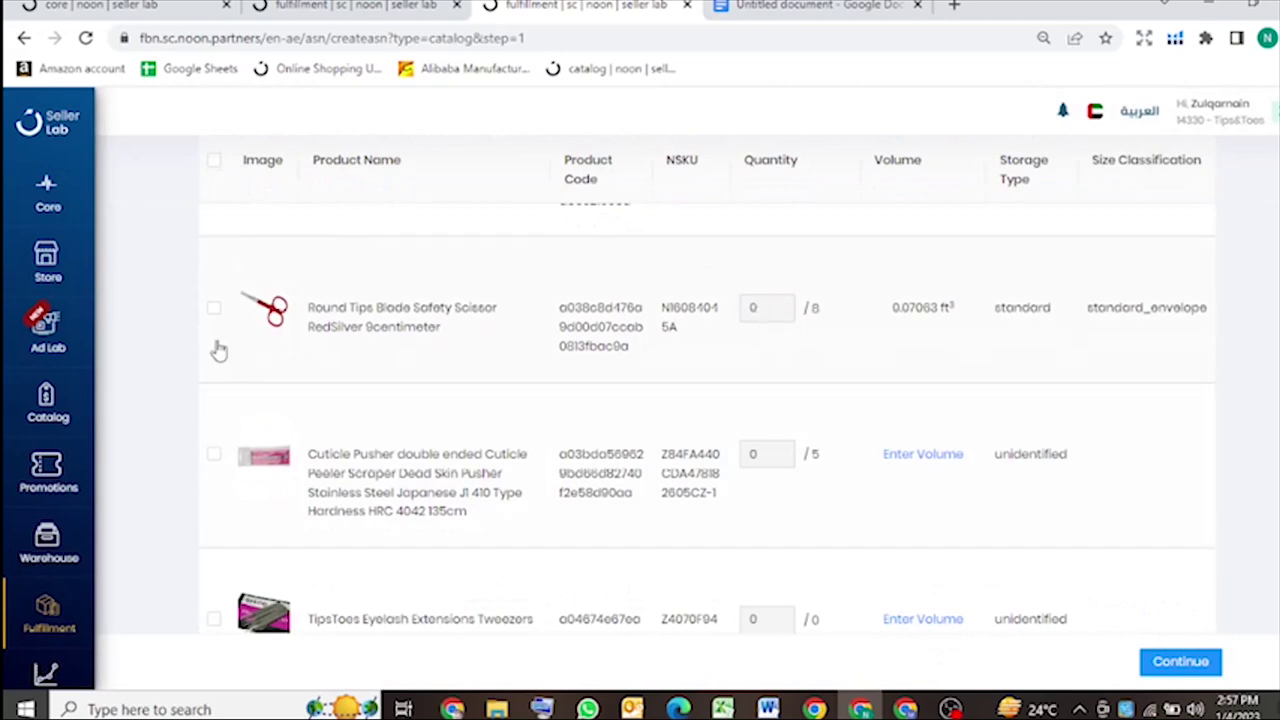
click(679, 381)
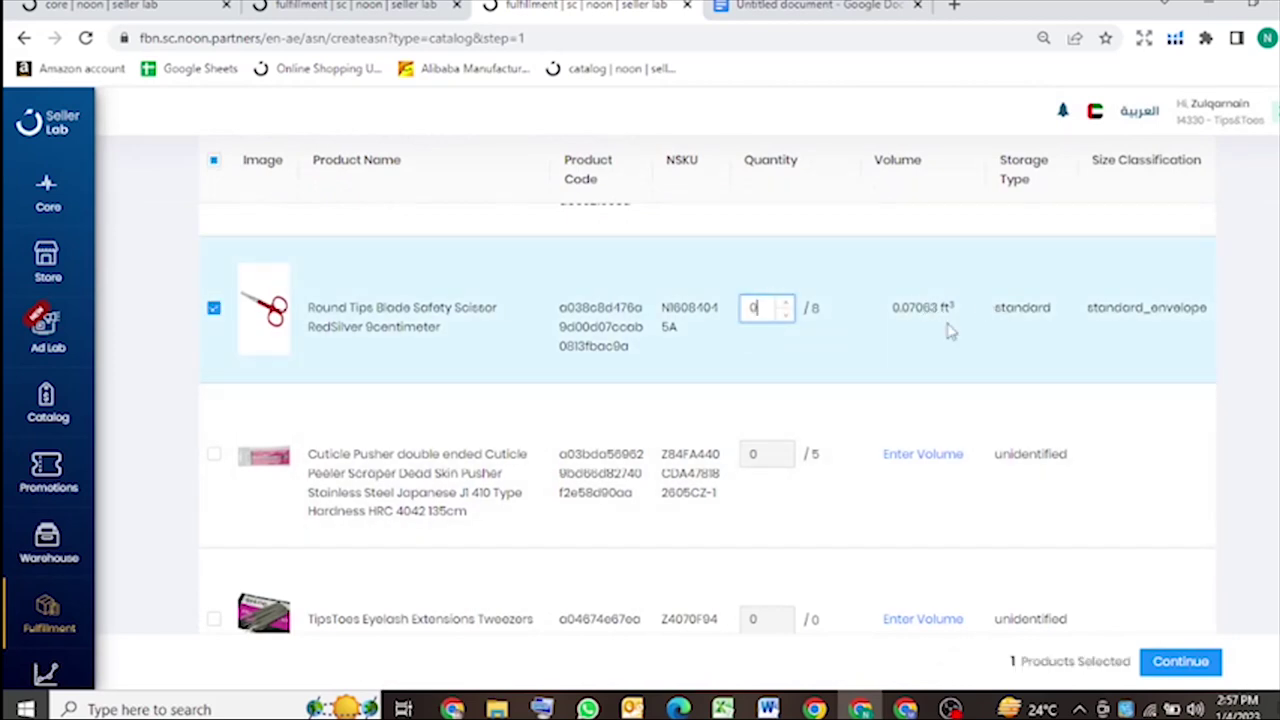
Check the safety scissor's volume and available stock, and set its quantity to 5.
drag(958, 317, 894, 329)
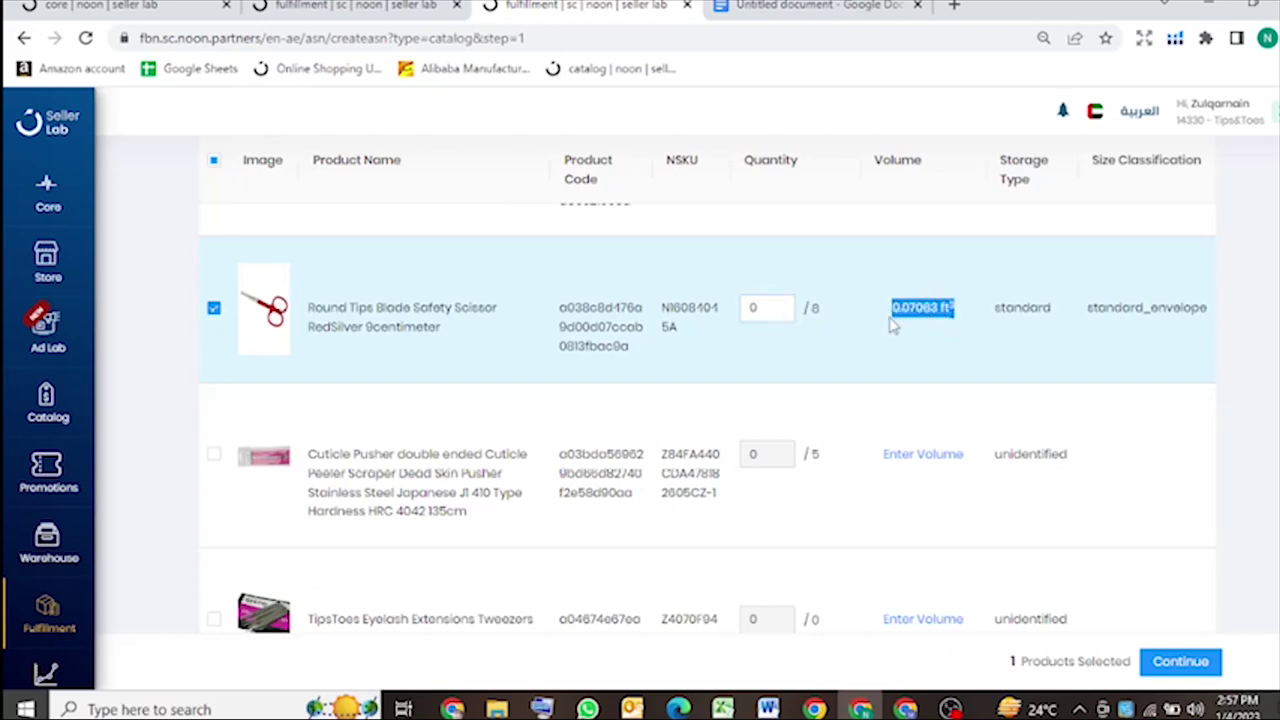
click(912, 355)
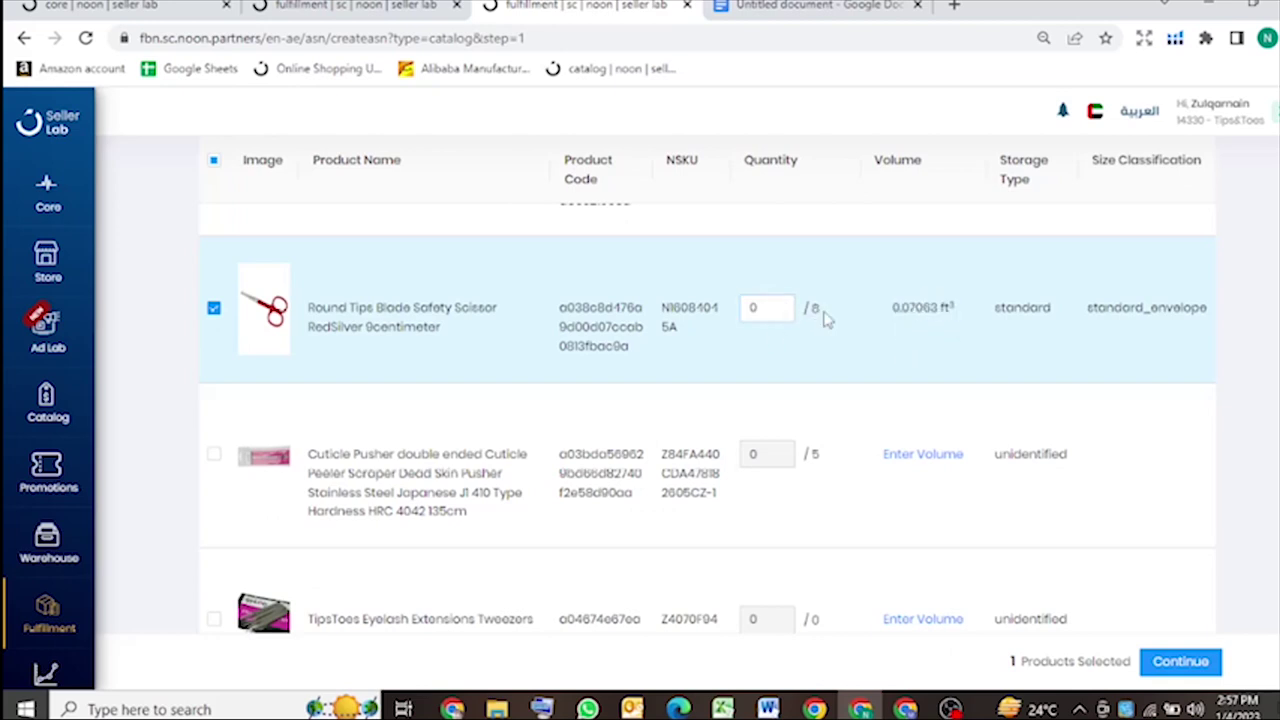
double_click(816, 308)
click(836, 338)
click(766, 314)
drag(766, 314, 737, 334)
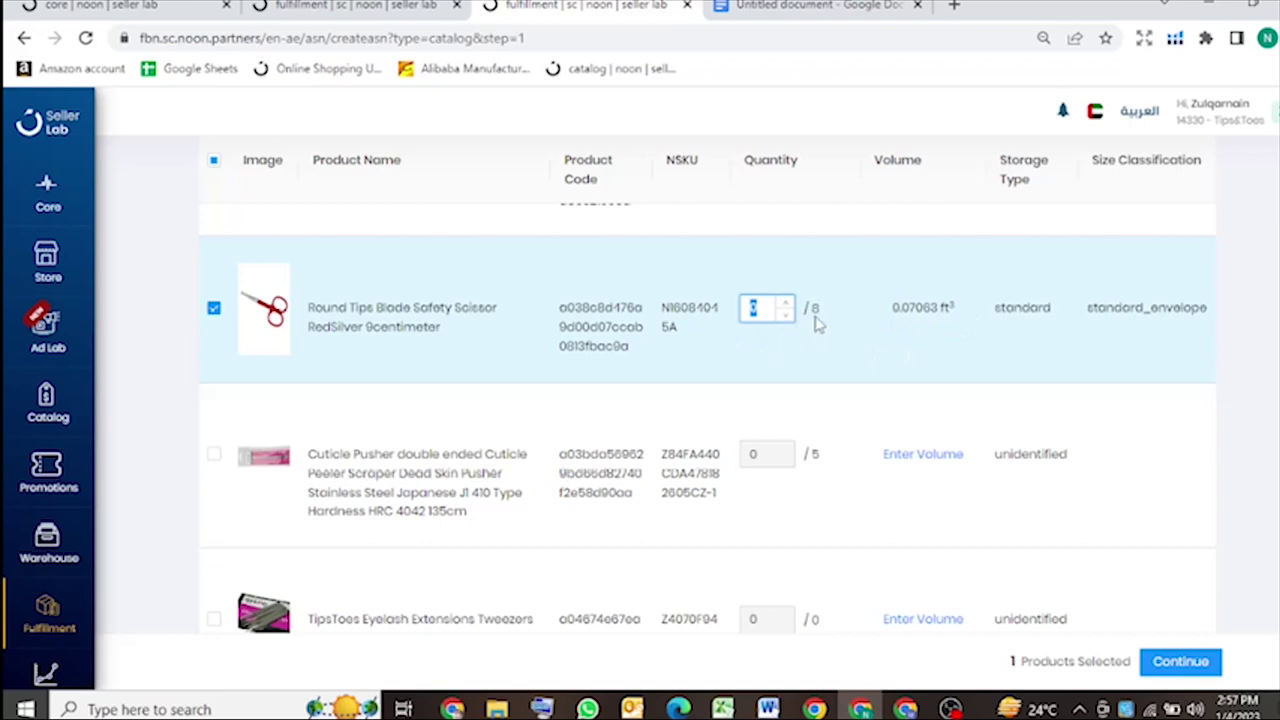
text(5)
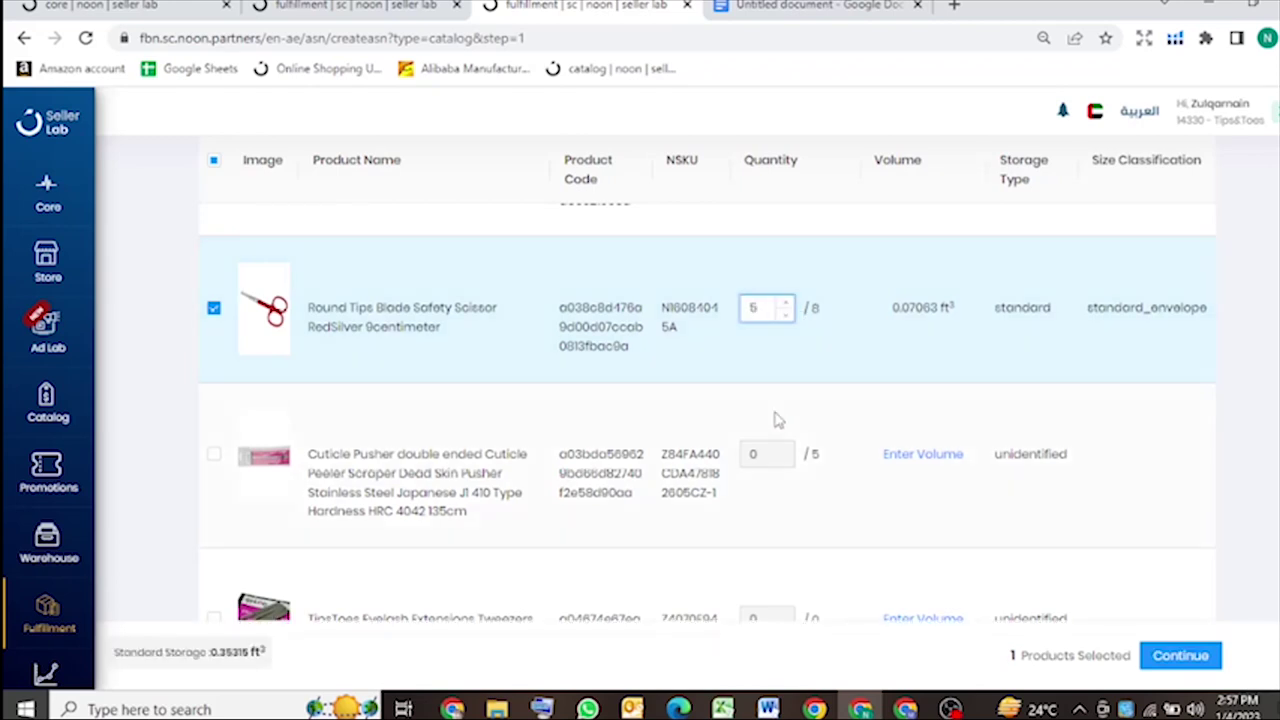
Select the double ended Cuticle Pusher for the ASN and set its quantity to 5.
scroll(776, 440, down, 1)
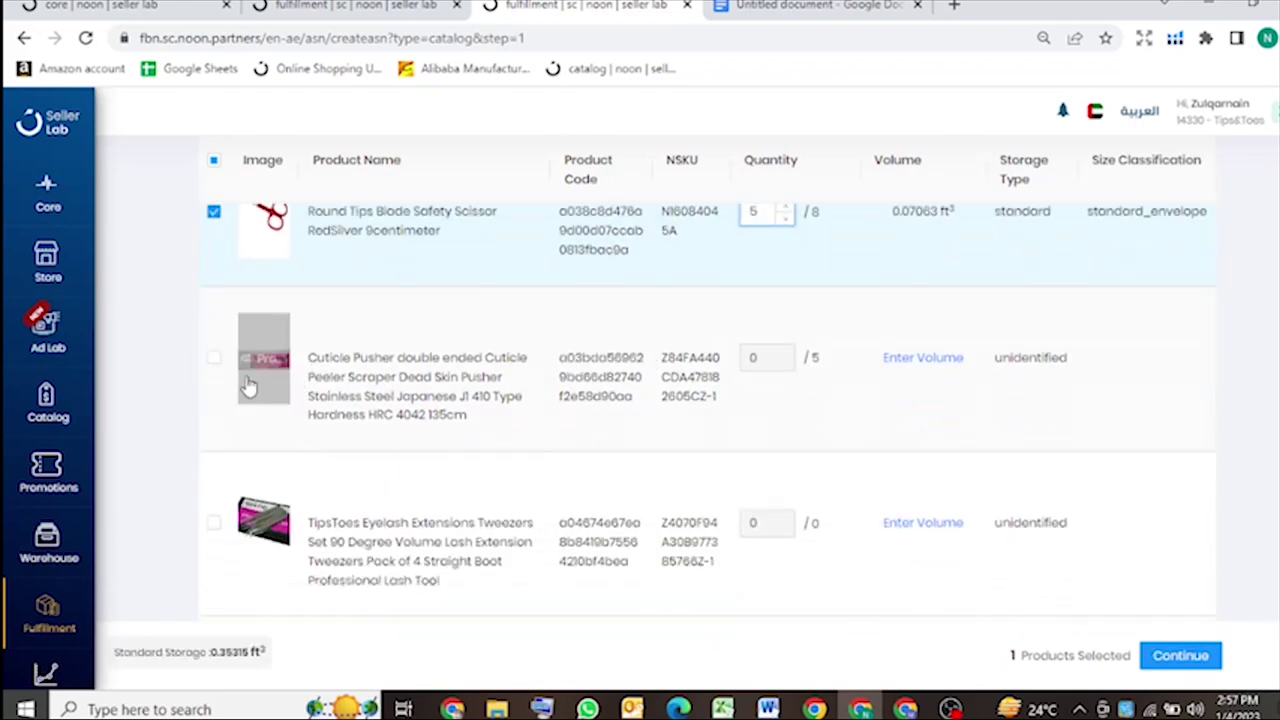
click(214, 357)
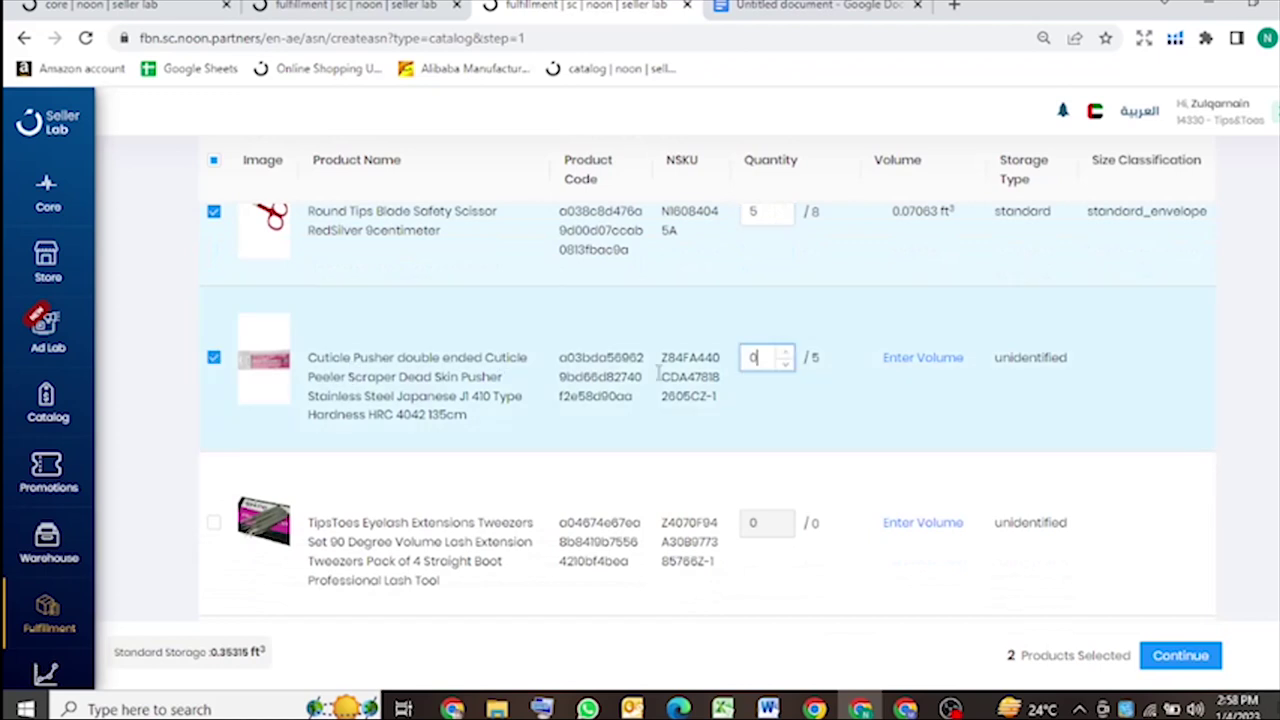
double_click(767, 362)
text(5)
click(925, 372)
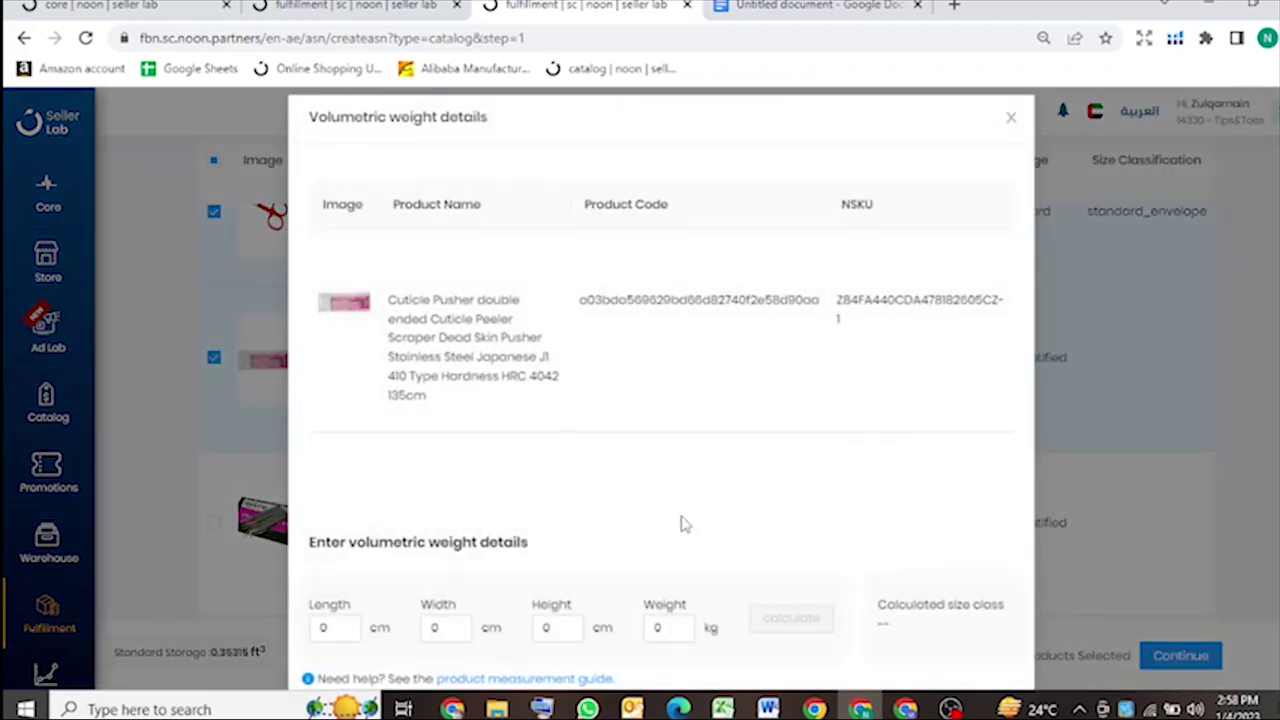
scroll(720, 450, down, 1)
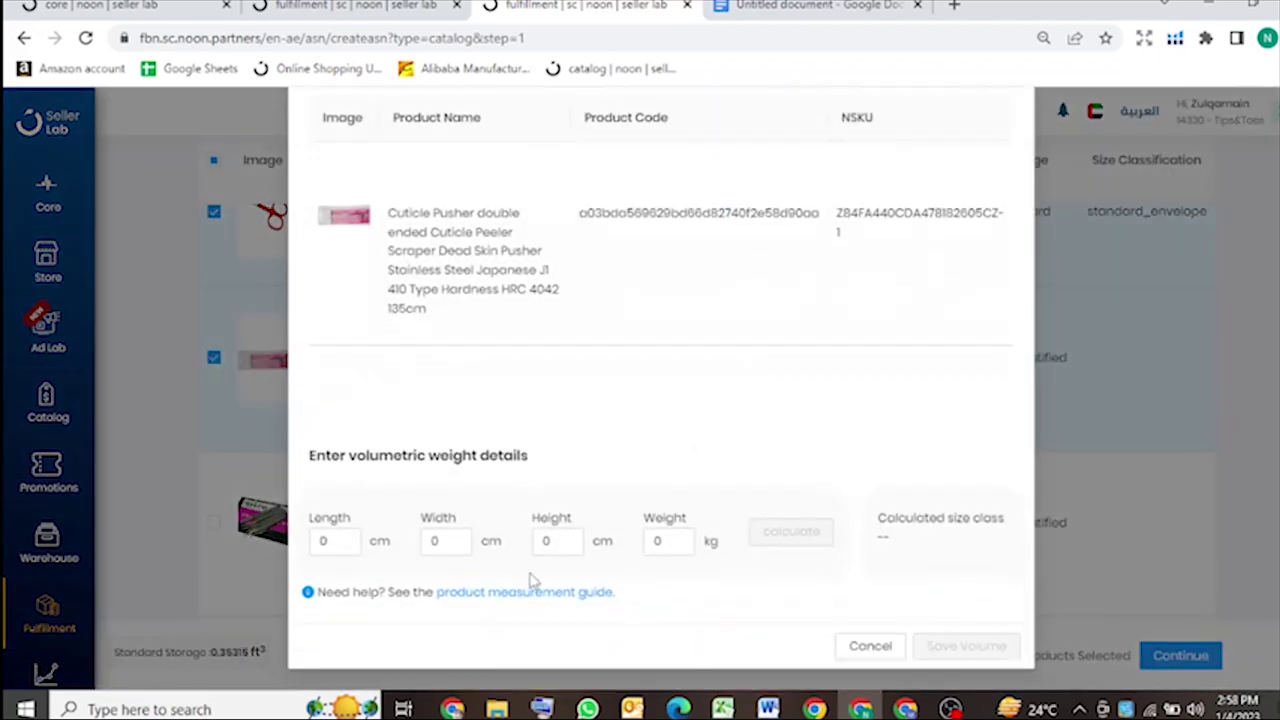
double_click(330, 541)
key(Escape)
scroll(790, 375, up, 2)
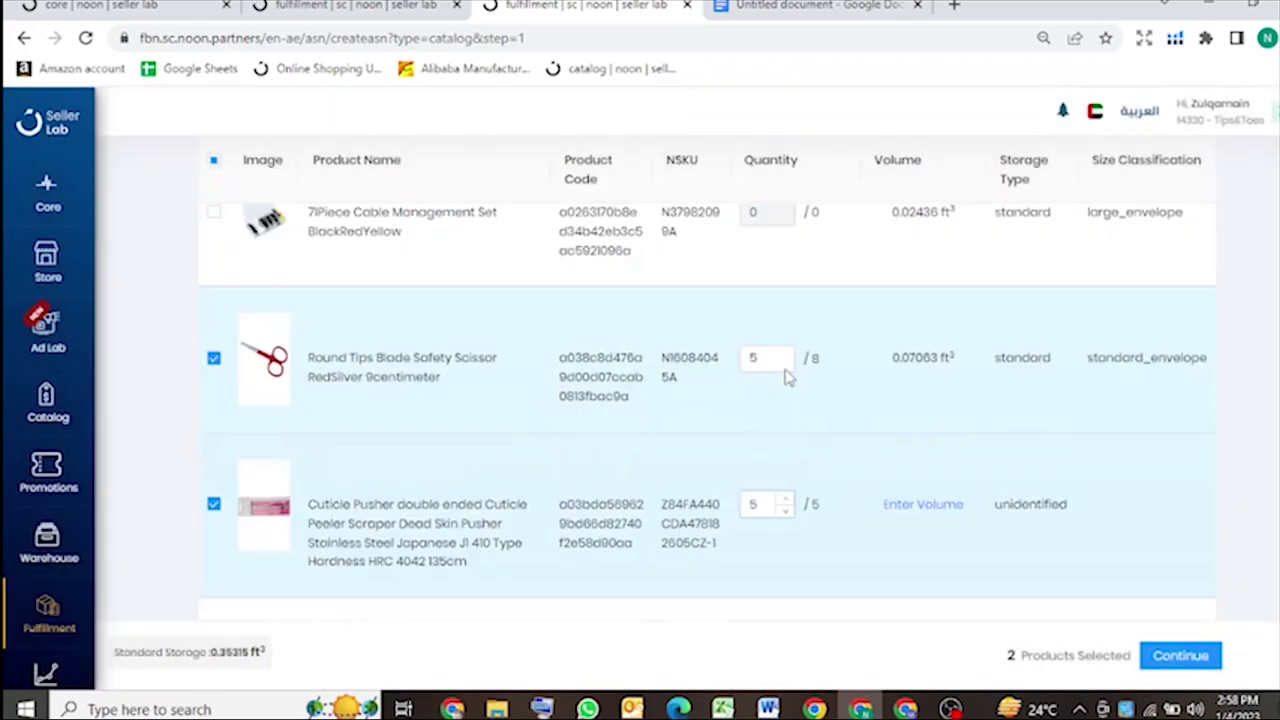
Enter the Cuticle Pusher's volumetric dimensions: length 12 cm, width 6 cm and height 4 cm.
click(924, 526)
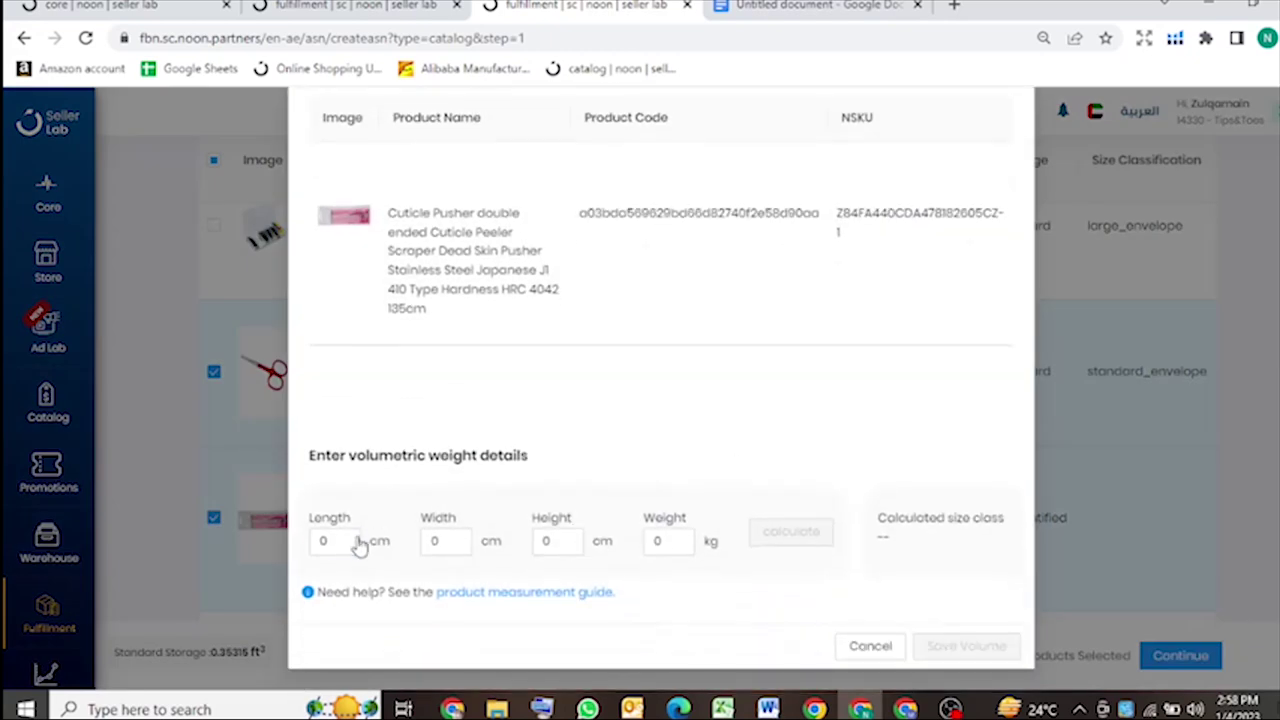
click(337, 550)
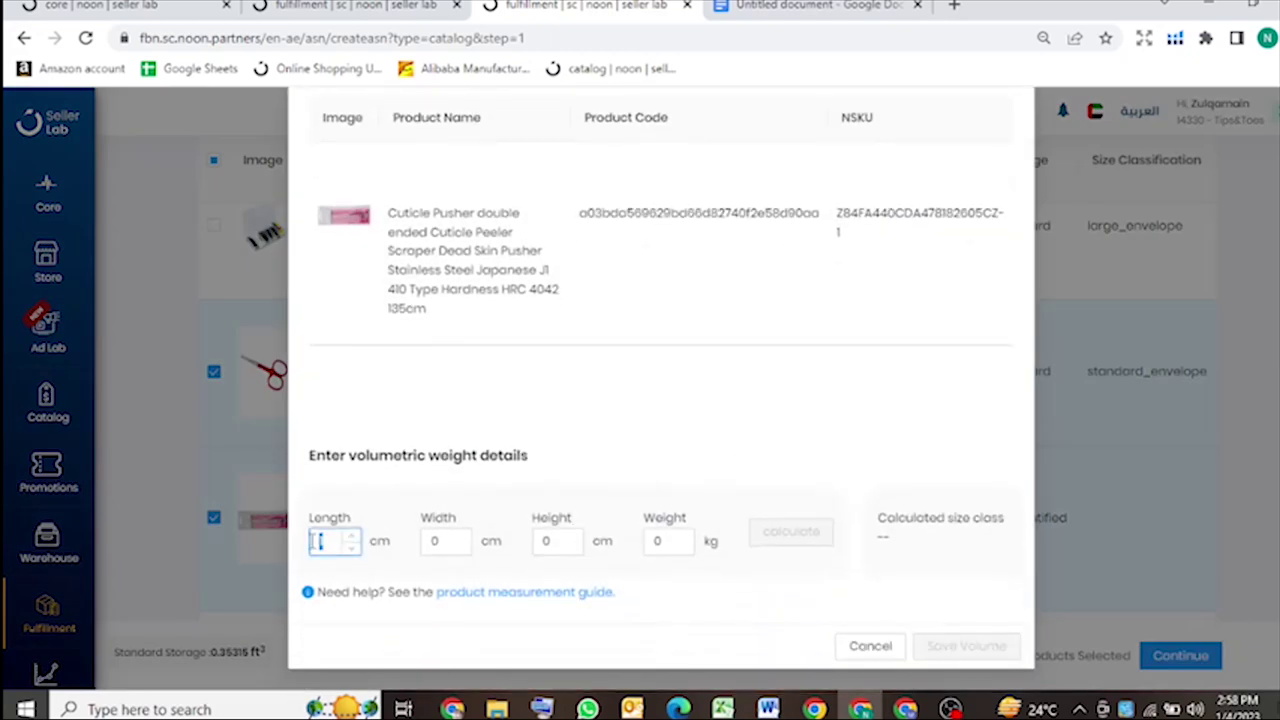
text(12)
click(436, 543)
drag(440, 543, 422, 543)
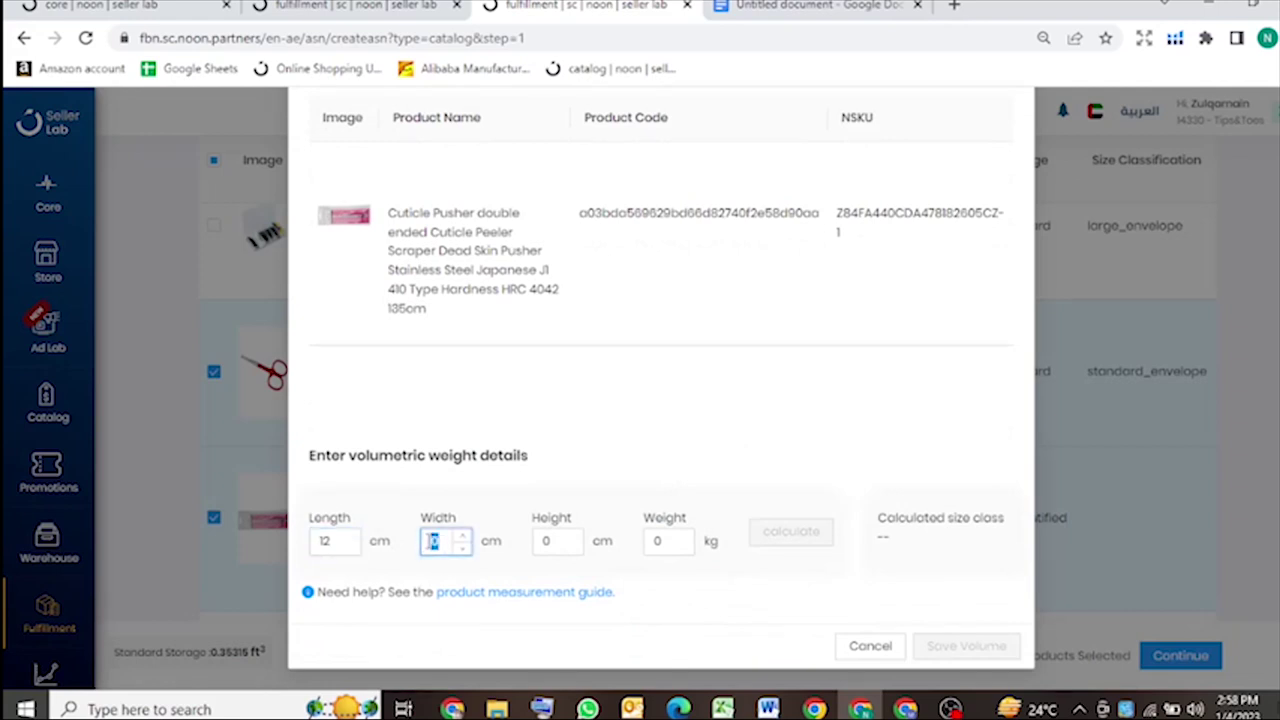
text(6)
drag(556, 543, 520, 545)
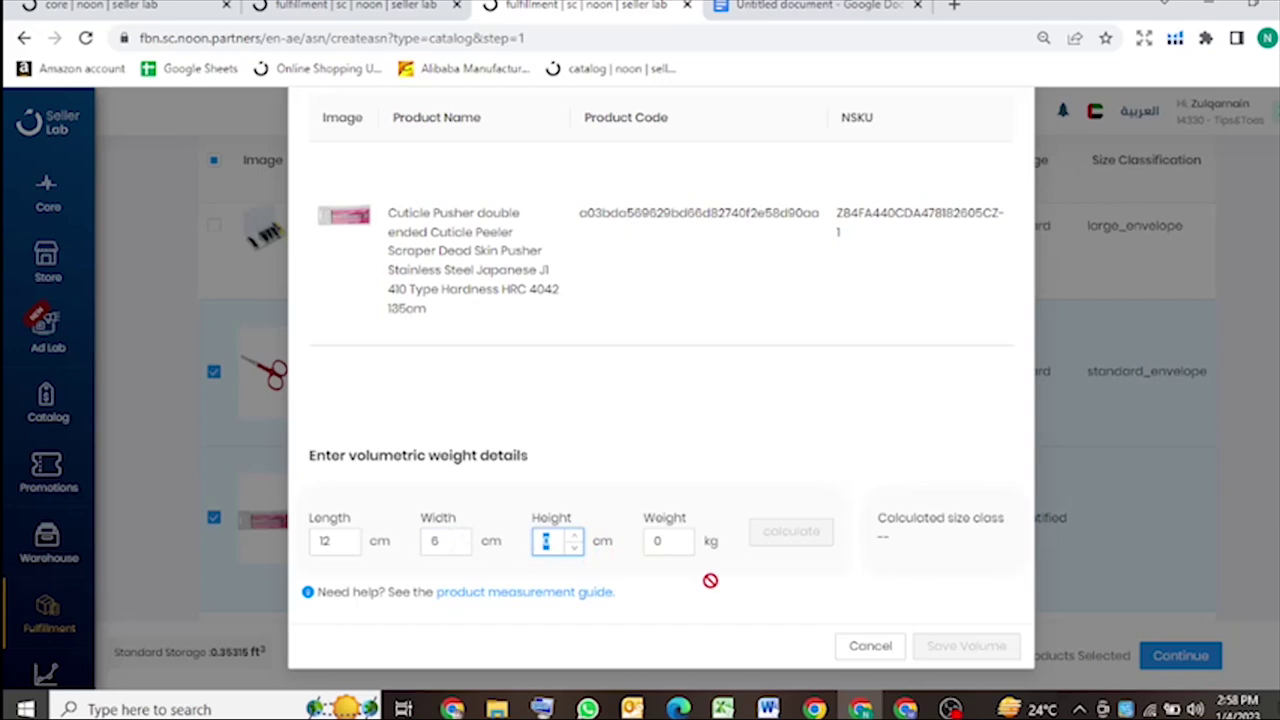
text(4)
Set the Cuticle Pusher's weight to 0.1 kg, calculate its size class and save the volume.
click(660, 545)
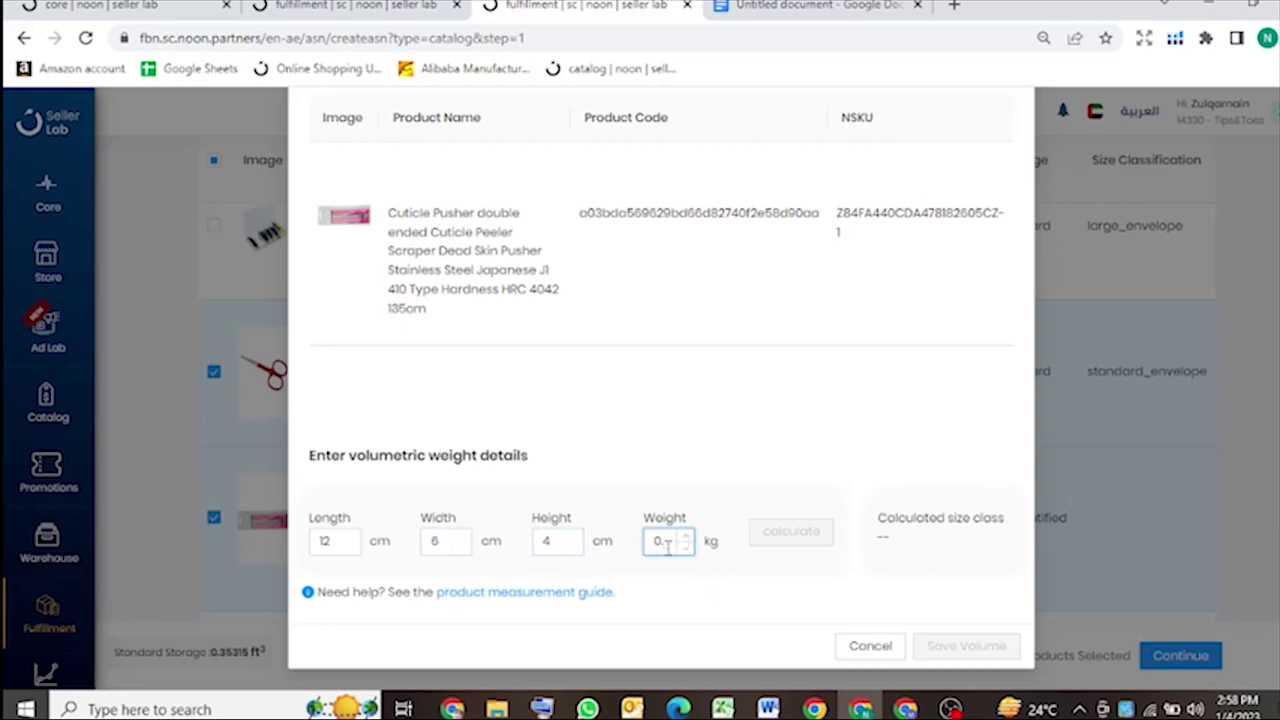
text(.1)
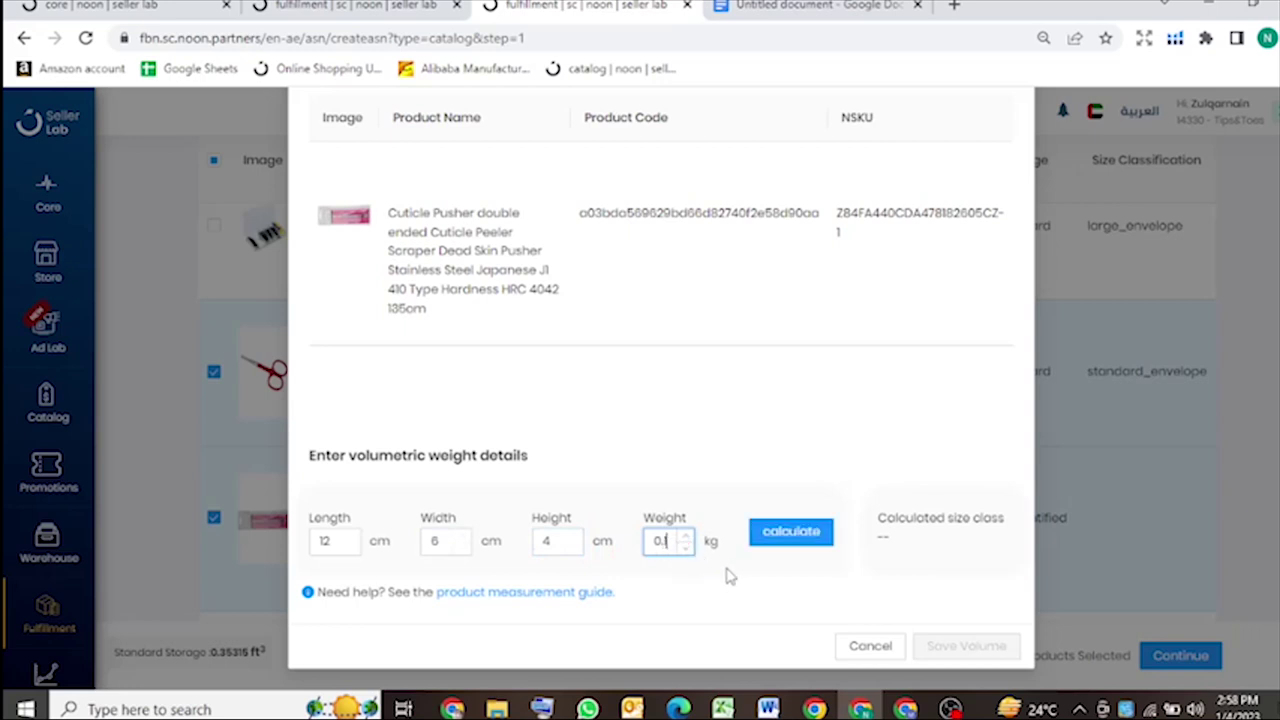
click(783, 538)
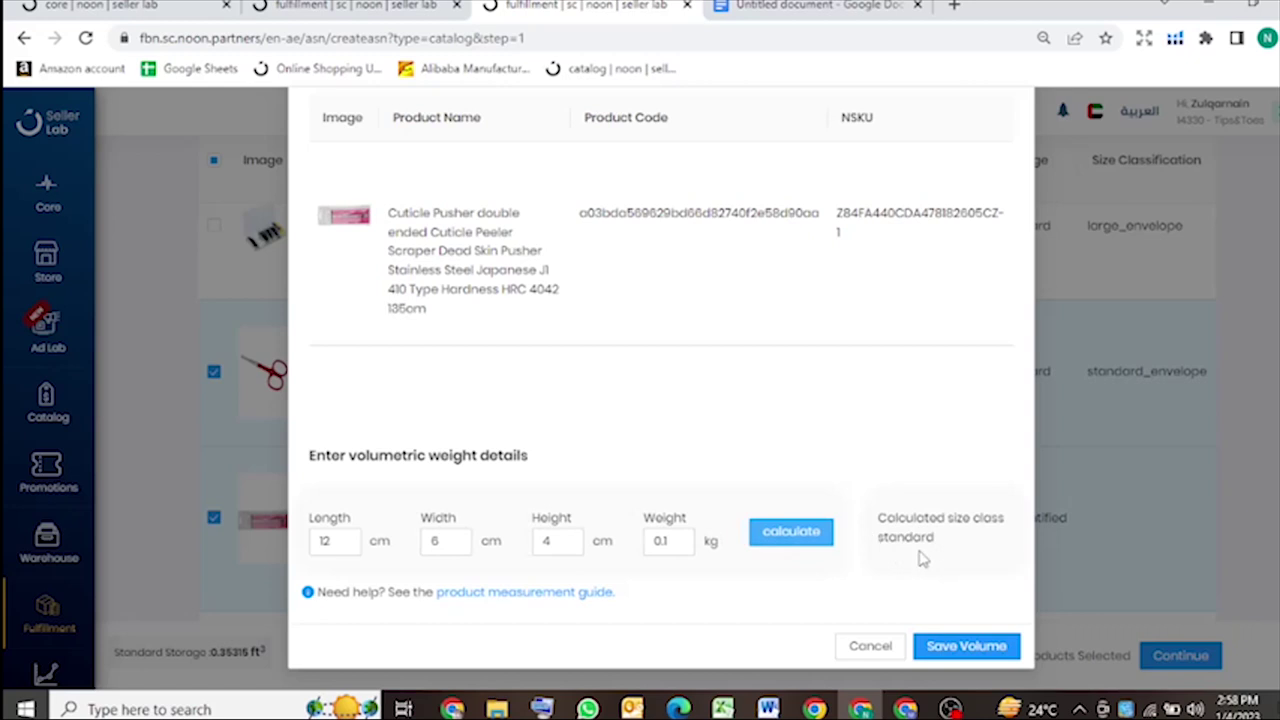
click(966, 646)
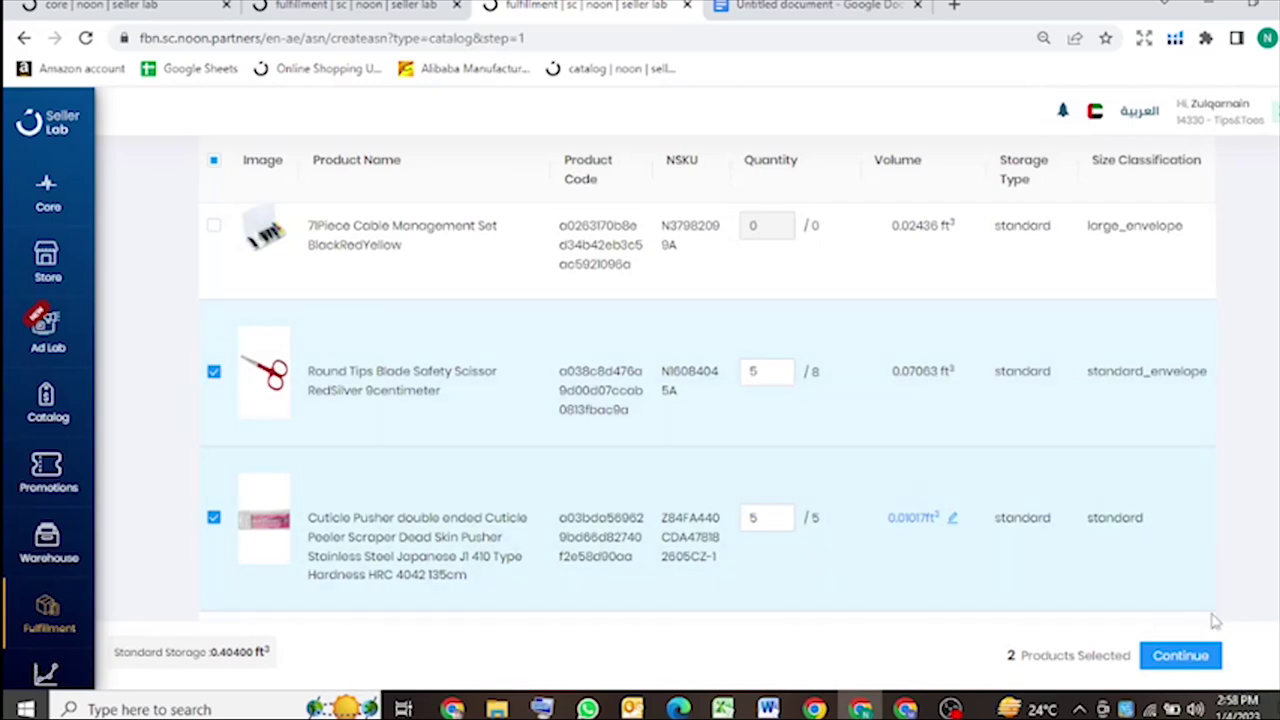
Create the ASN from the two selected products and seal it.
click(1185, 660)
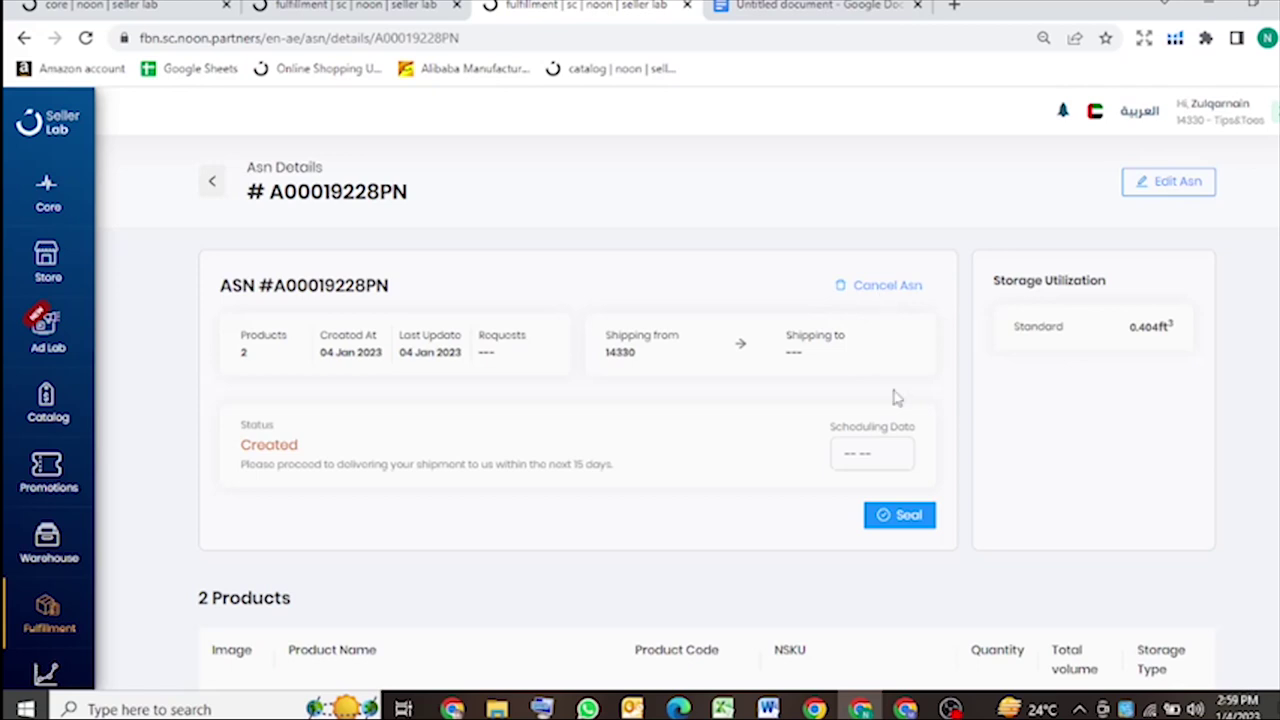
click(910, 520)
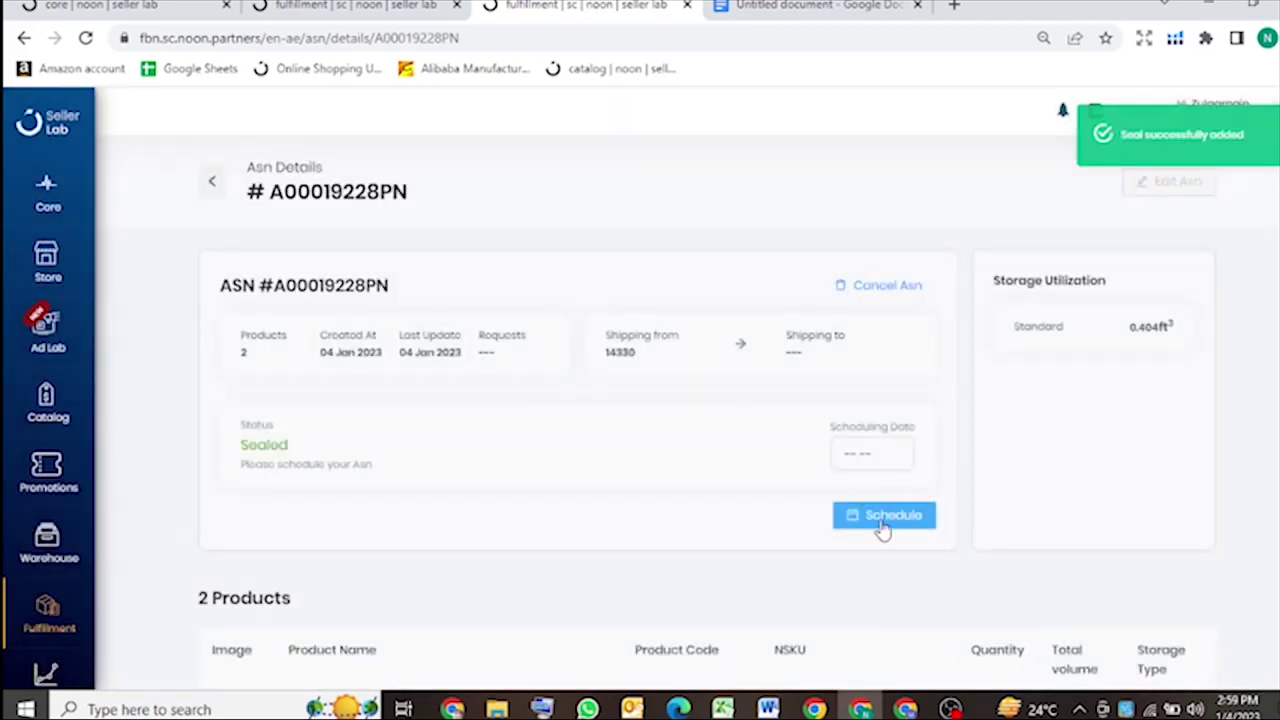
Start scheduling the sealed ASN's shipment, choosing the first registered seller warehouse as origin and DXB05 as the noon destination warehouse.
click(883, 524)
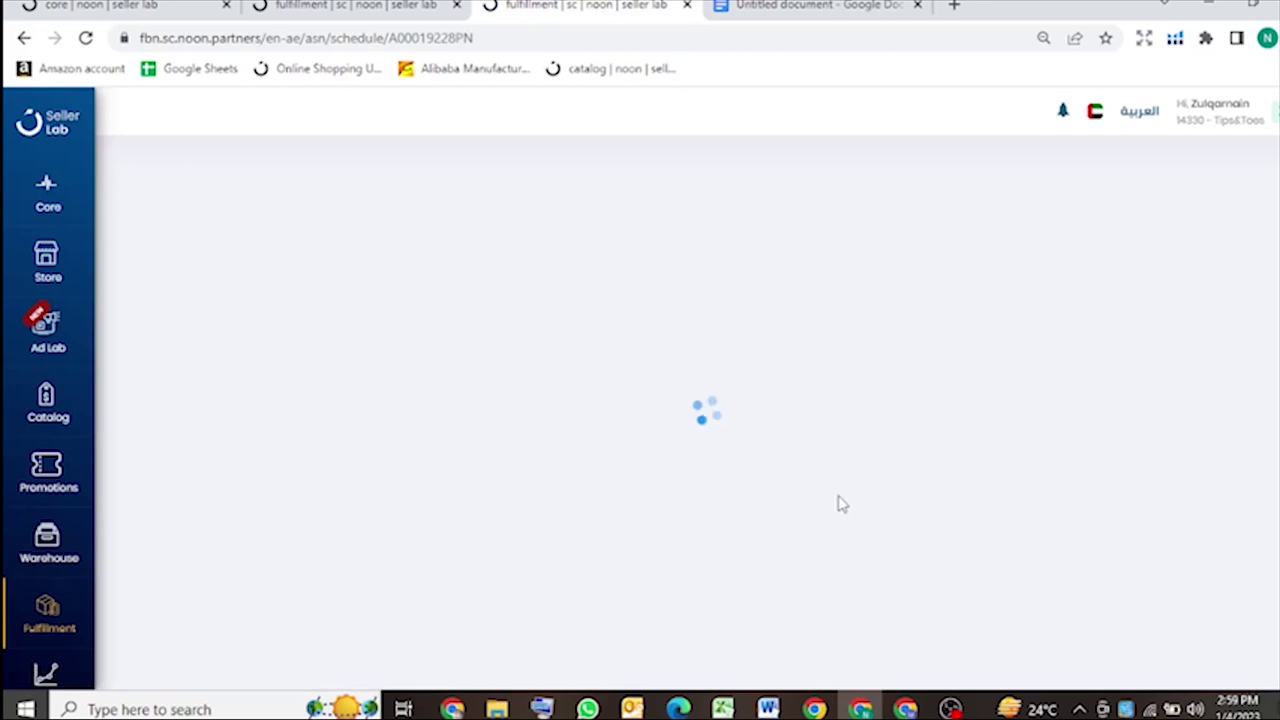
click(580, 402)
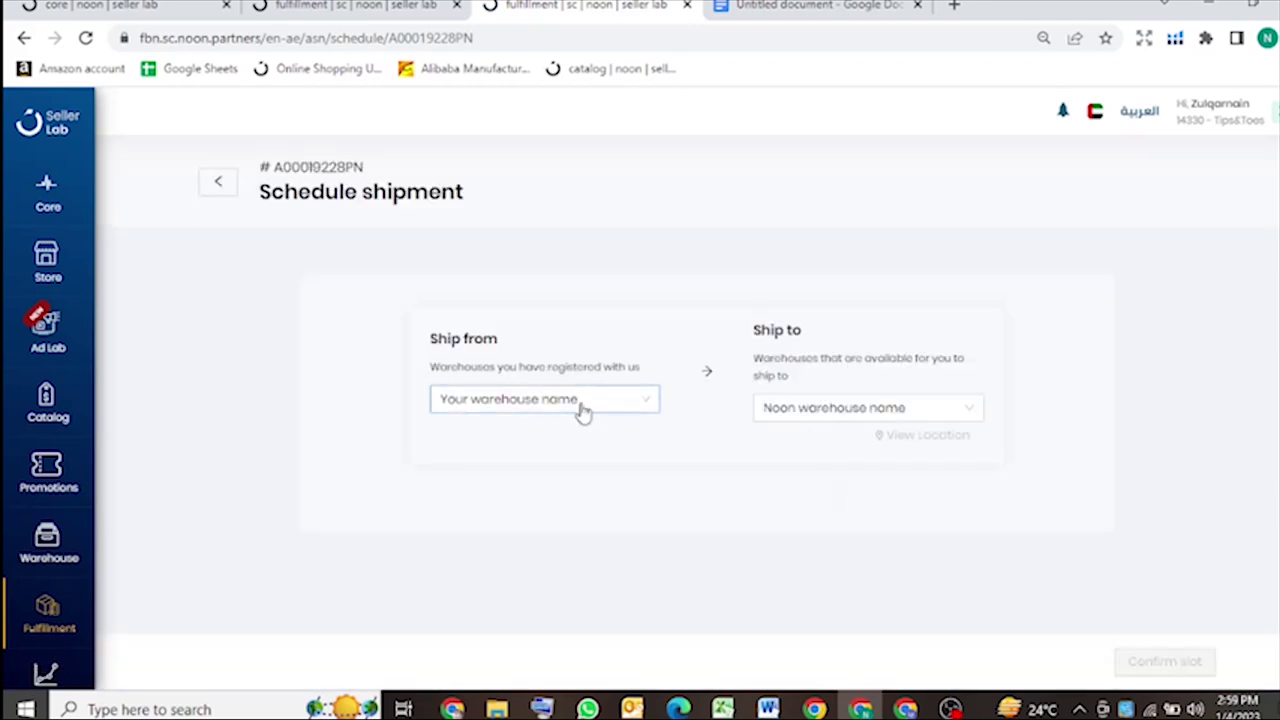
click(516, 436)
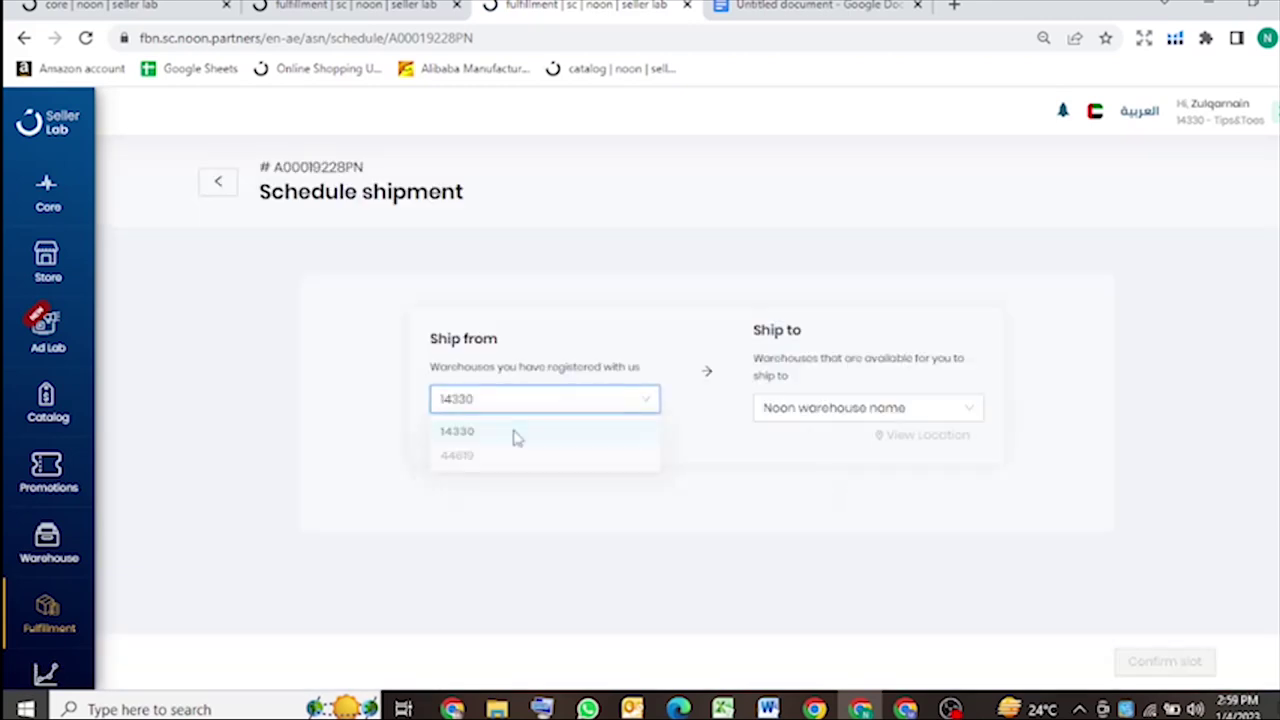
click(922, 410)
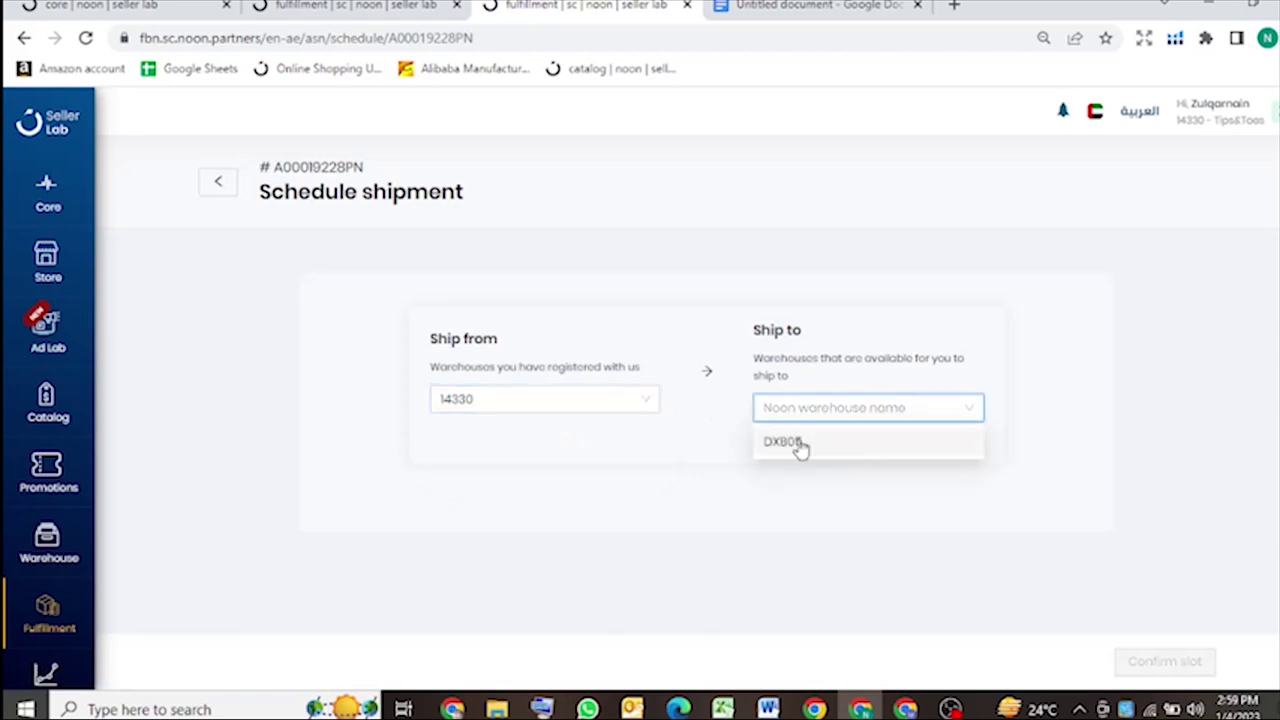
click(798, 443)
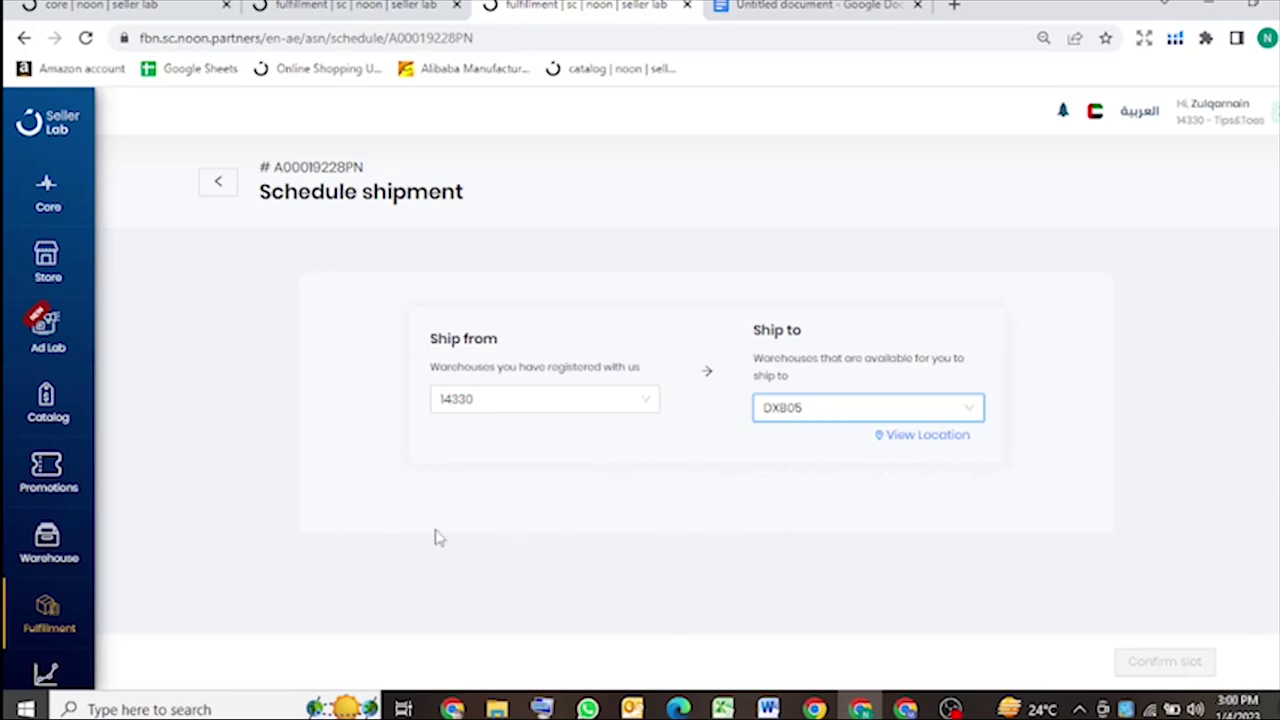
click(387, 538)
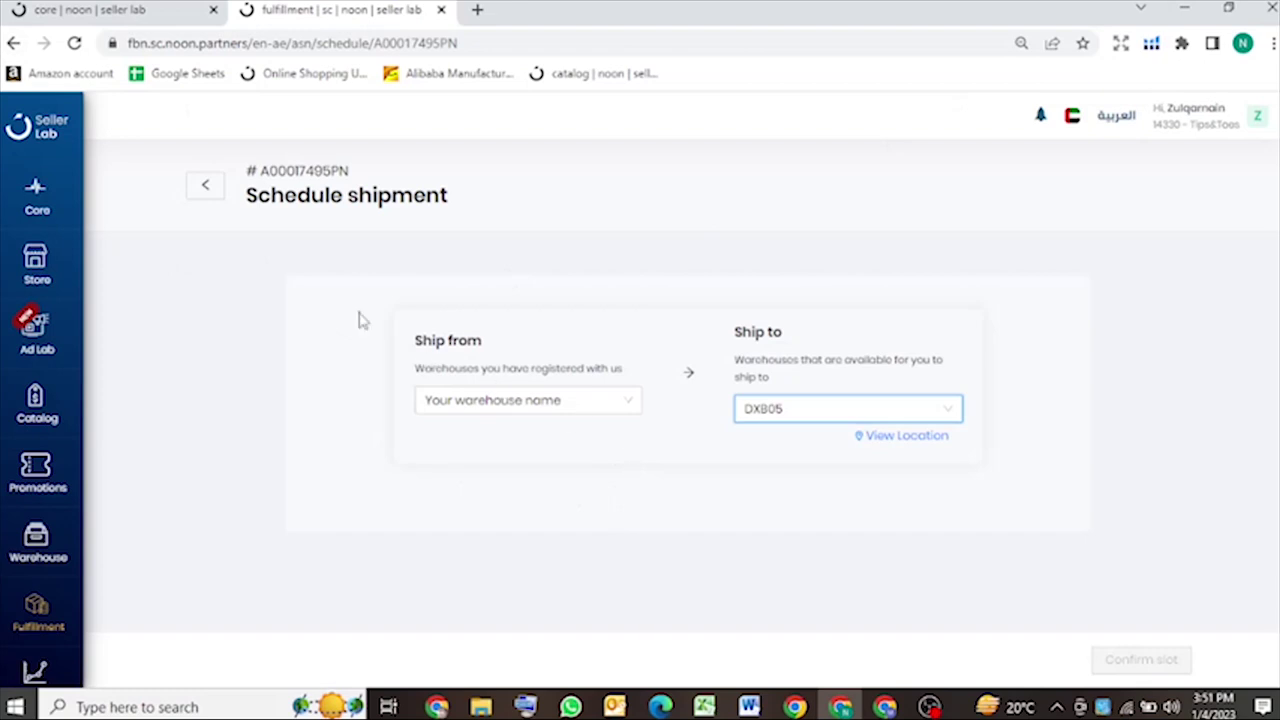
Return to the ASN overview and start a new FBN ASN using the CSV file upload as product selection method.
click(12, 45)
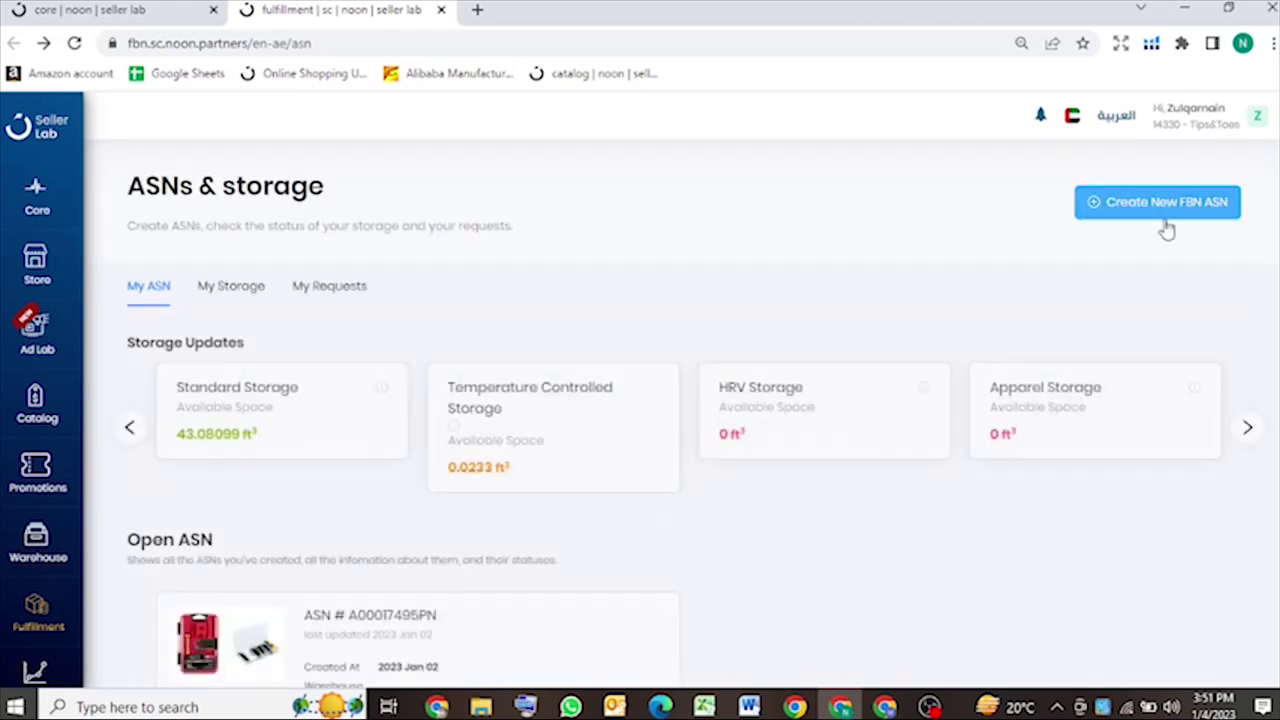
click(1169, 220)
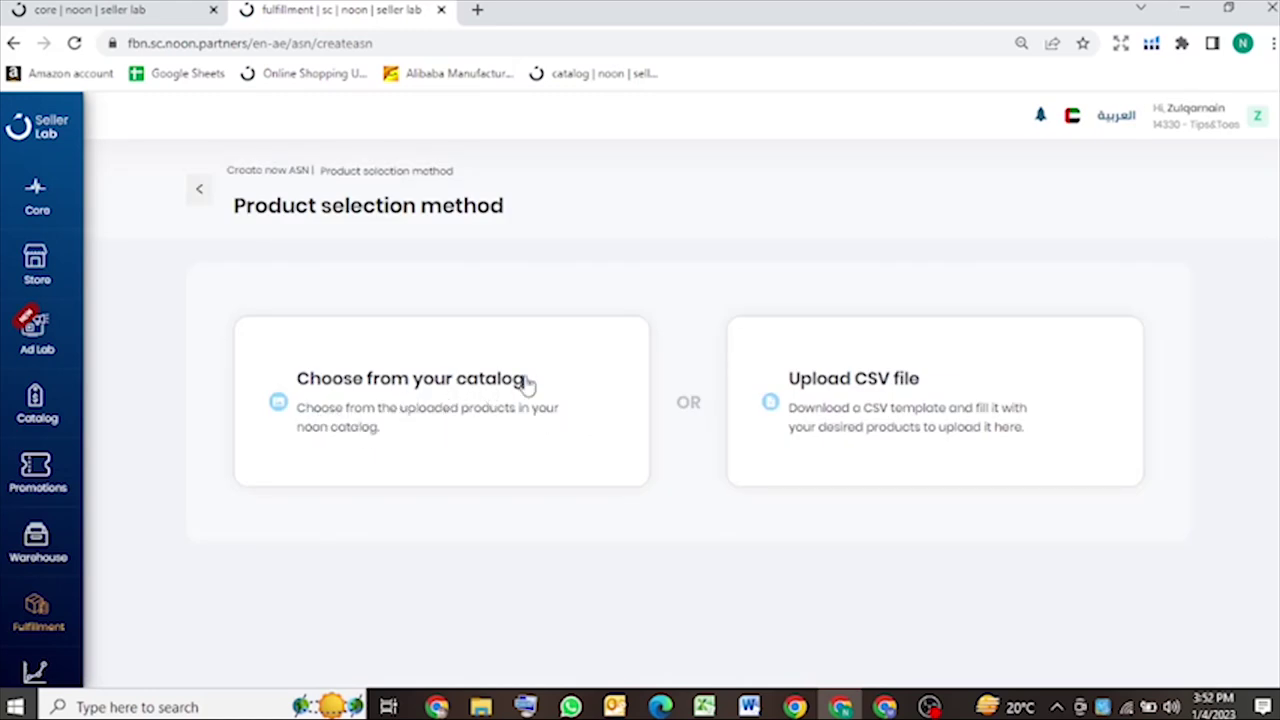
click(868, 398)
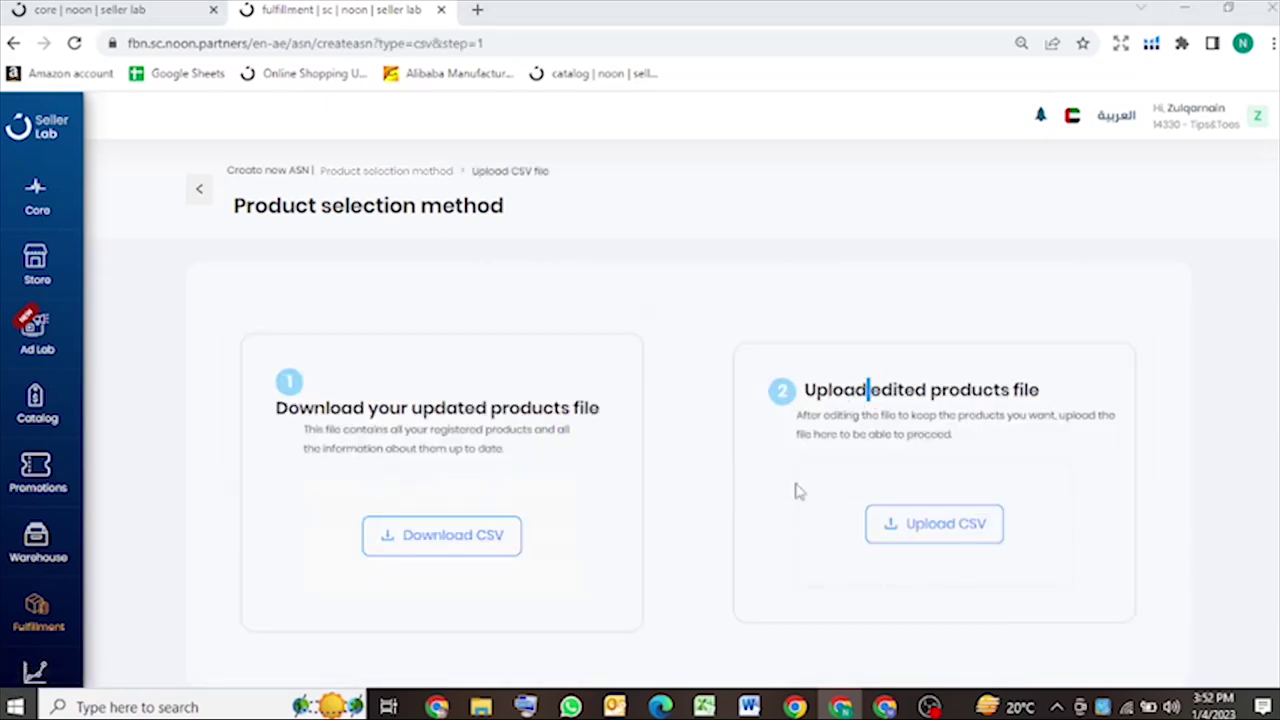
click(905, 468)
key(Escape)
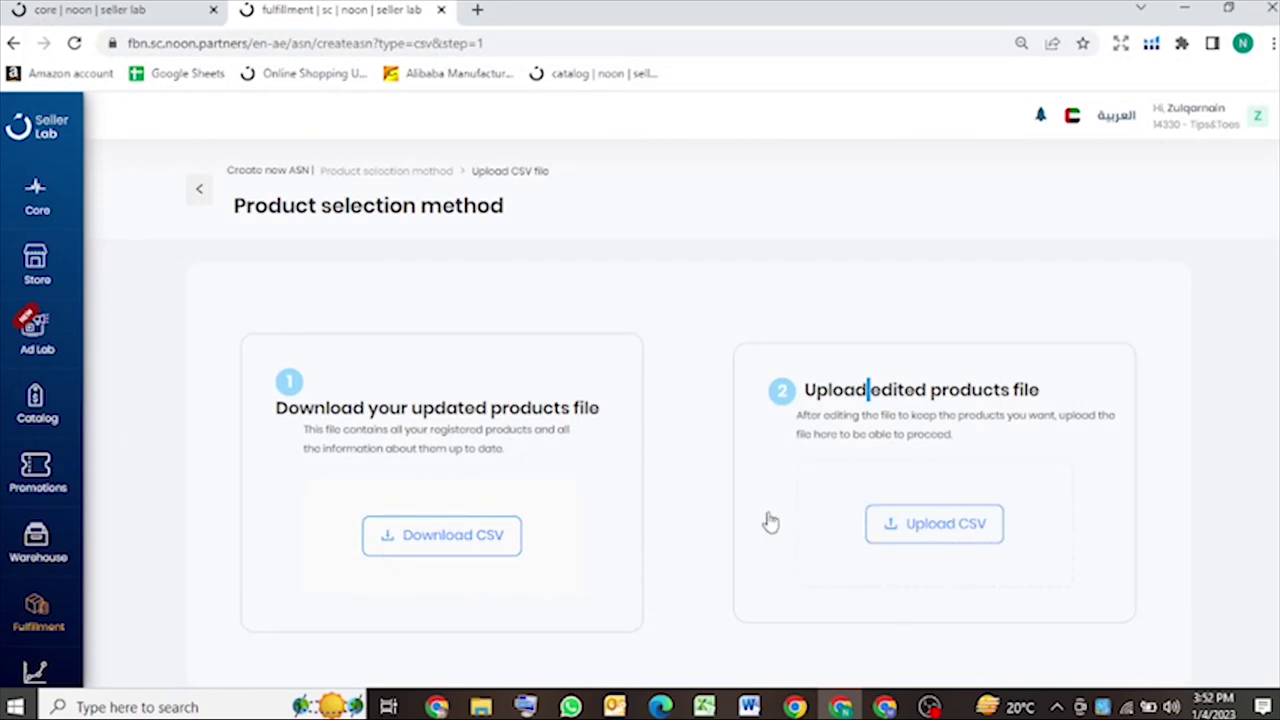
Download the updated products CSV and open it in Excel, dismissing the Office activation wizard.
click(467, 538)
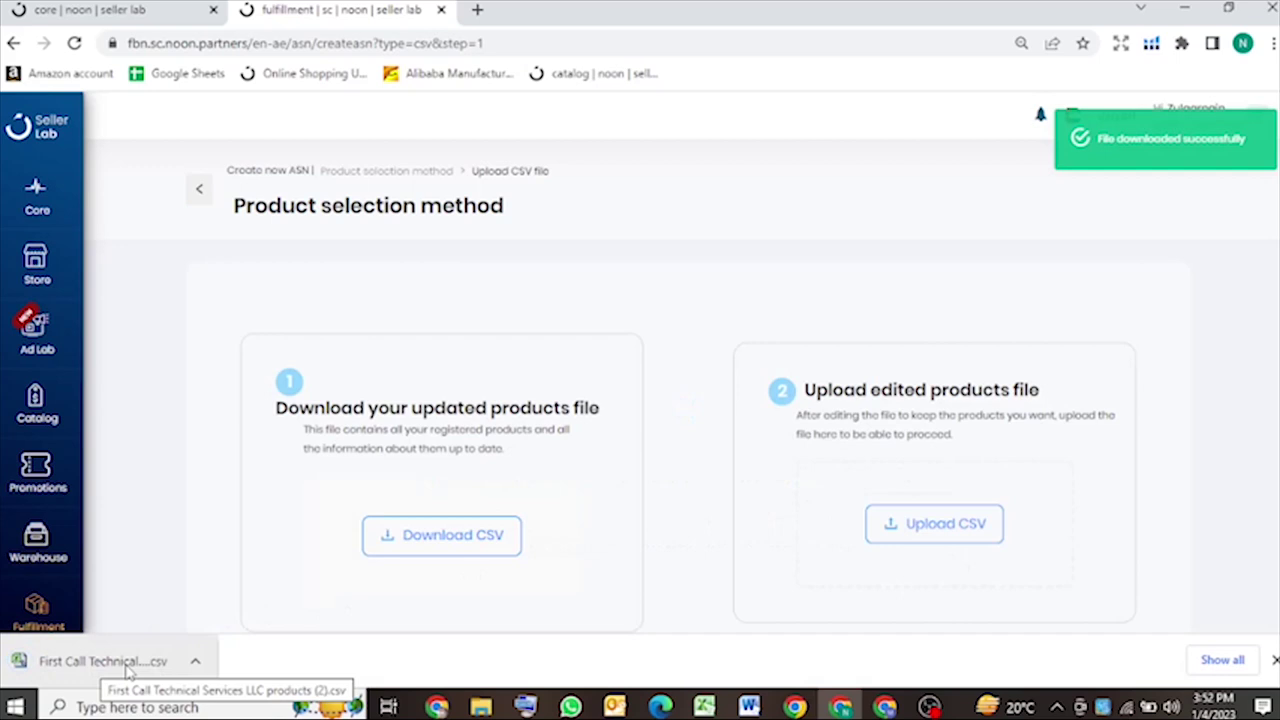
click(110, 661)
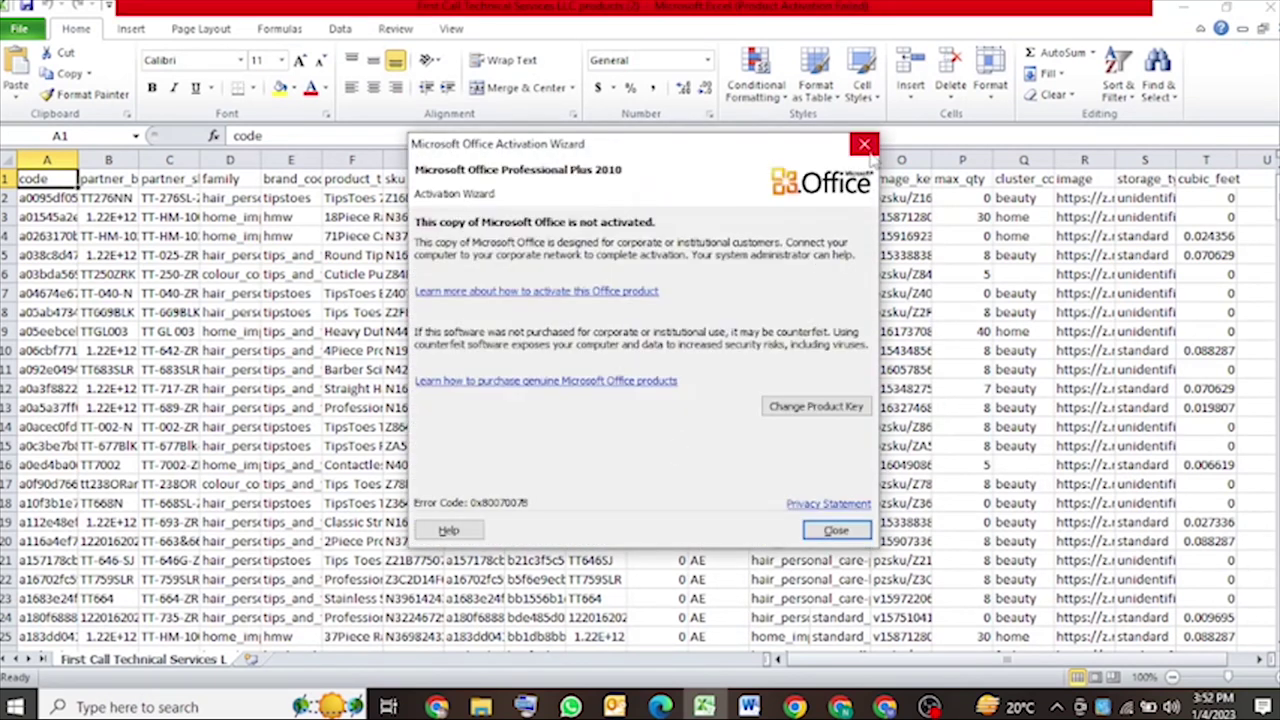
click(866, 148)
Look through the product rows and widen the max_qty and quantity columns of the products sheet.
scroll(410, 322, down, 3)
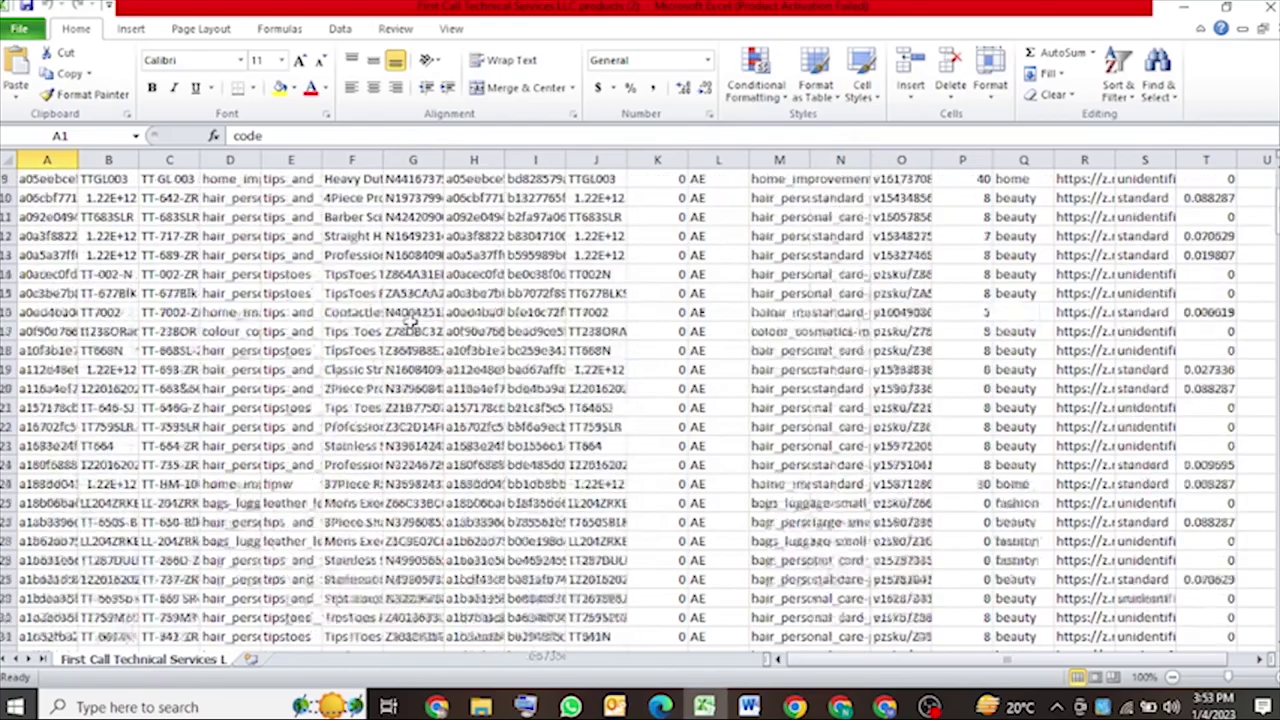
scroll(410, 322, down, 10)
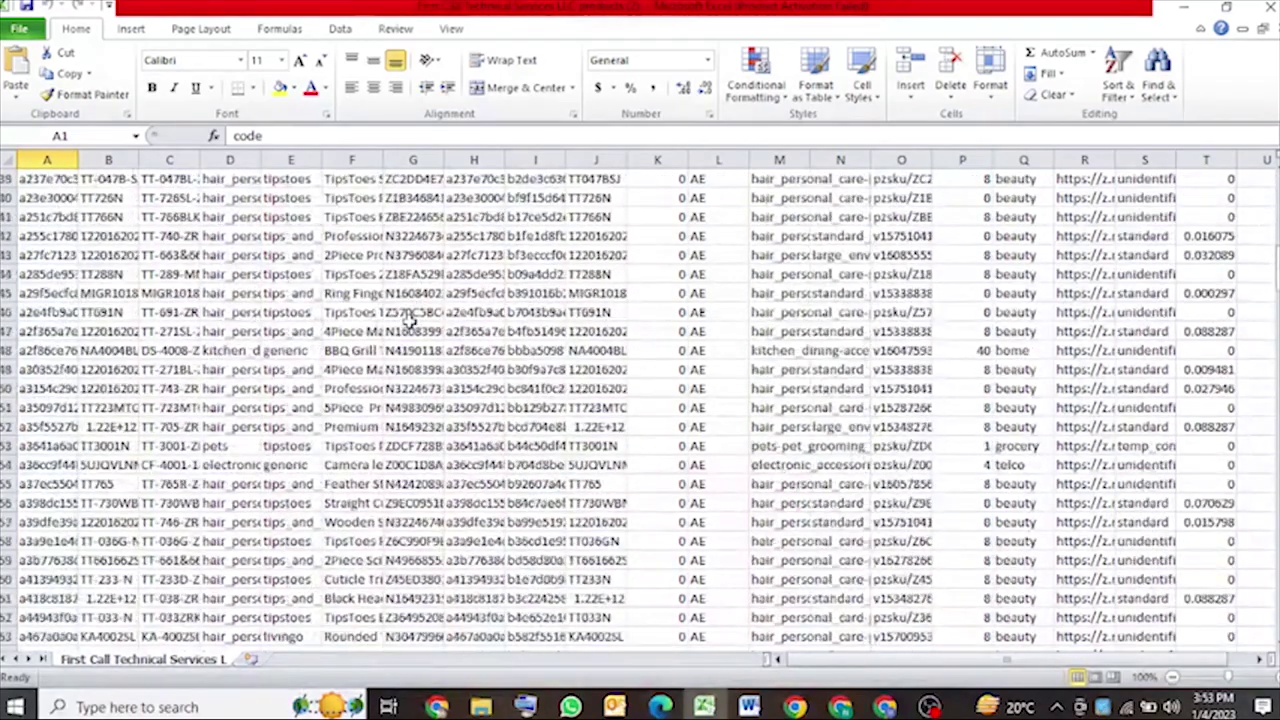
scroll(410, 318, up, 8)
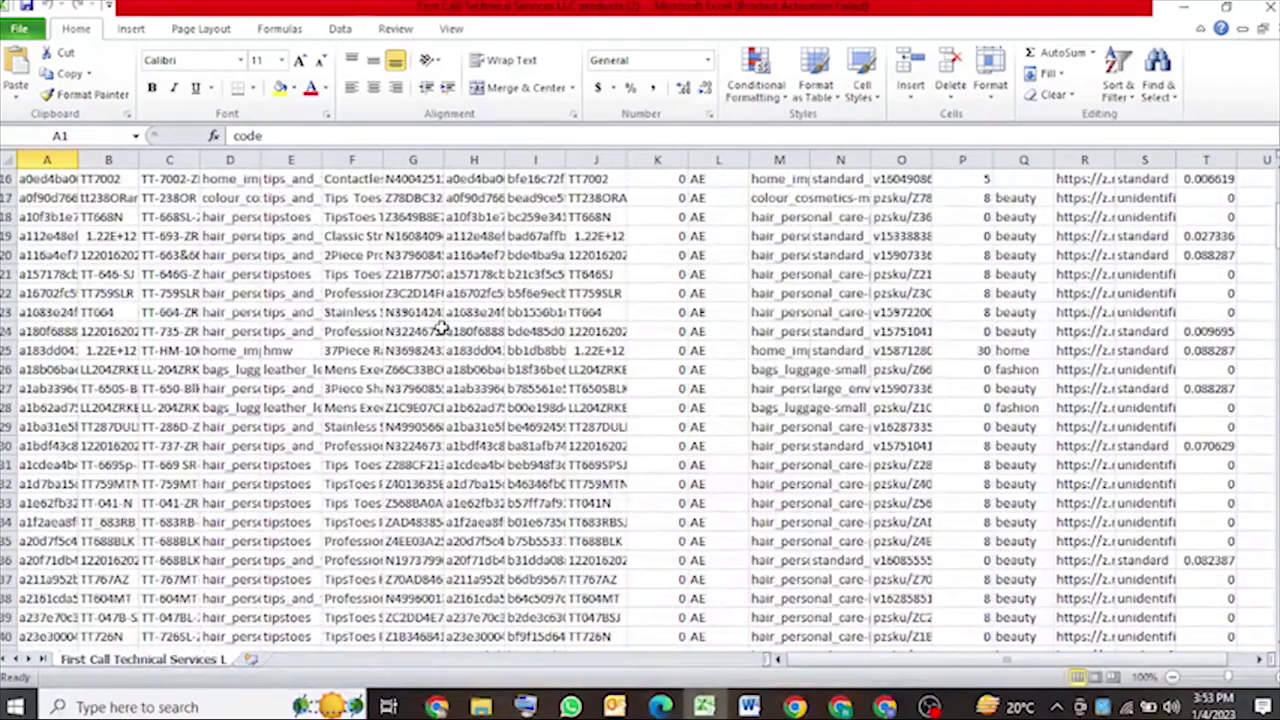
scroll(440, 328, up, 5)
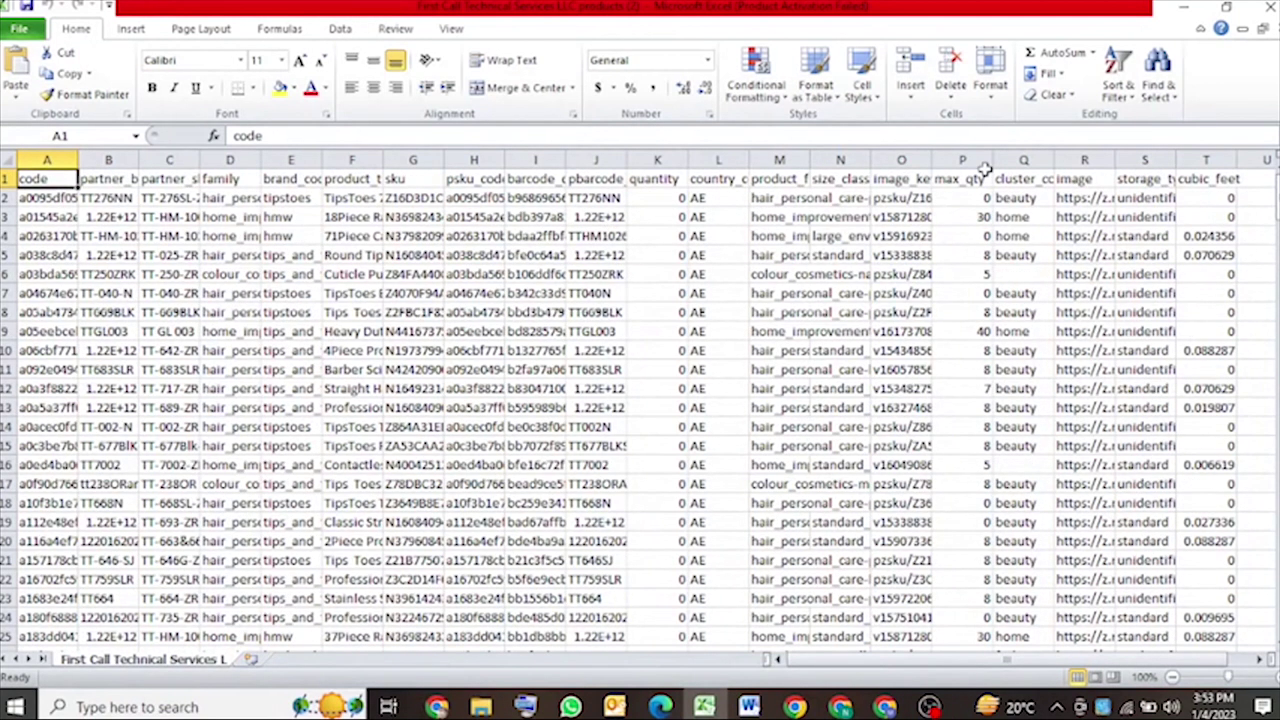
drag(994, 153, 1084, 153)
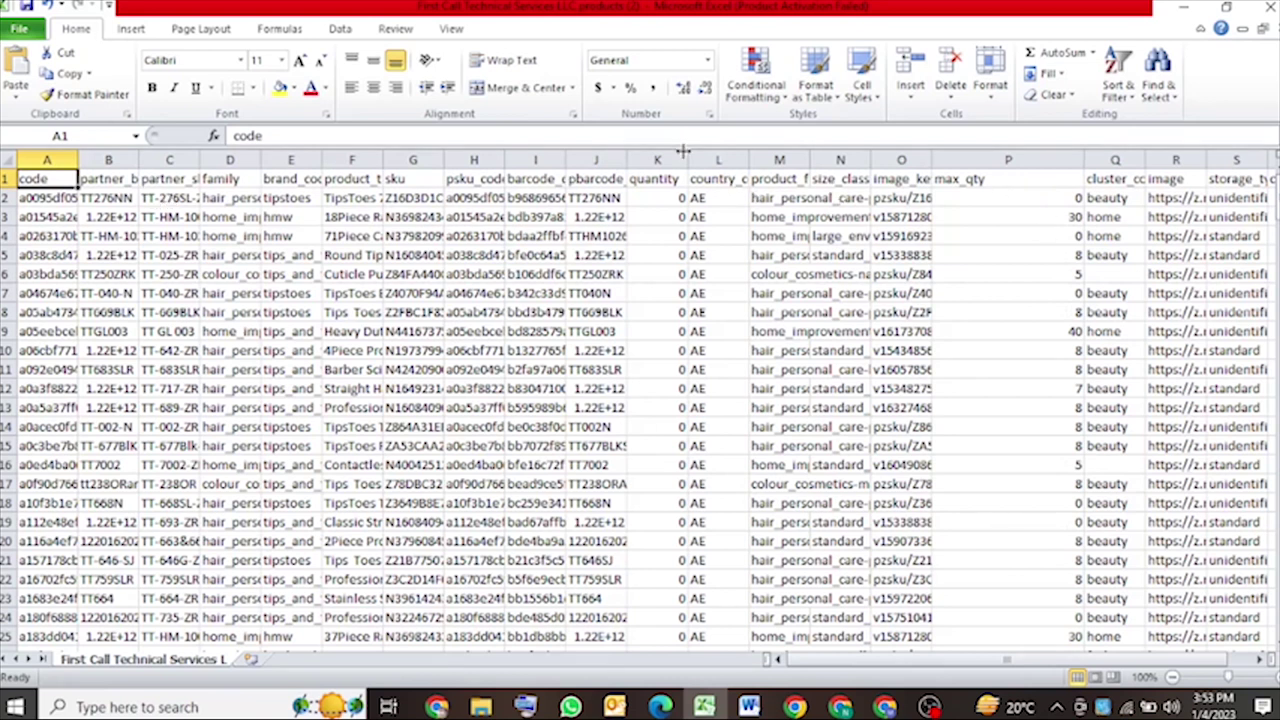
drag(690, 159, 776, 159)
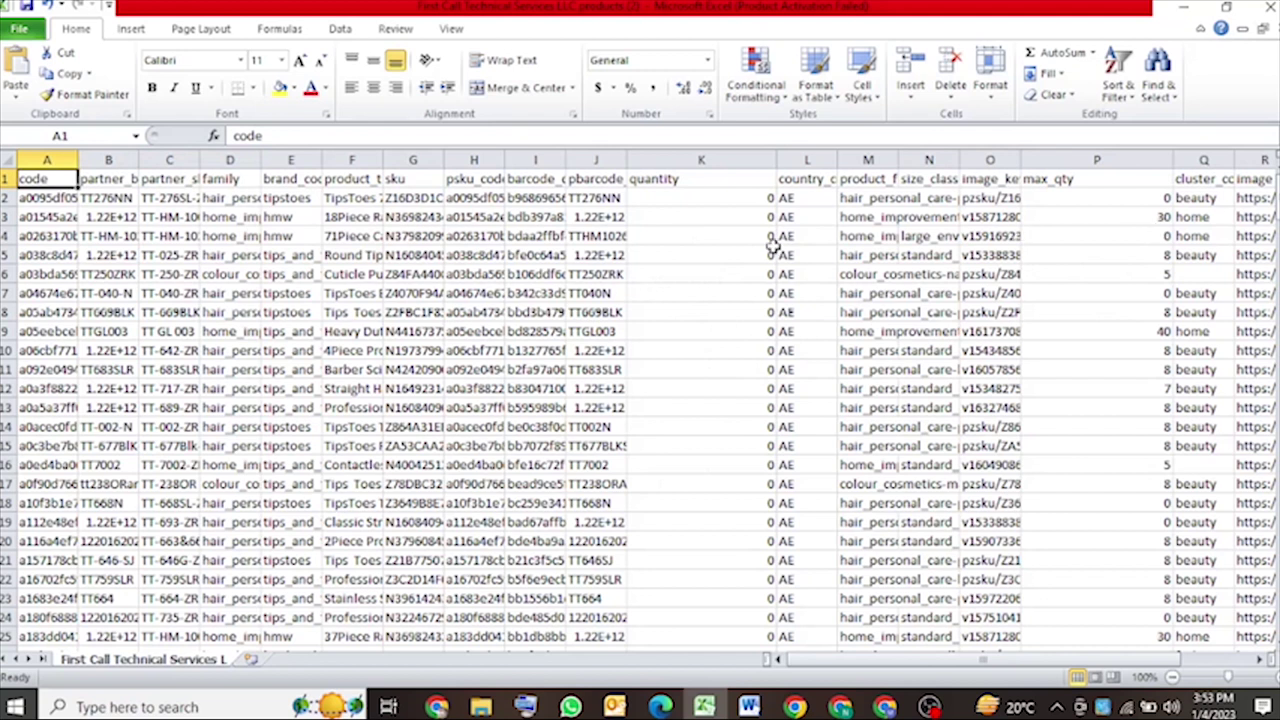
Enter product quantities in the quantity column: 10 in K3, 8 in K5 and 40 in K9.
click(765, 216)
text(1)
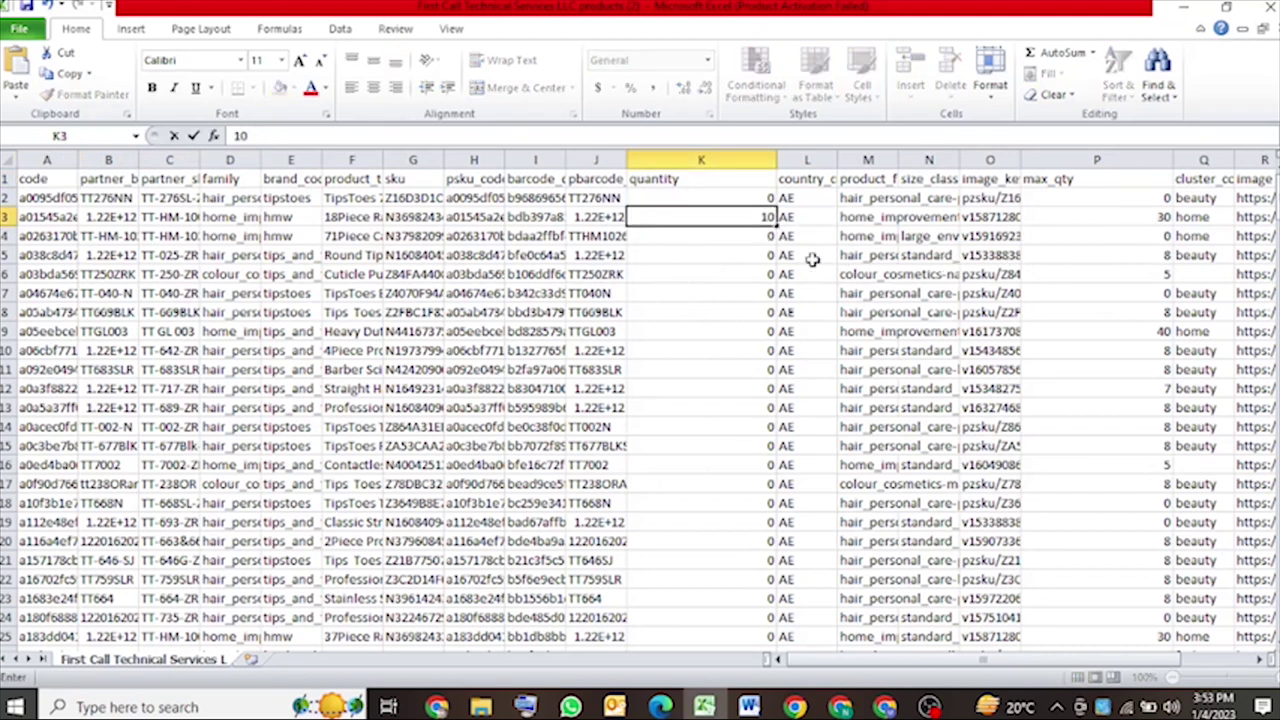
click(737, 258)
text(8)
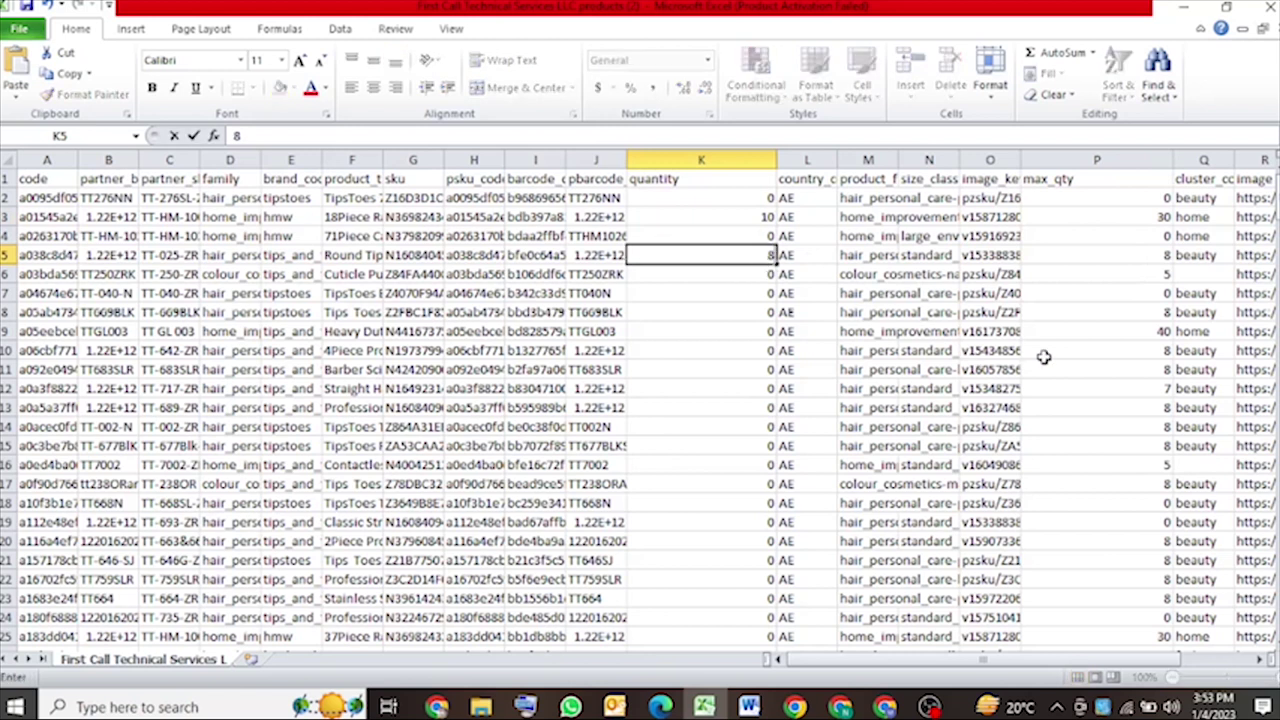
click(762, 333)
text(1)
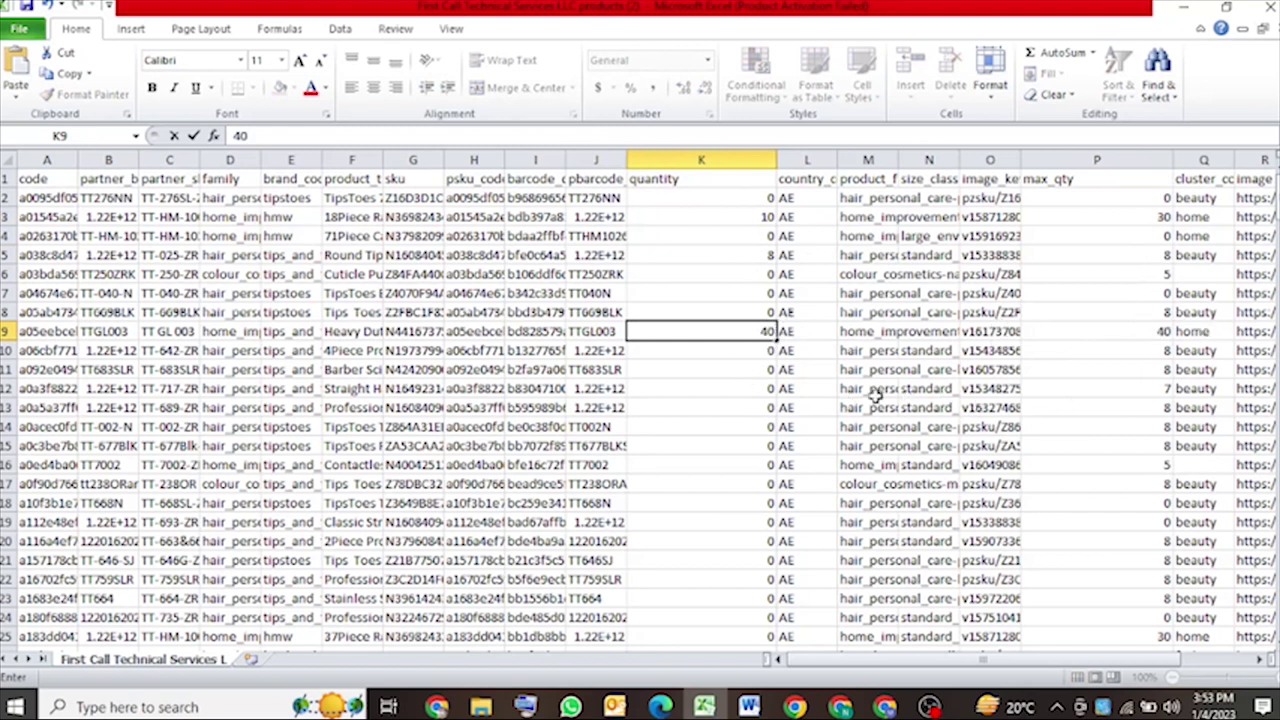
Set the quantity of the product in row 12 to 2 and the one in row 17 to 4.
click(740, 390)
text(2)
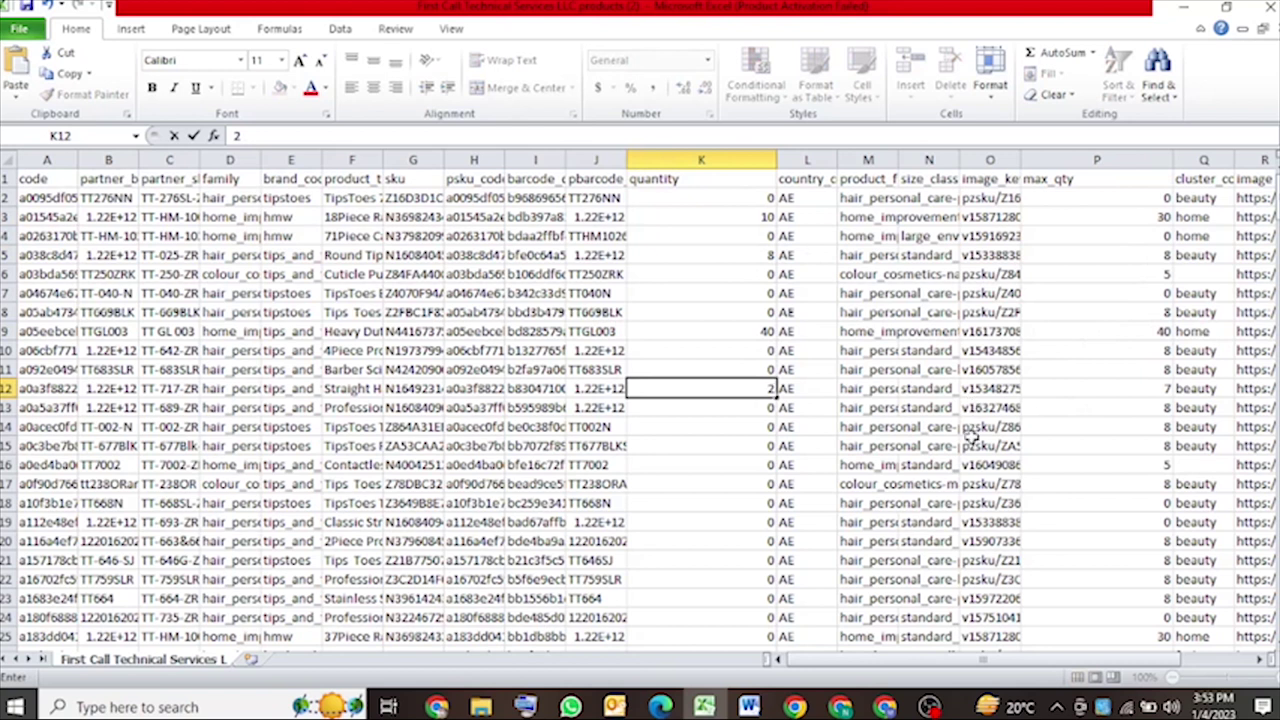
scroll(972, 435, down, 1)
click(775, 427)
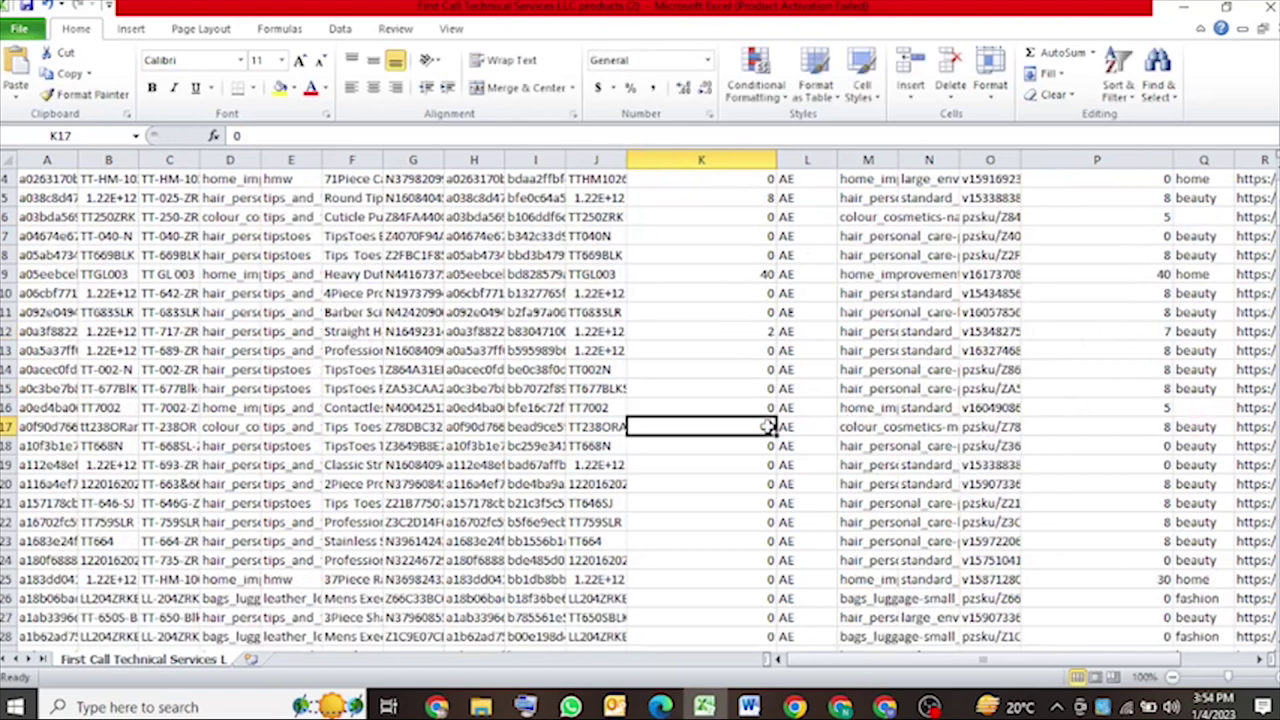
text(4)
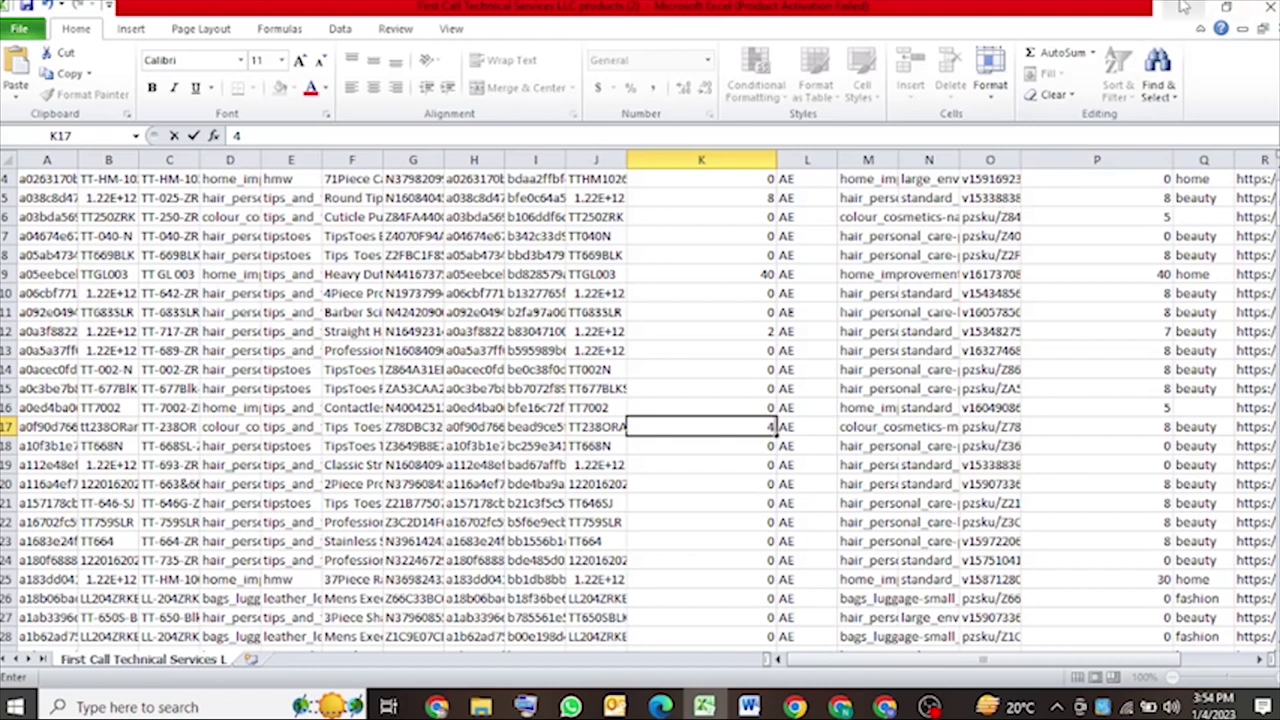
click(193, 135)
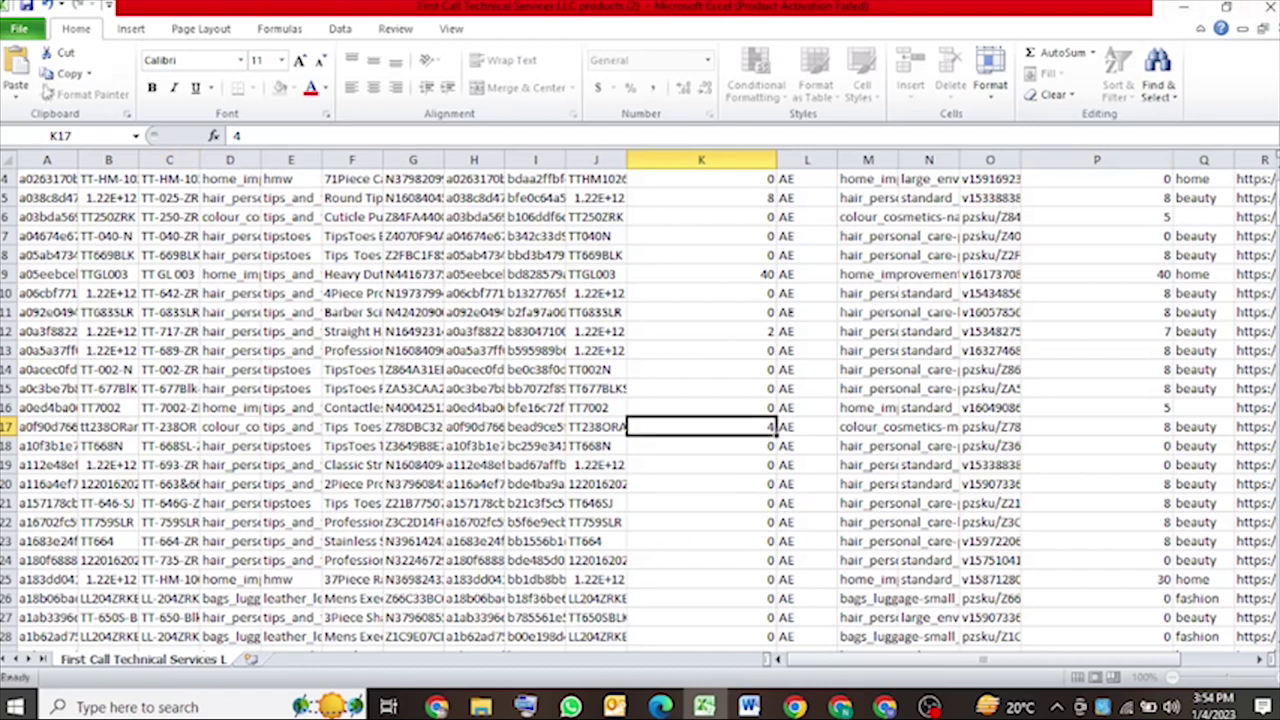
Save the edited sheet to the Documents folder as First Call Technical Services LLC products (2), keeping the comma-delimited CSV format.
click(19, 28)
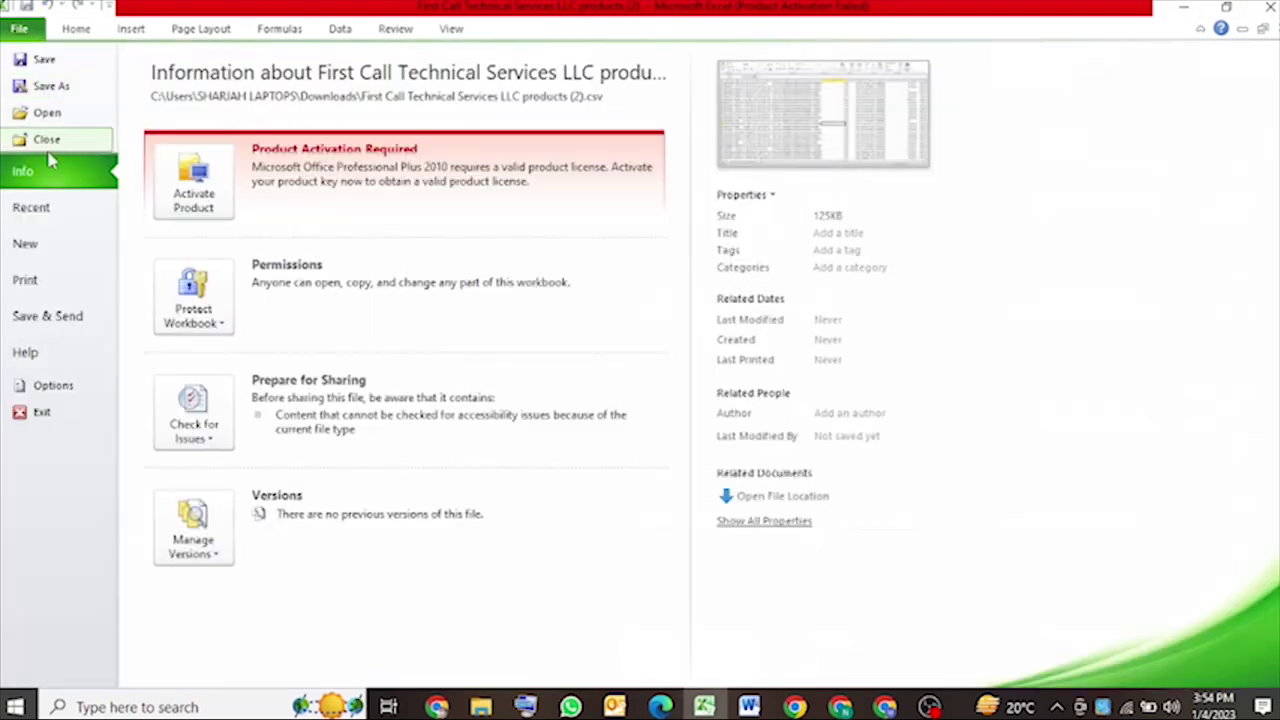
key(Escape)
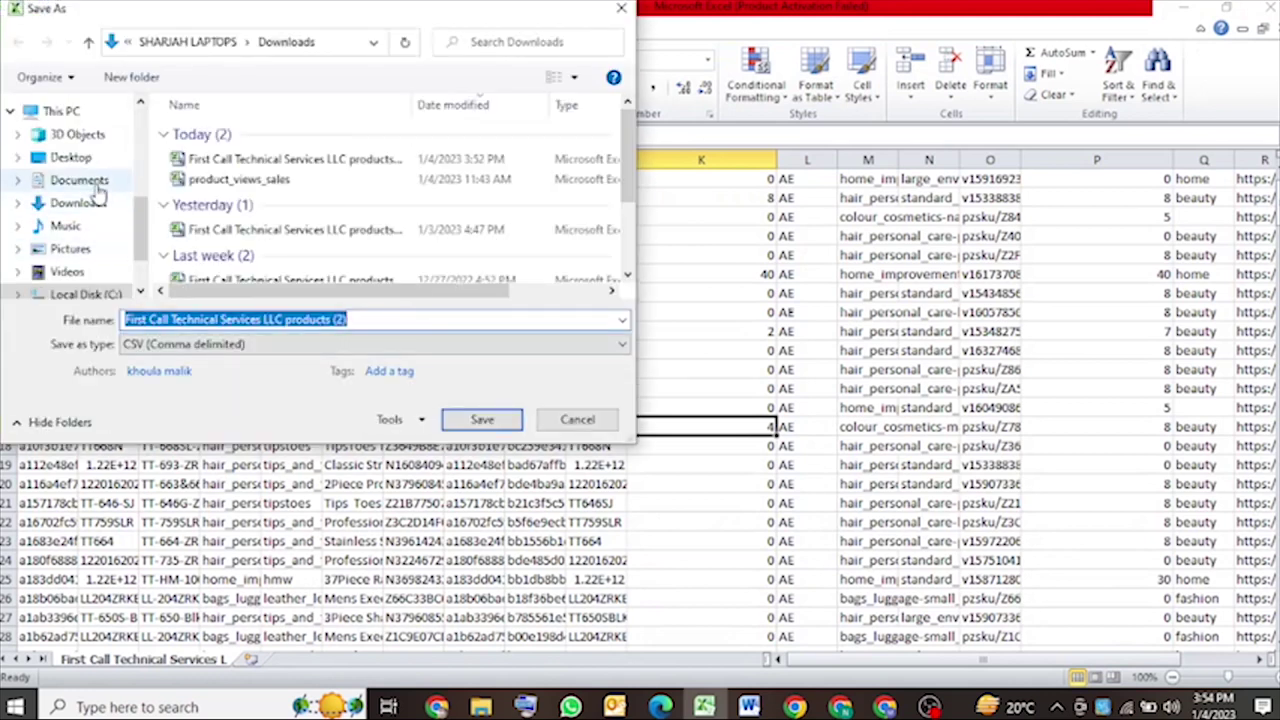
click(80, 181)
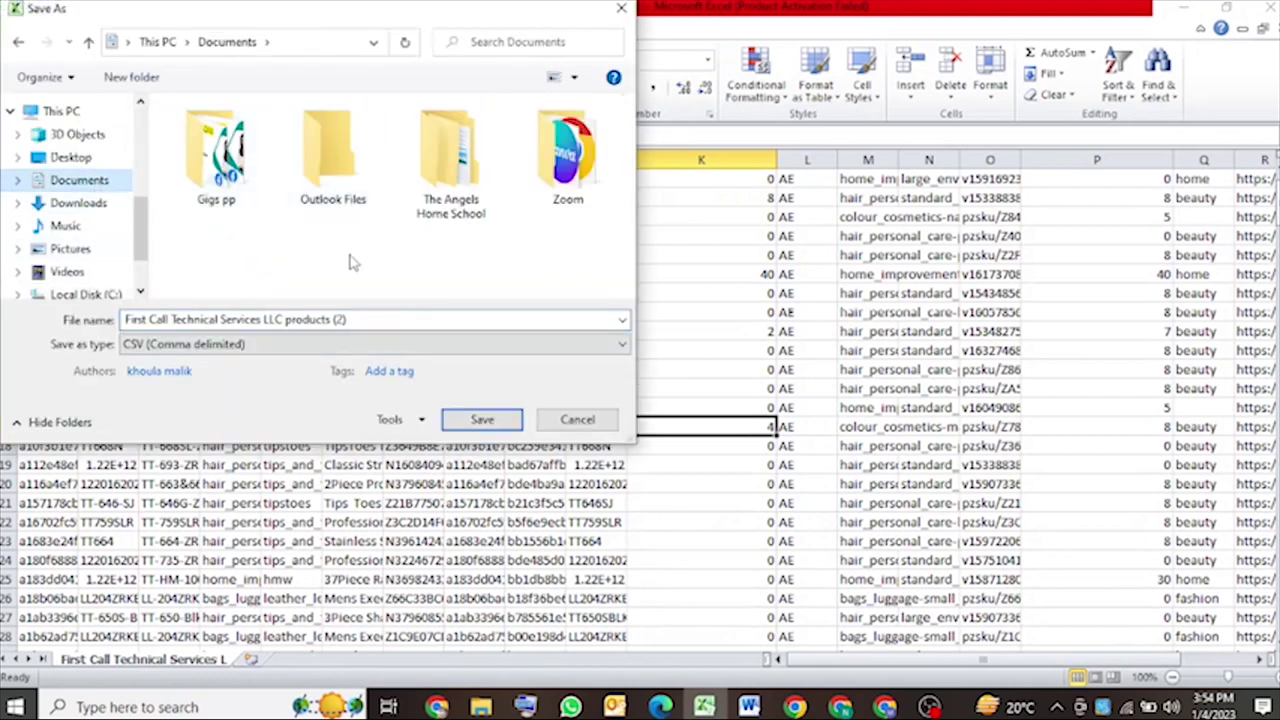
click(482, 419)
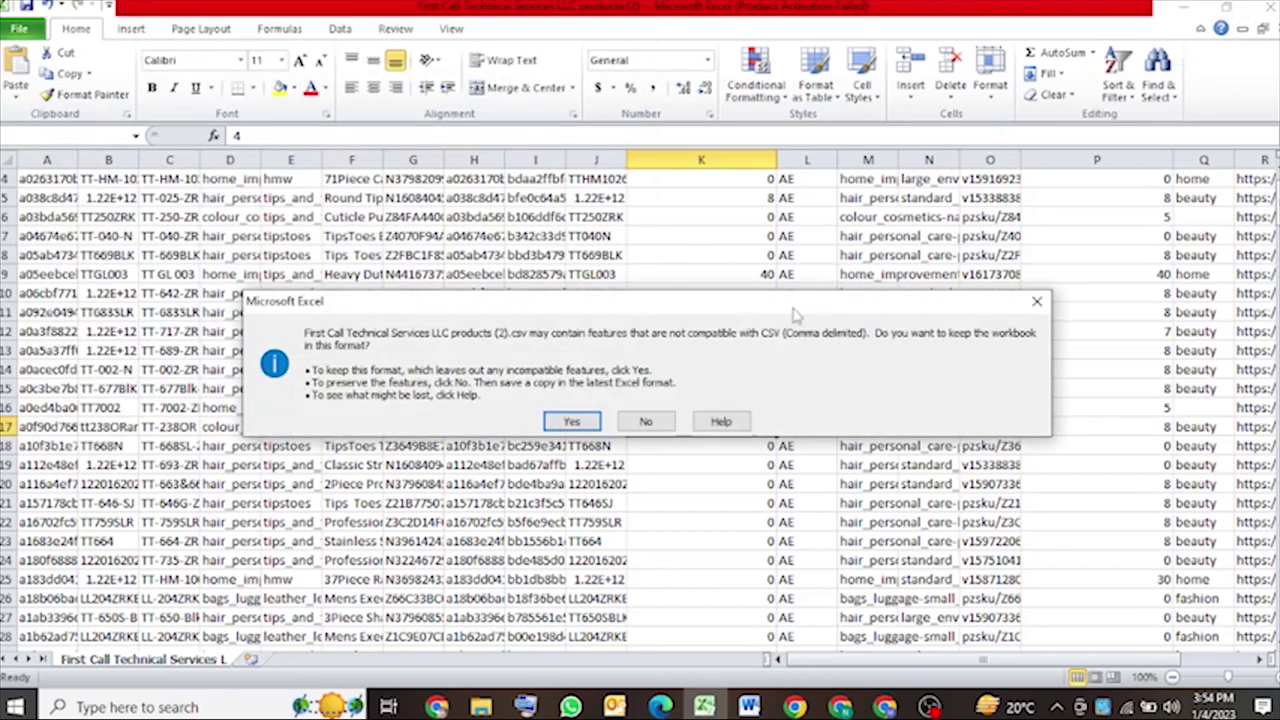
click(590, 422)
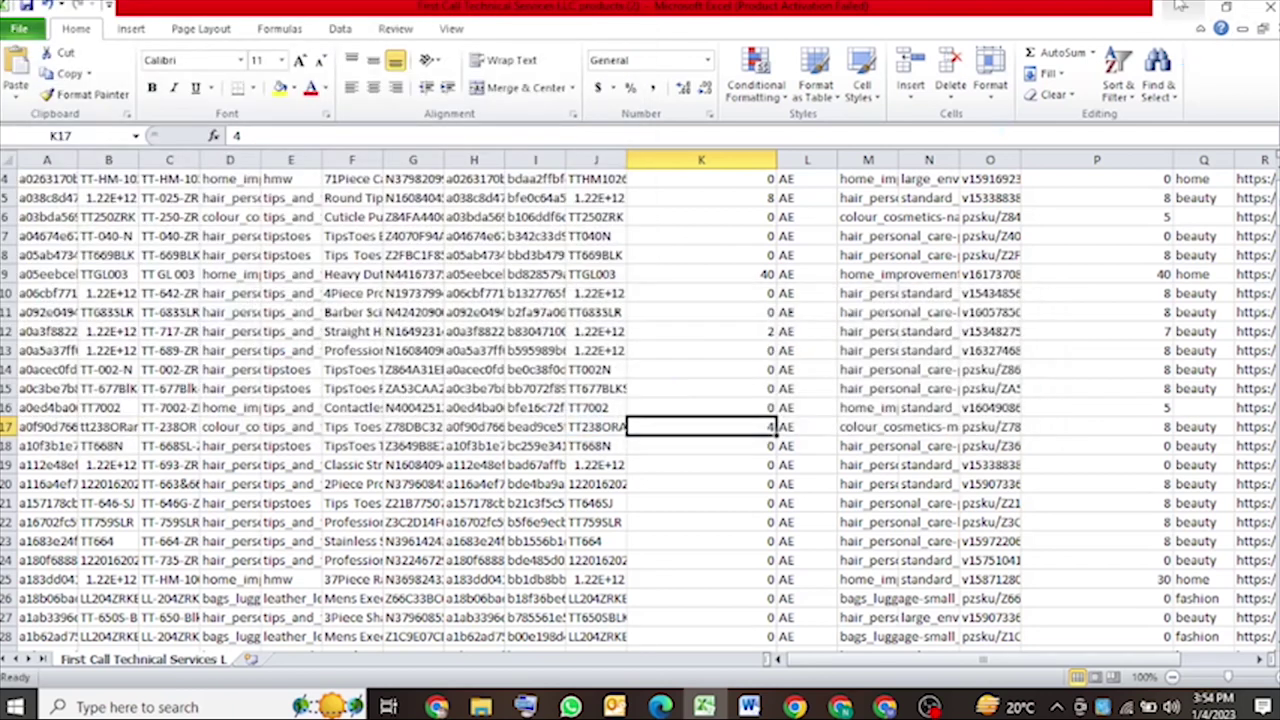
Switch back to noon Seller Lab in the browser and upload First Call Technical Services LLC products (2) from Documents as the edited products file.
click(1180, 7)
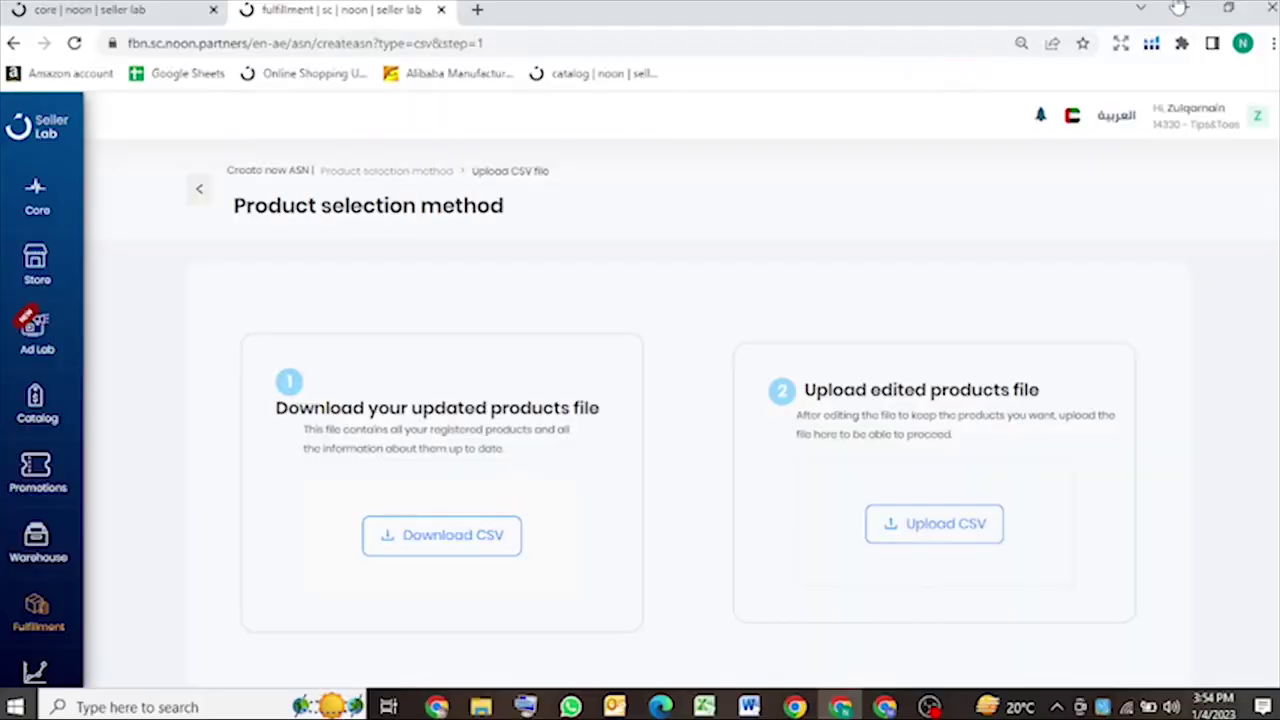
click(915, 530)
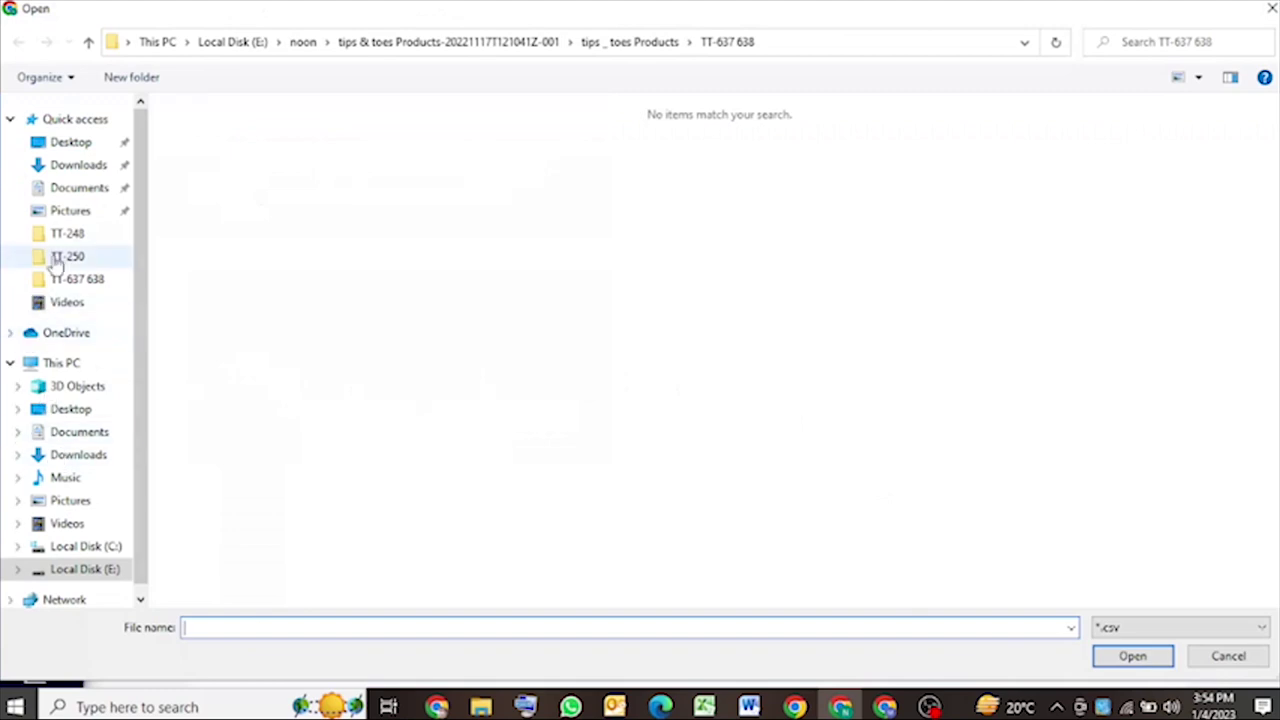
click(80, 190)
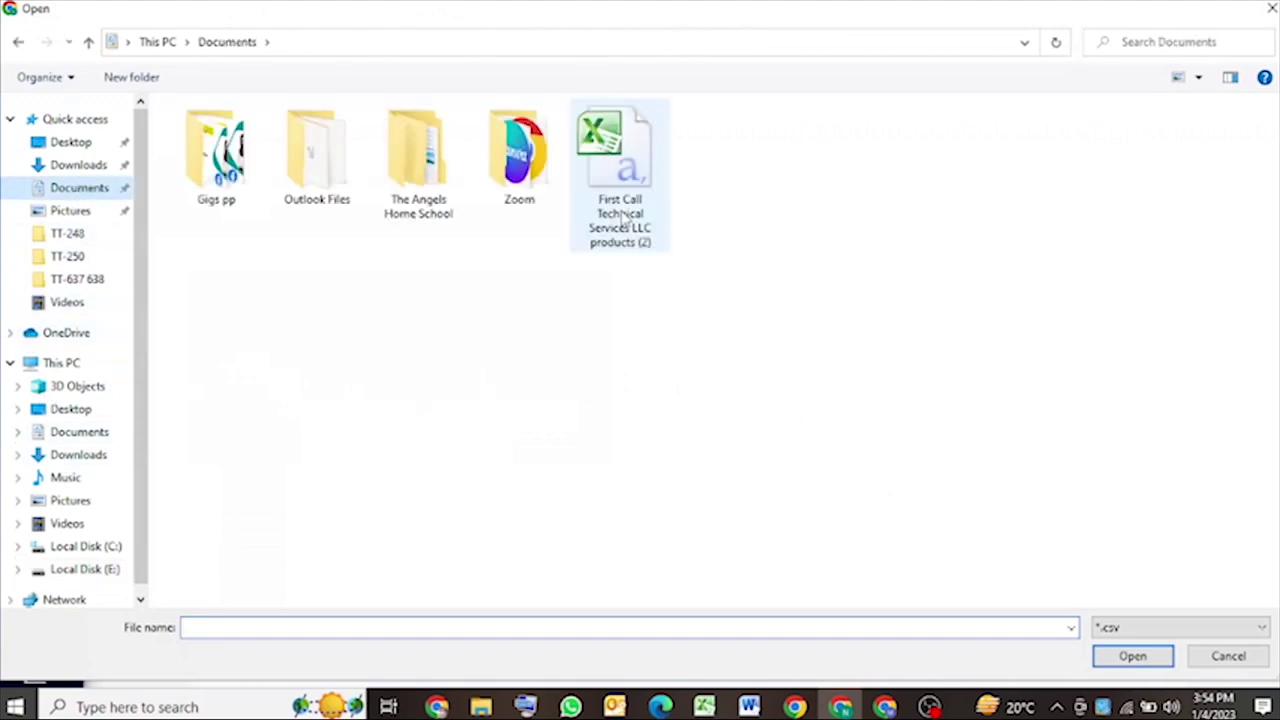
double_click(620, 215)
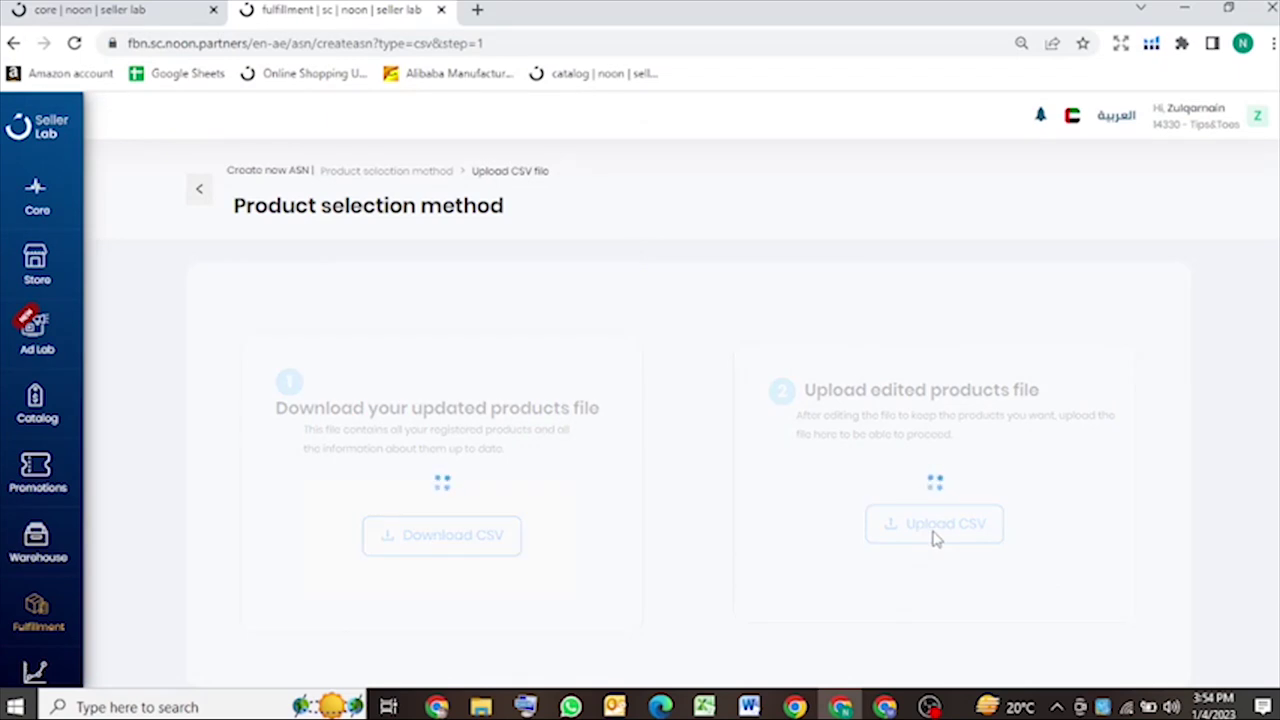
scroll(782, 465, down, 2)
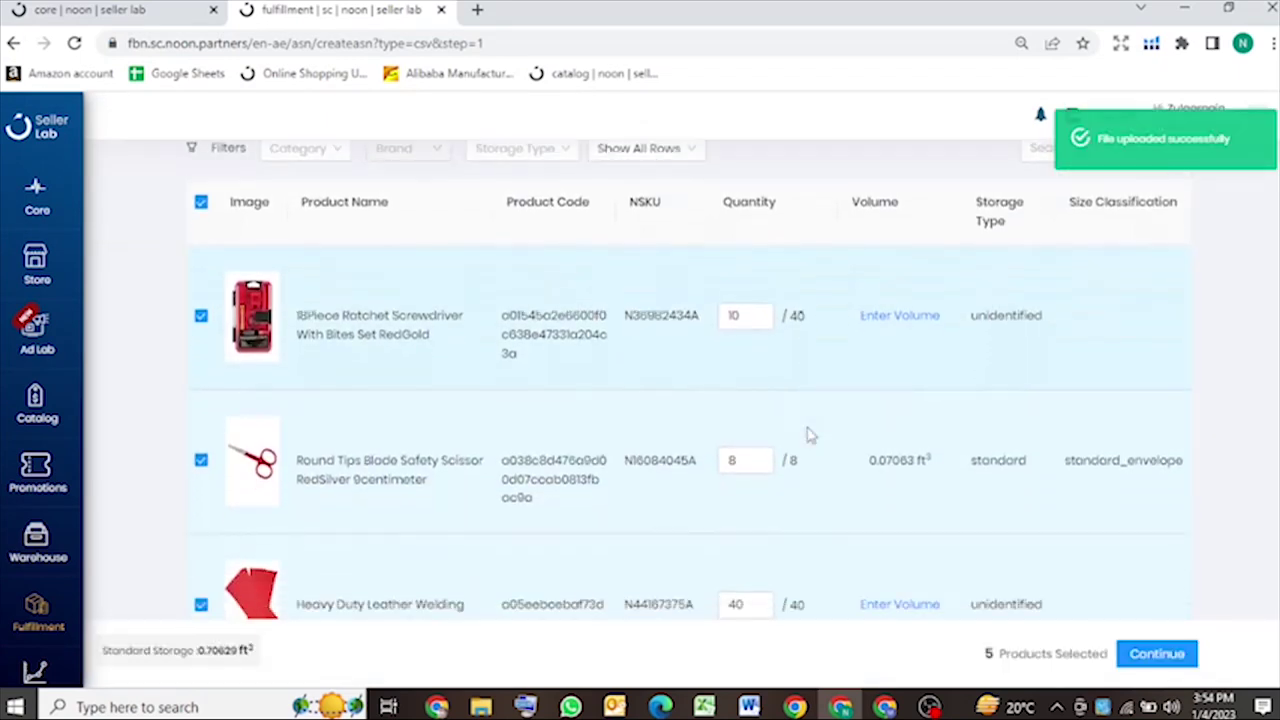
Review the quantities, volumes and storage types of the products loaded from the uploaded file.
scroll(643, 380, down, 2)
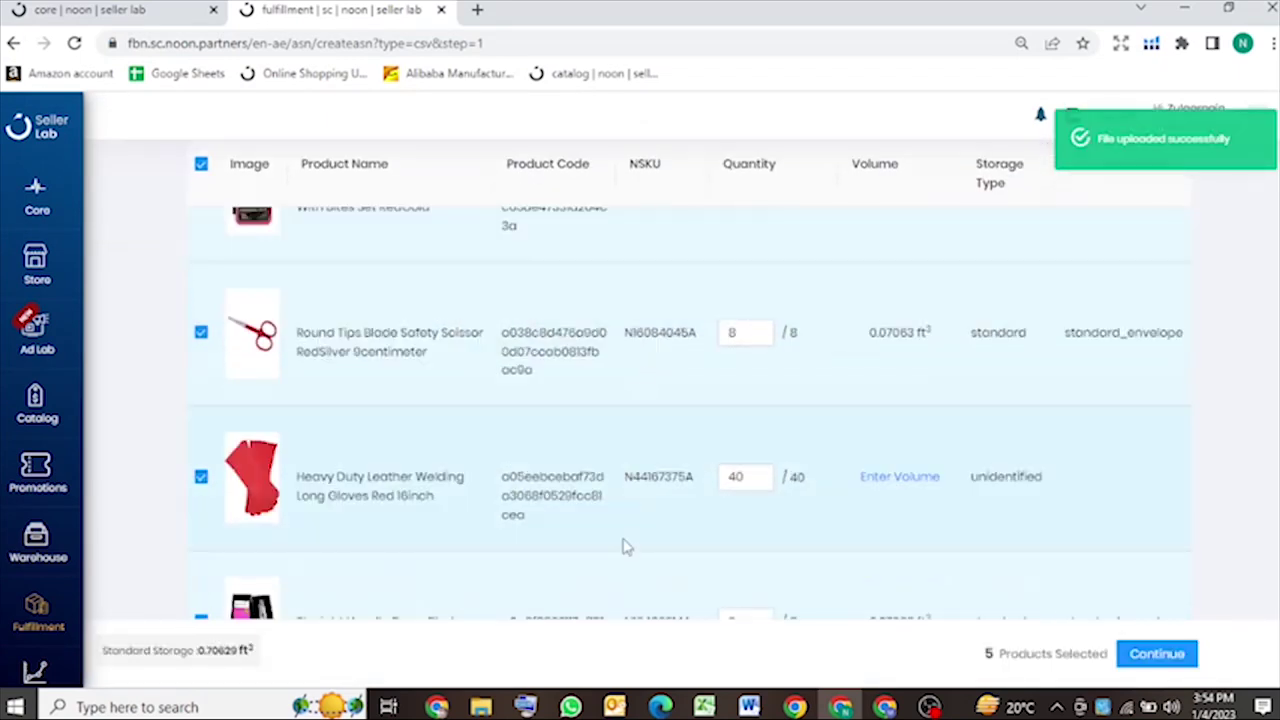
scroll(603, 537, down, 4)
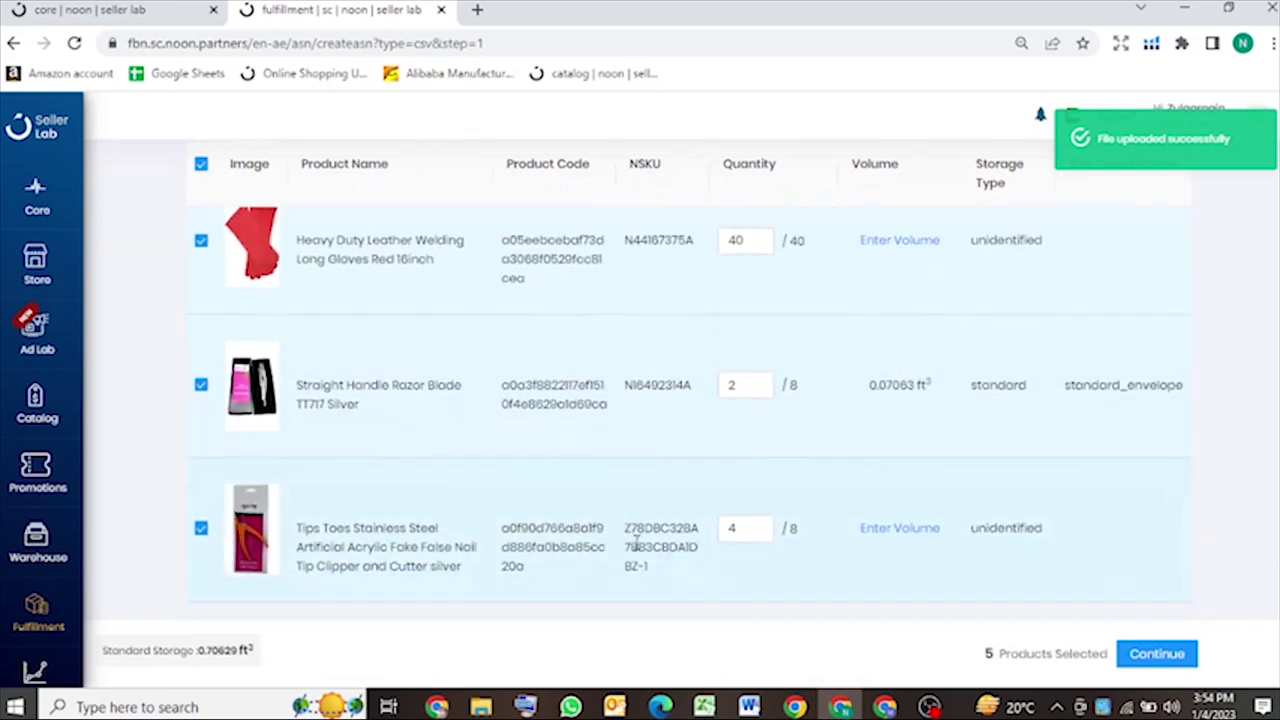
scroll(765, 550, up, 5)
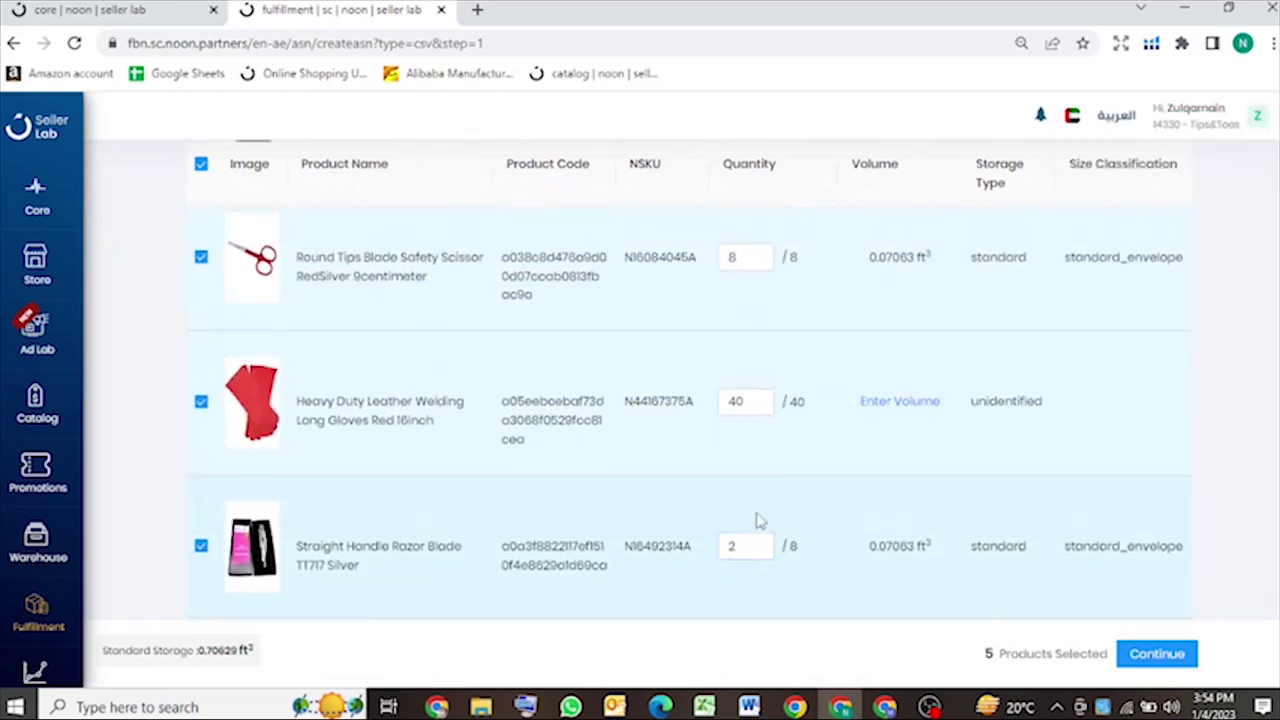
scroll(757, 500, up, 2)
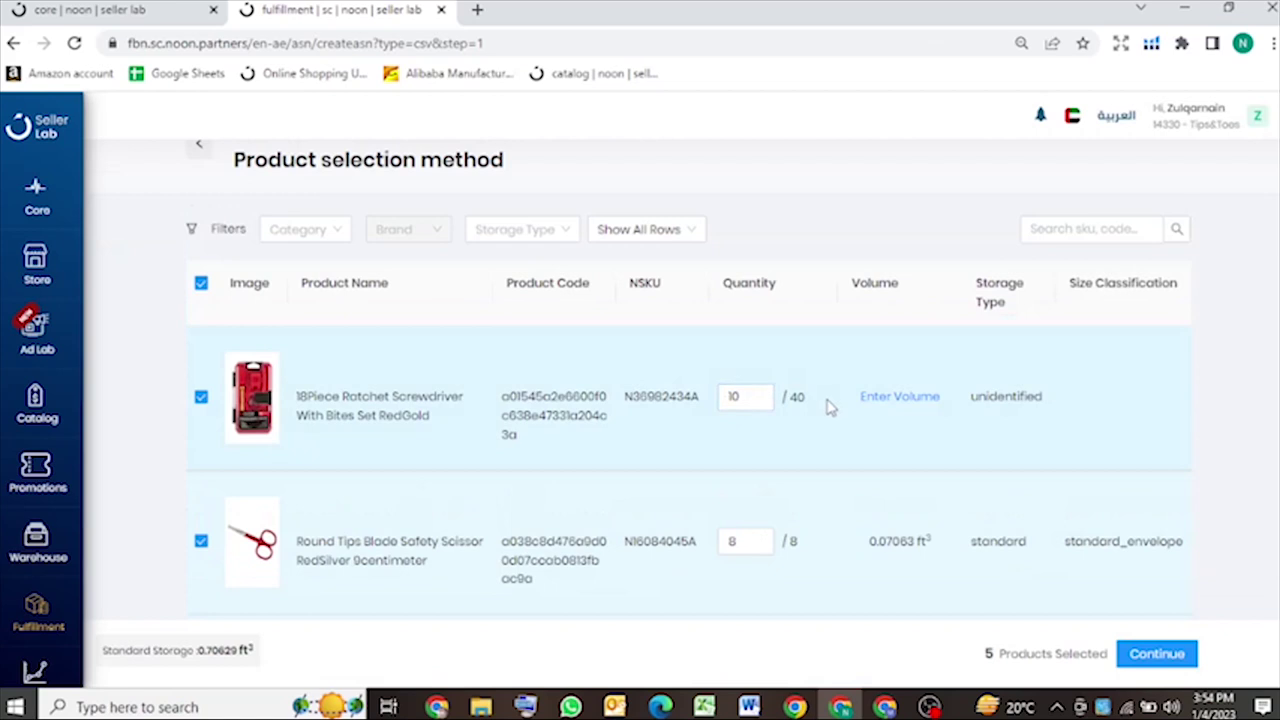
scroll(738, 469, down, 1)
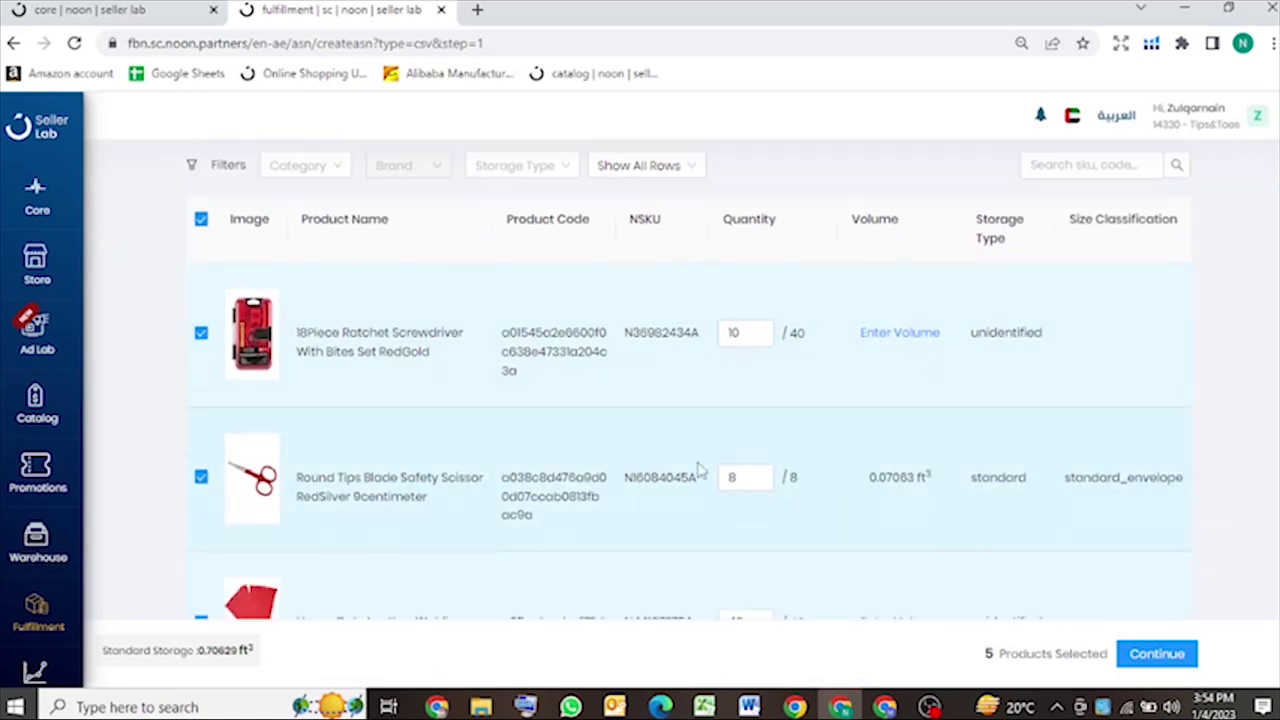
scroll(700, 466, down, 3)
scroll(791, 506, down, 2)
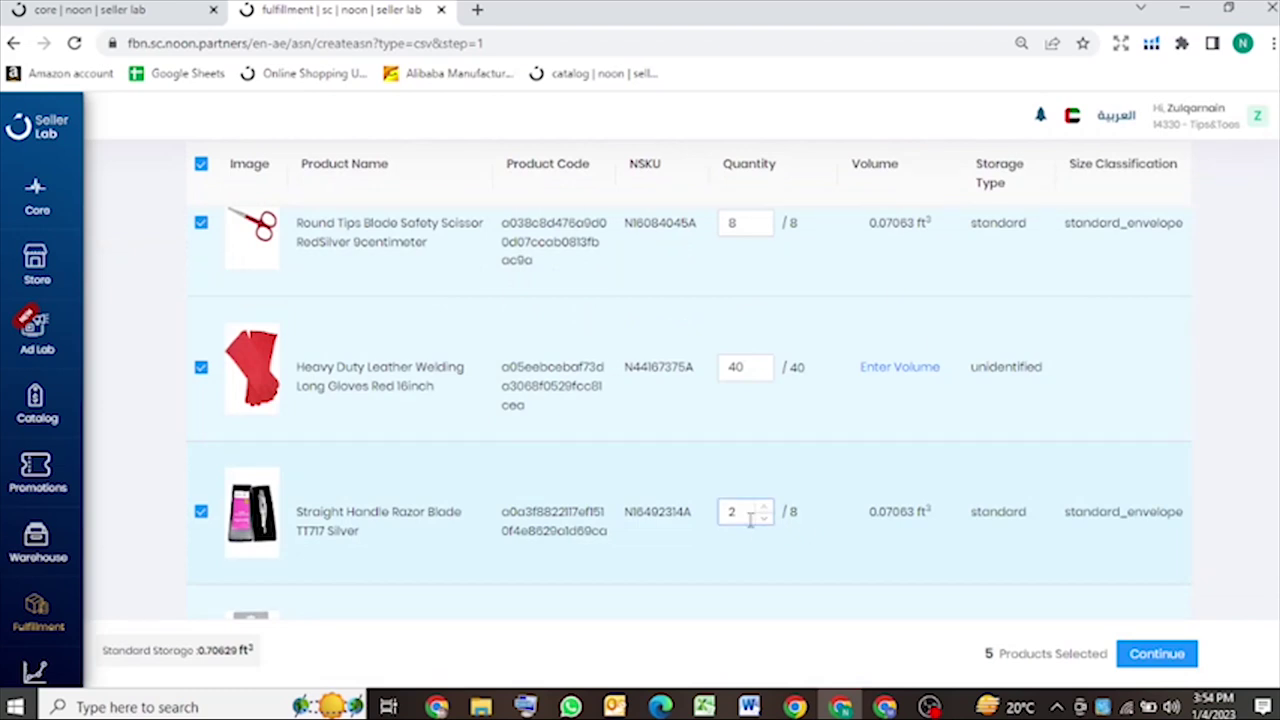
scroll(750, 520, down, 2)
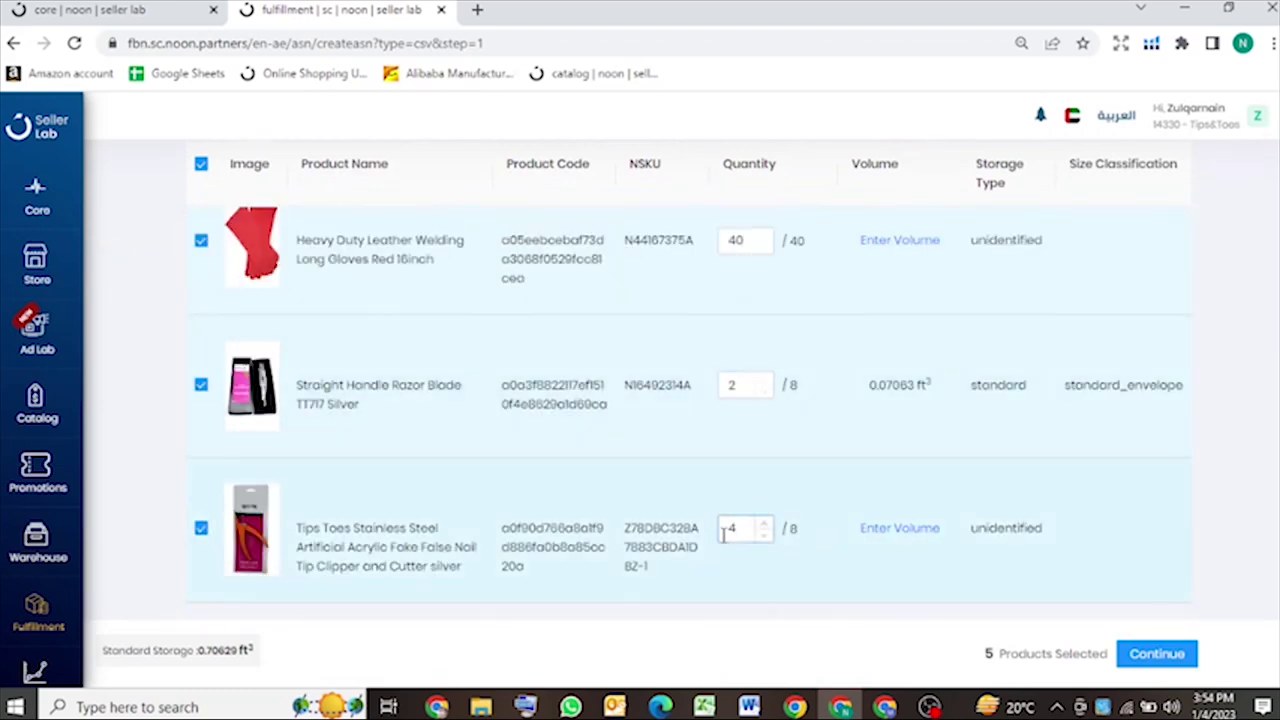
scroll(763, 526, up, 6)
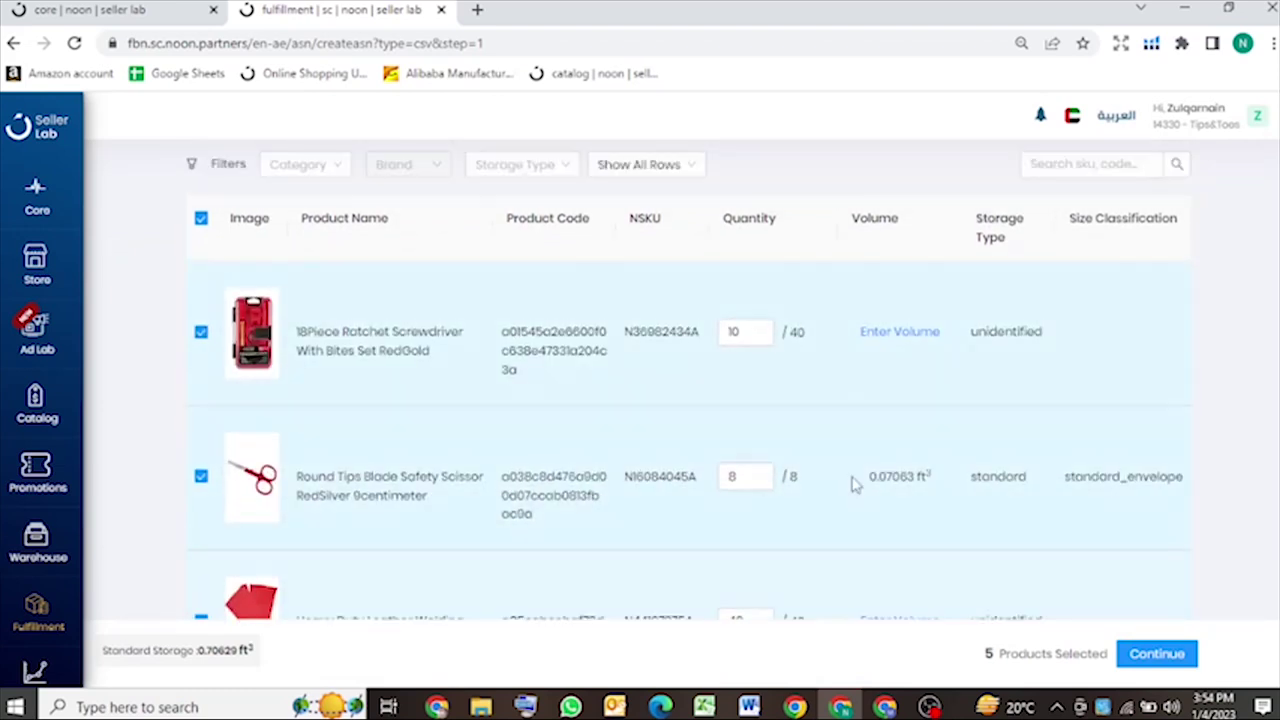
drag(866, 477, 945, 495)
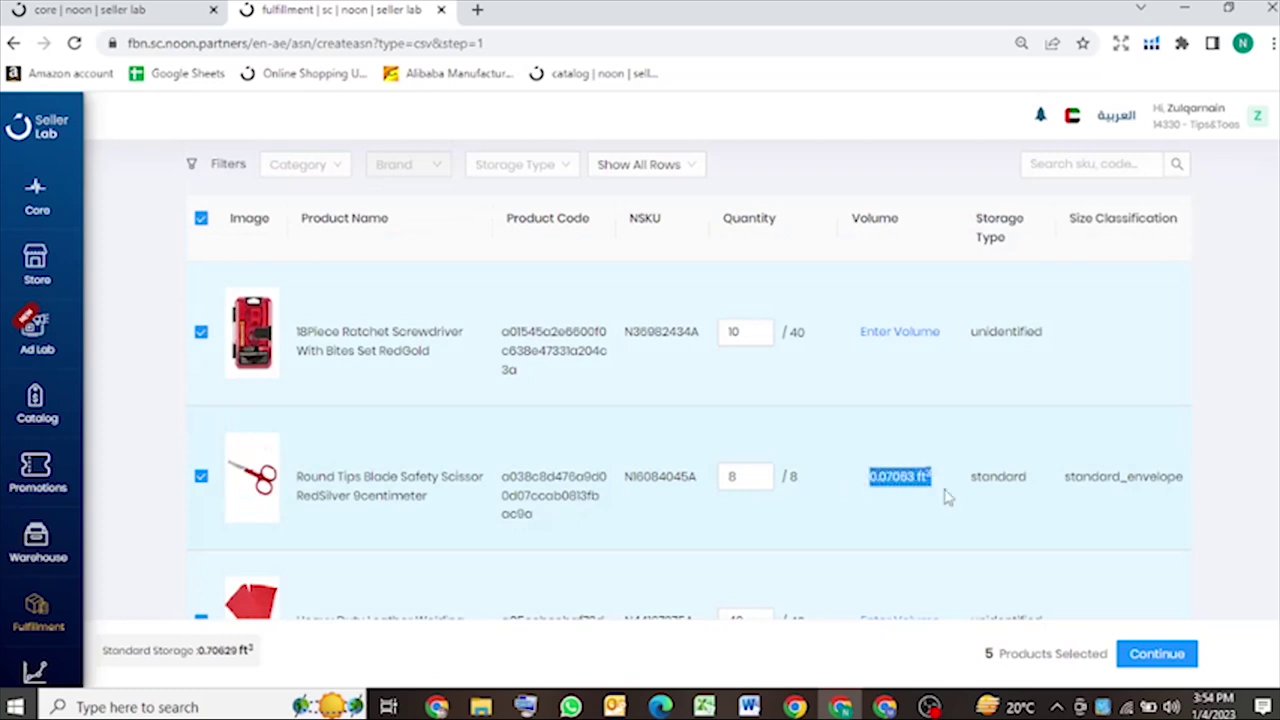
click(903, 512)
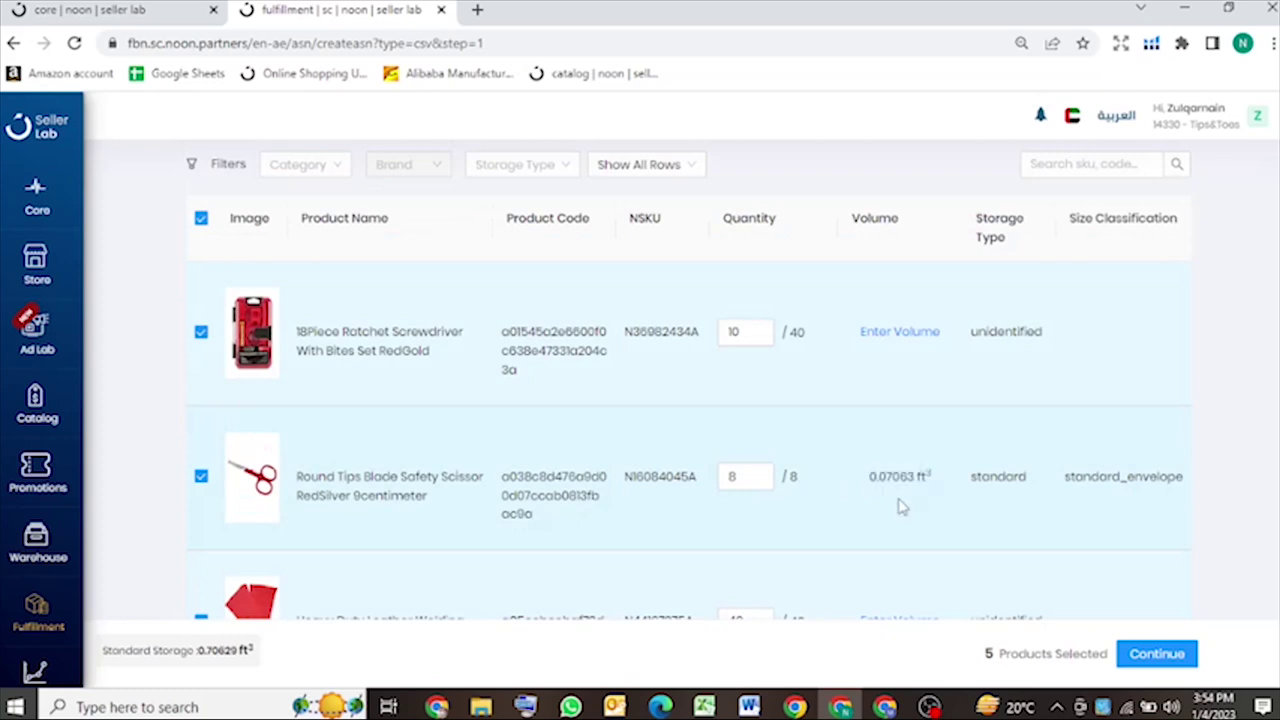
Enter volumetric details for the 18Piece Ratchet Screwdriver set: length 18 cm, width 8 cm, height 10 cm and weight 0.4 kg.
click(898, 333)
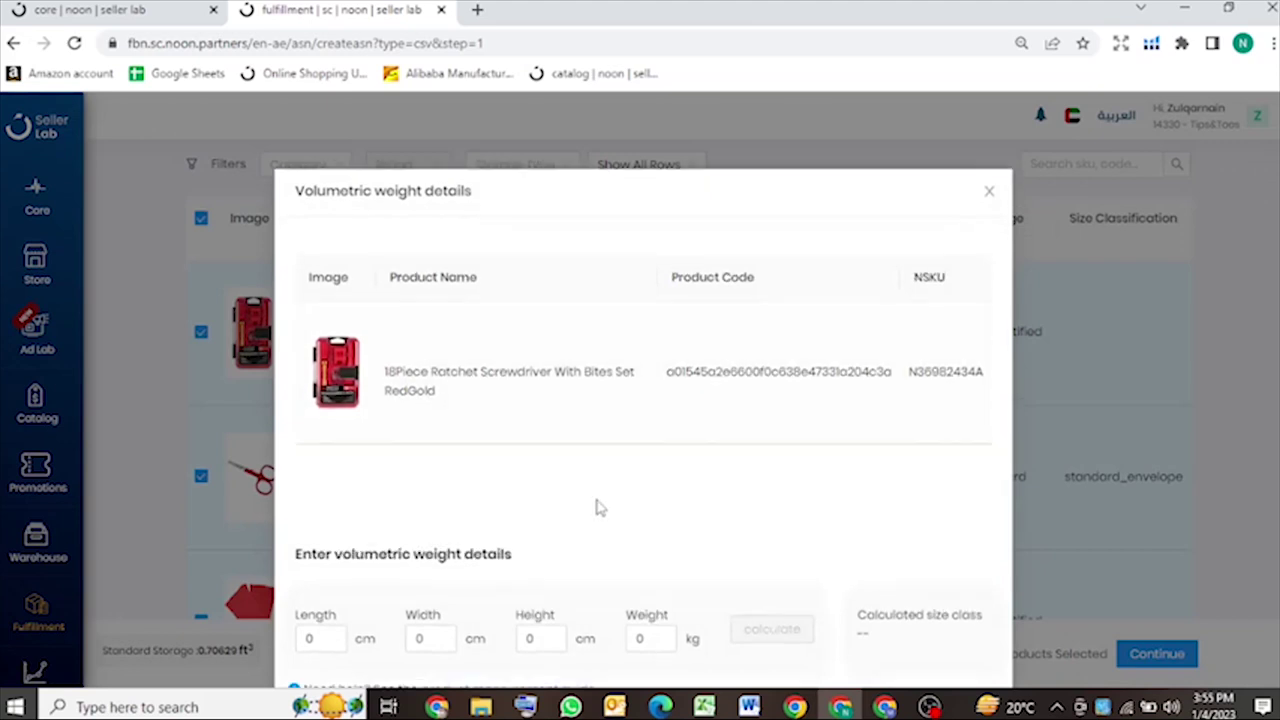
scroll(596, 508, down, 1)
click(312, 540)
text(1)
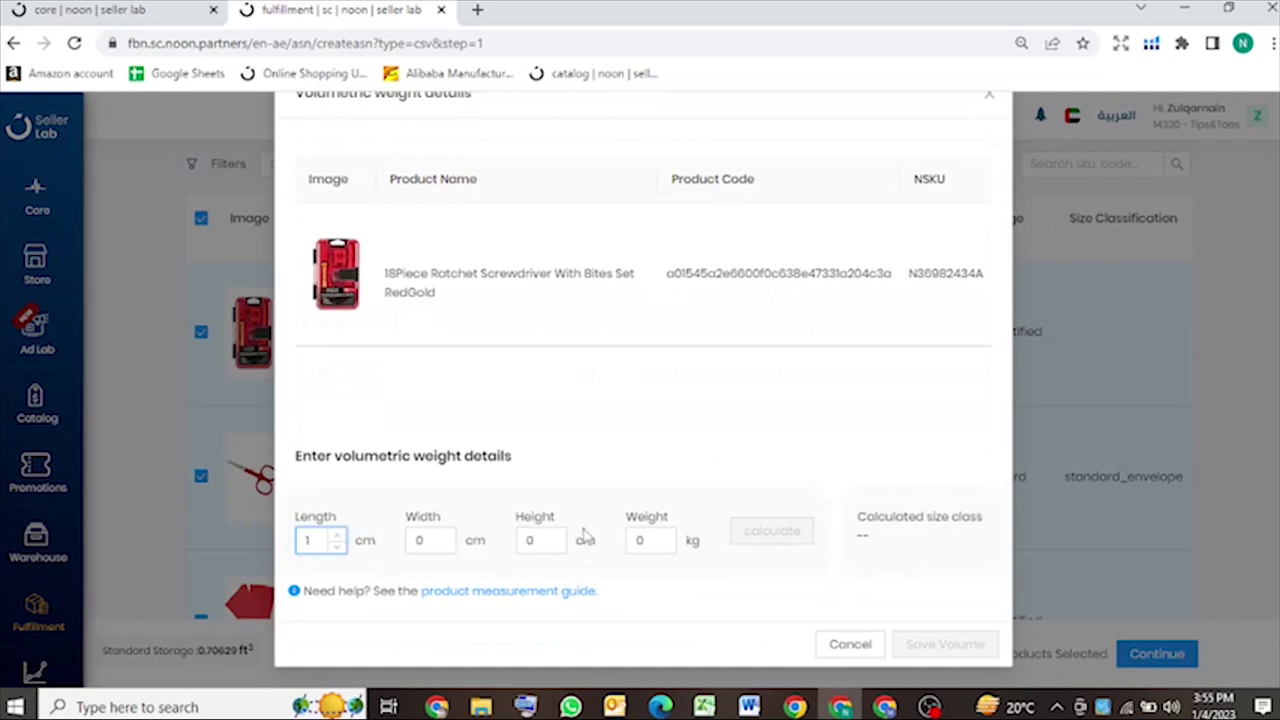
text(8)
key(Tab)
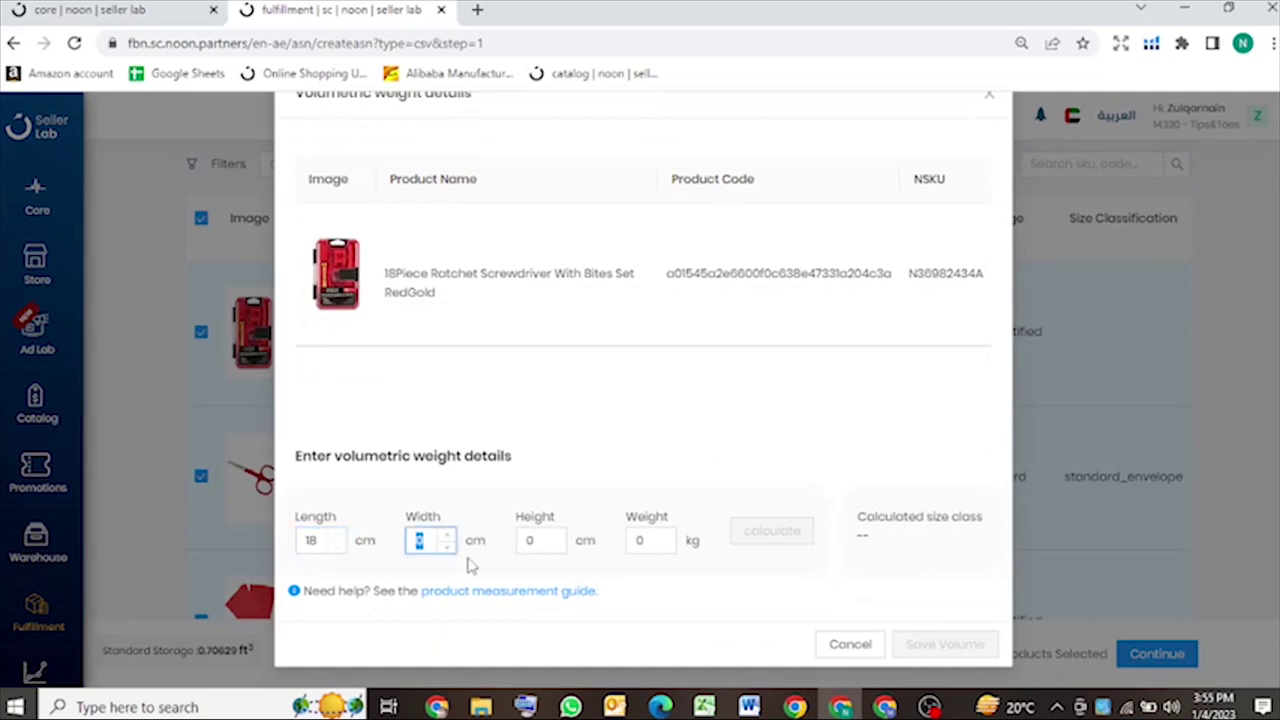
text(8)
key(Tab)
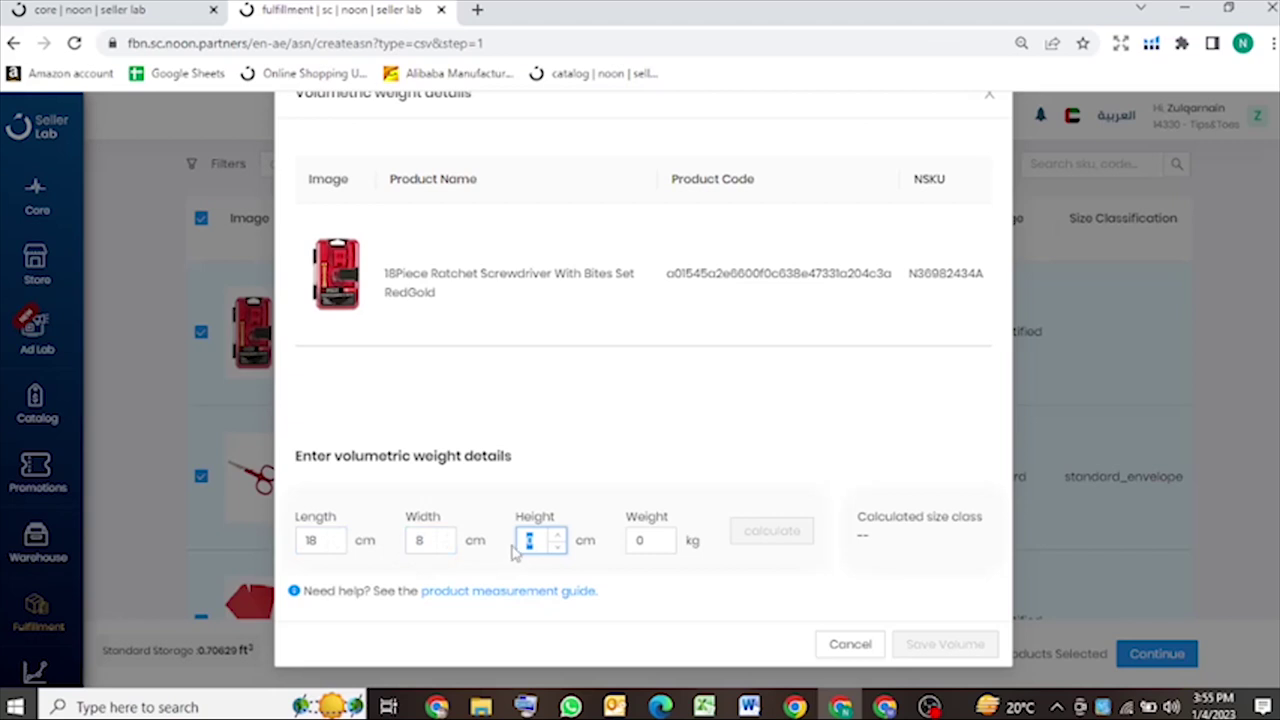
text(10)
click(642, 541)
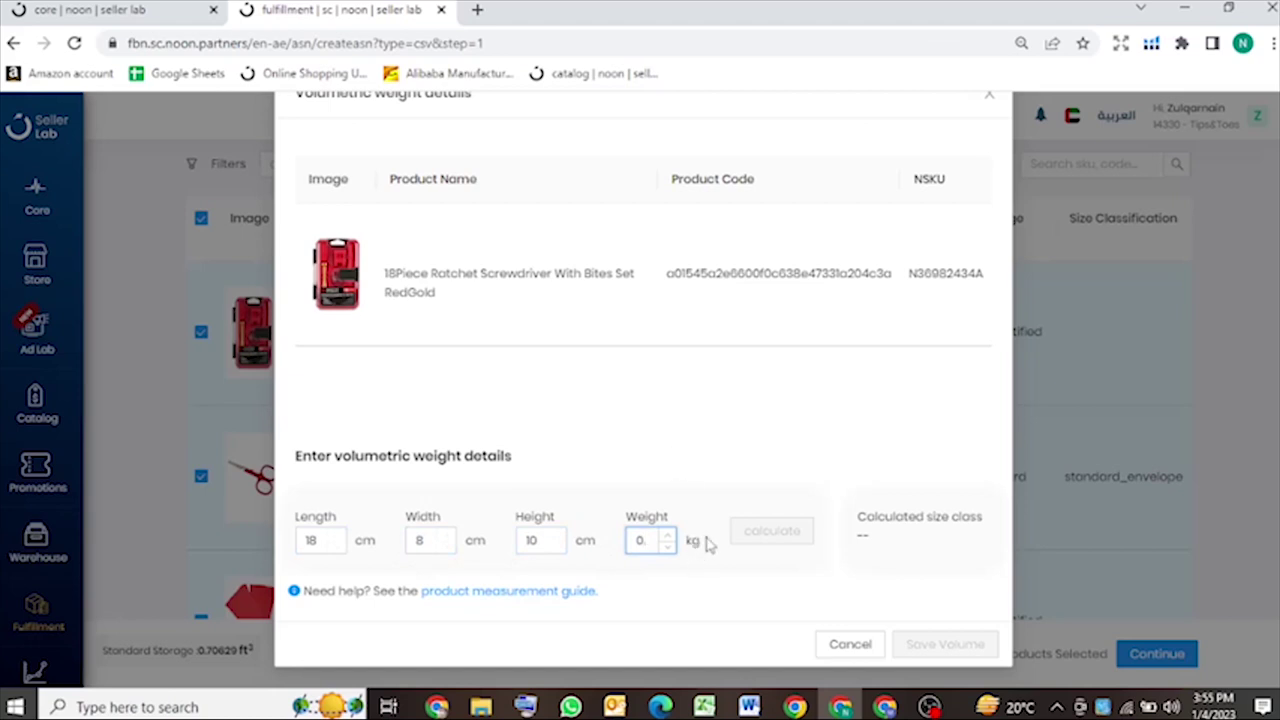
text(.4)
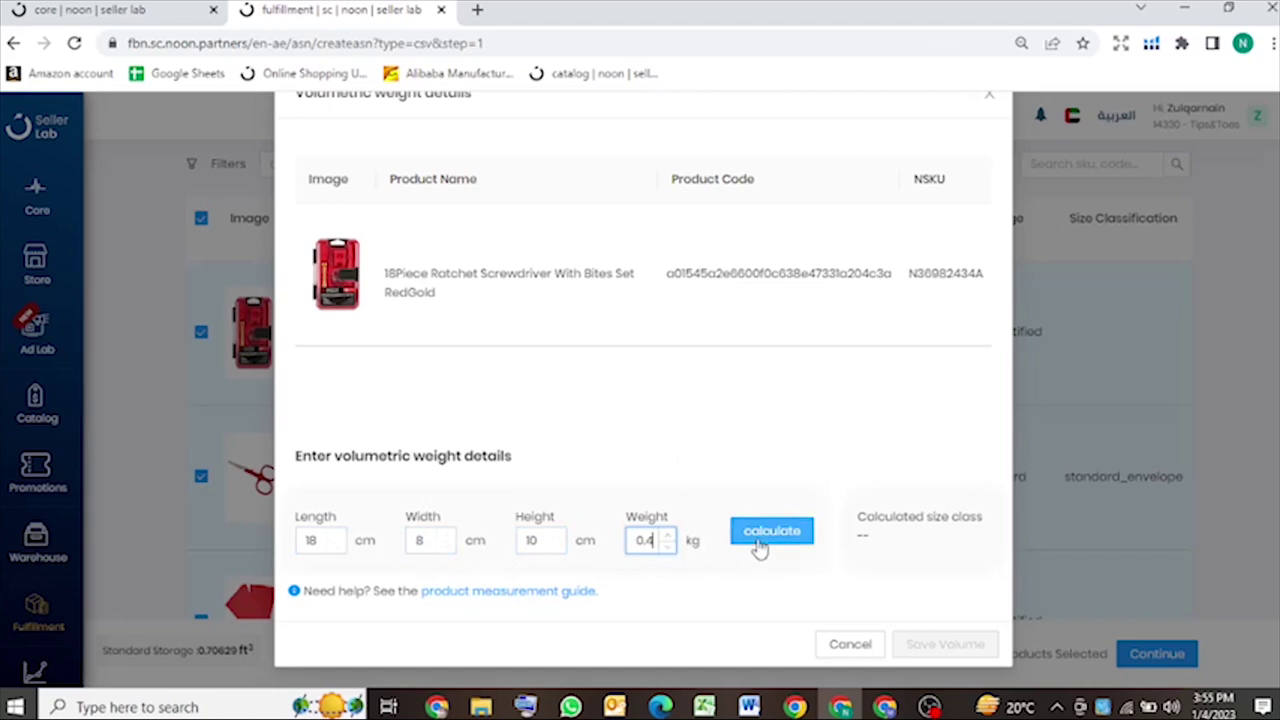
Calculate the screwdriver set's size class and save its volume.
click(760, 540)
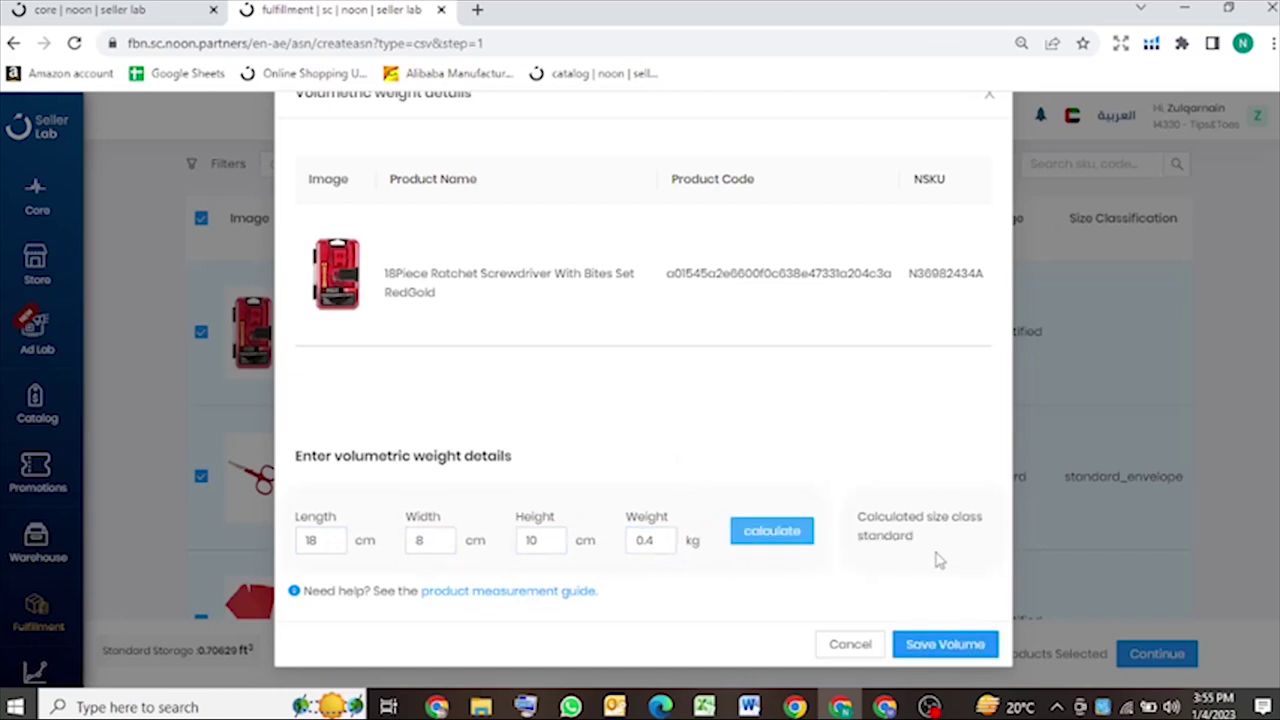
drag(918, 546, 840, 545)
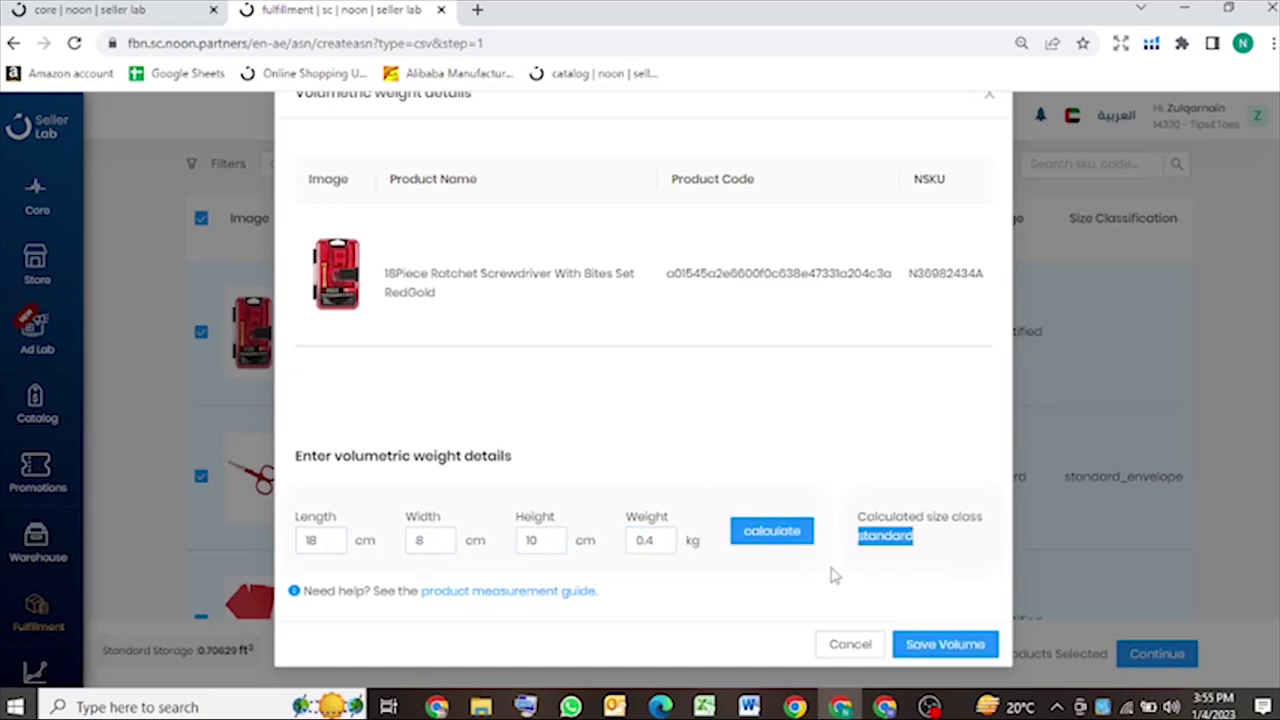
click(833, 576)
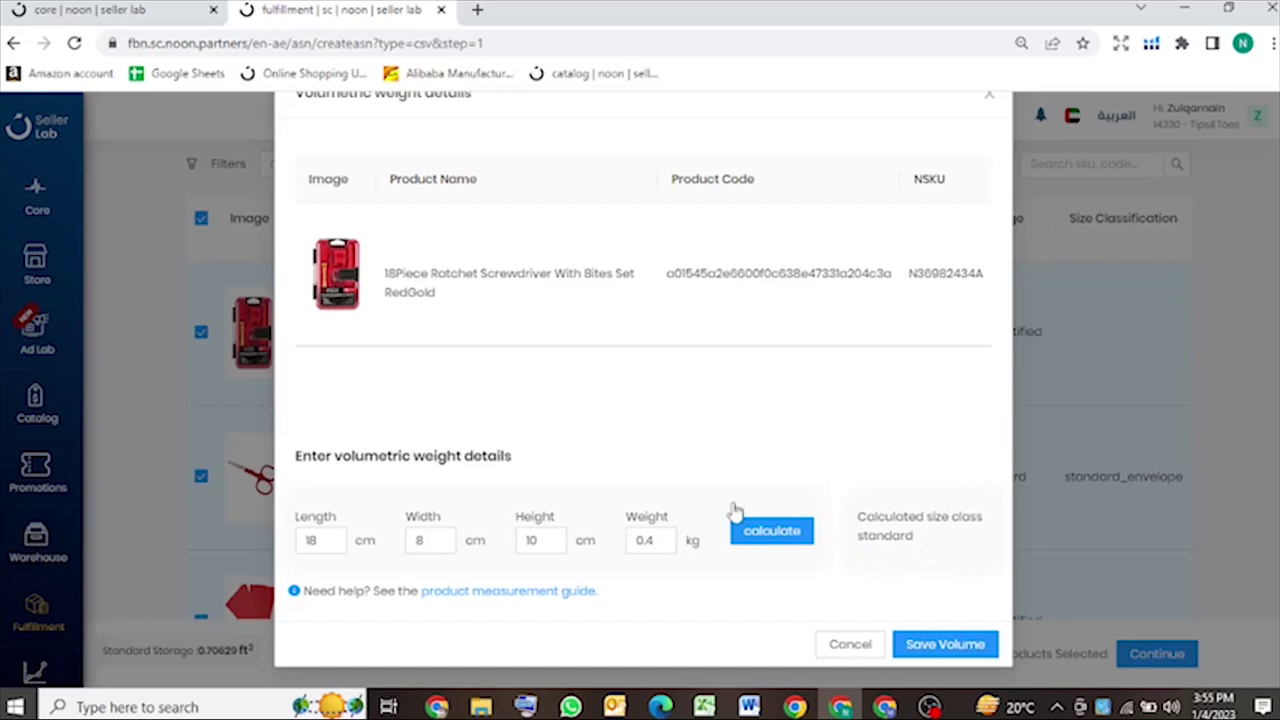
click(928, 648)
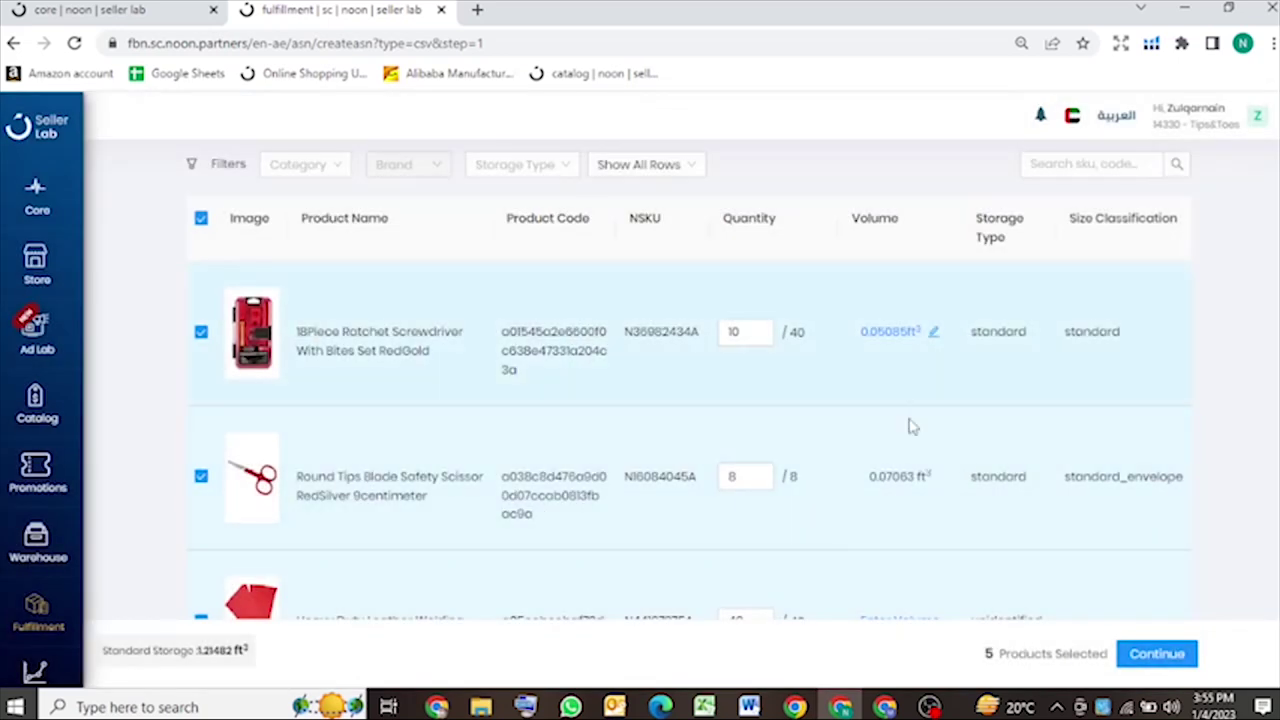
scroll(910, 427, down, 2)
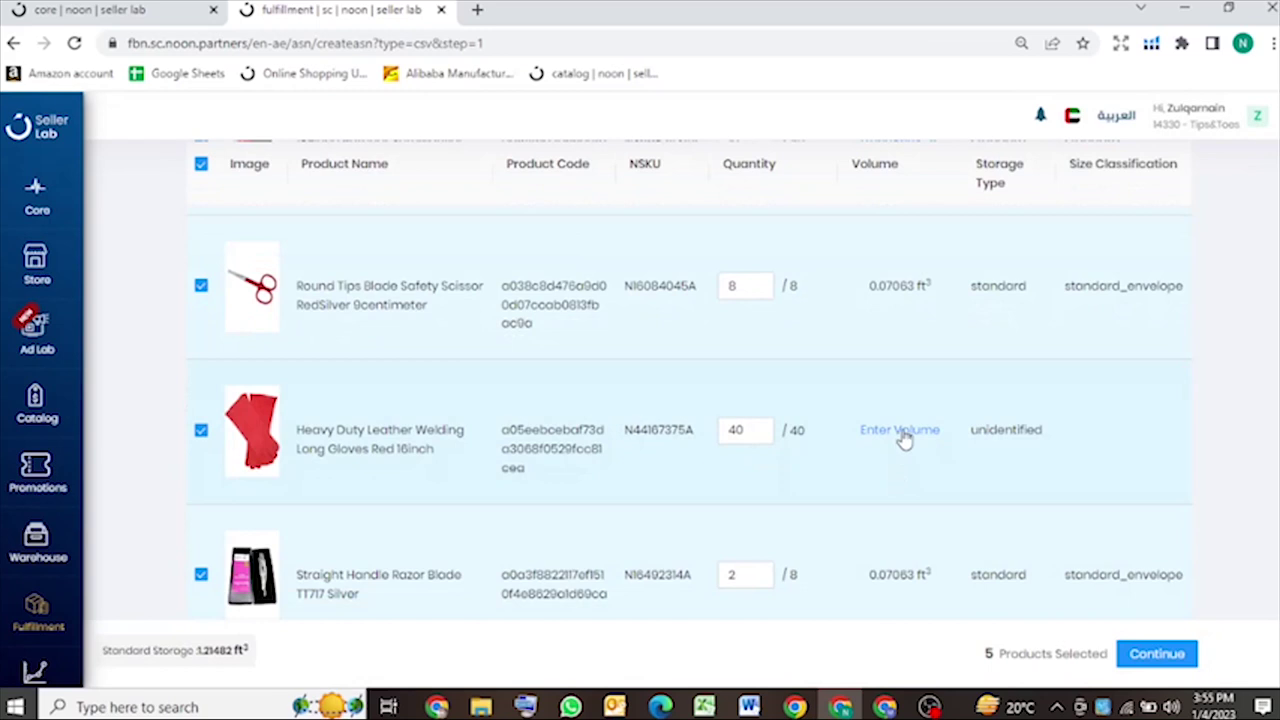
click(900, 430)
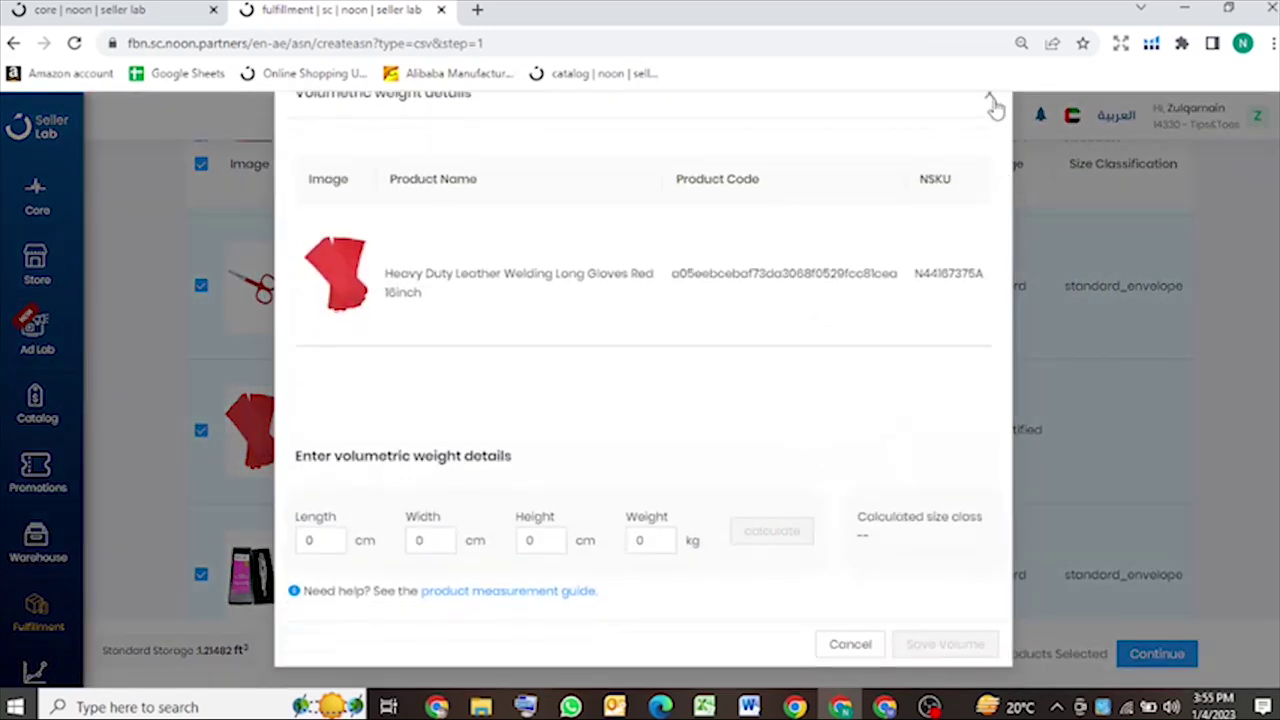
click(1043, 333)
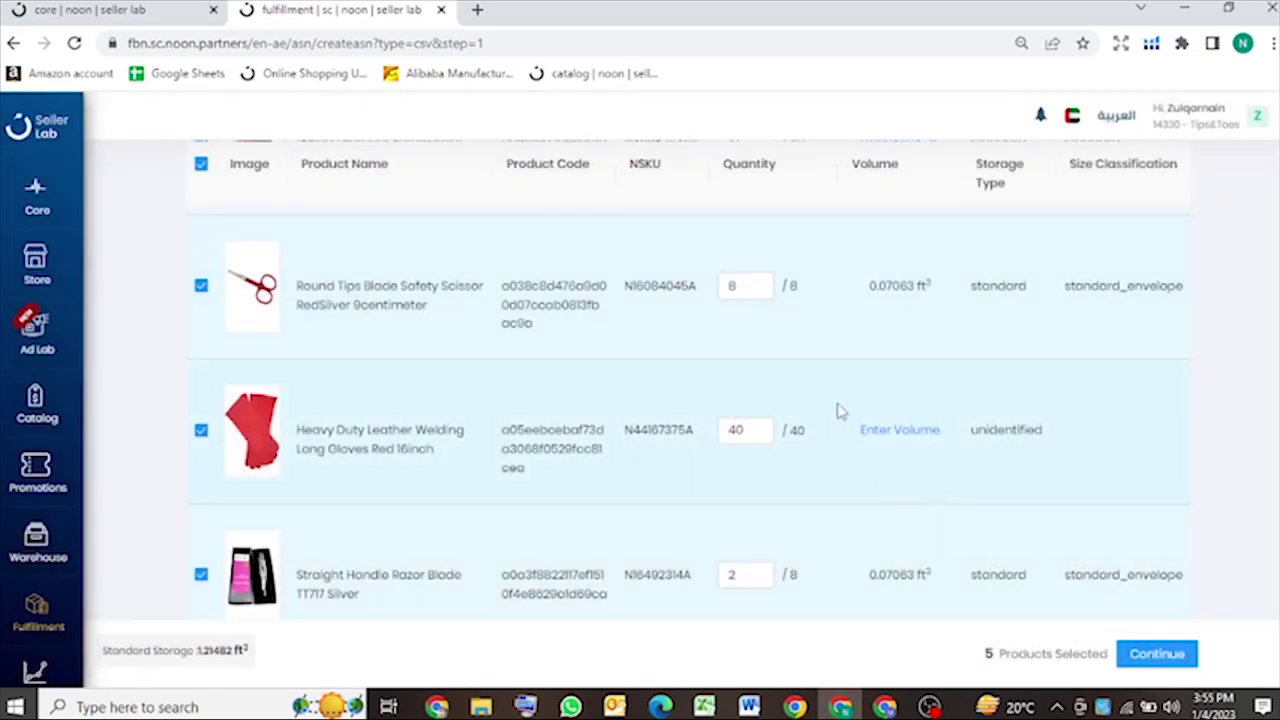
Try to continue the ASN with all five products selected.
click(1143, 654)
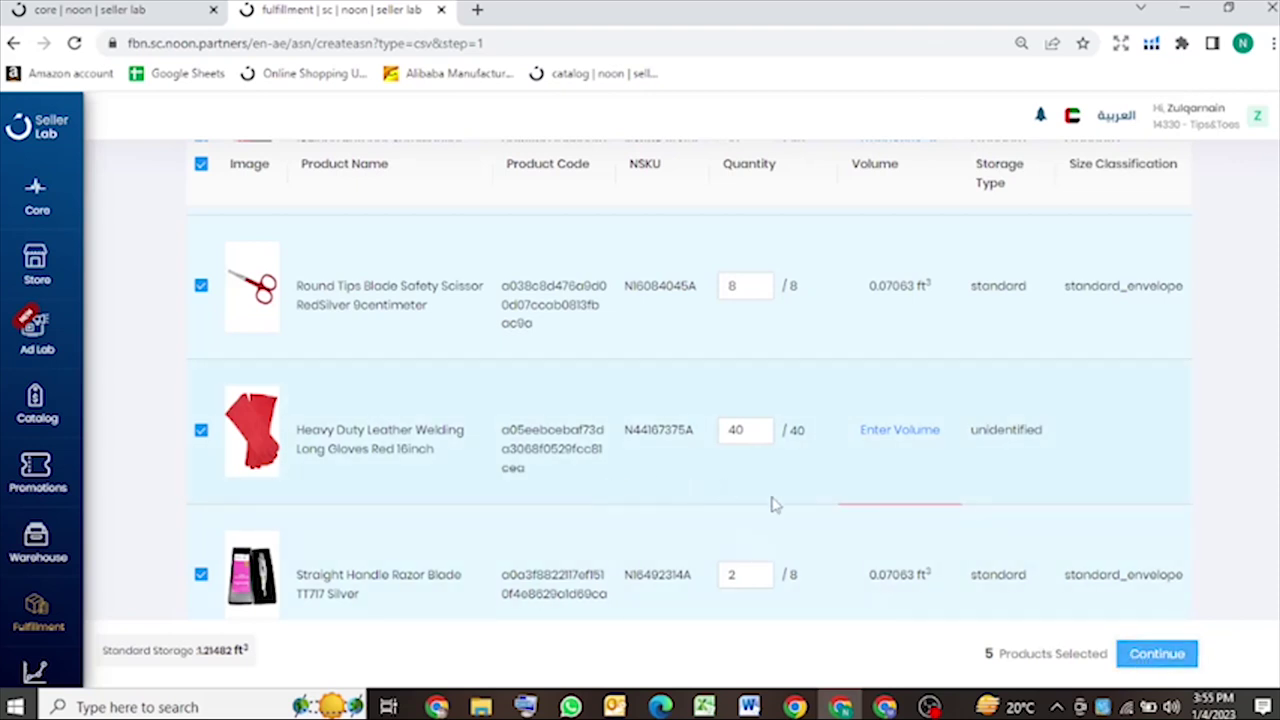
click(1170, 656)
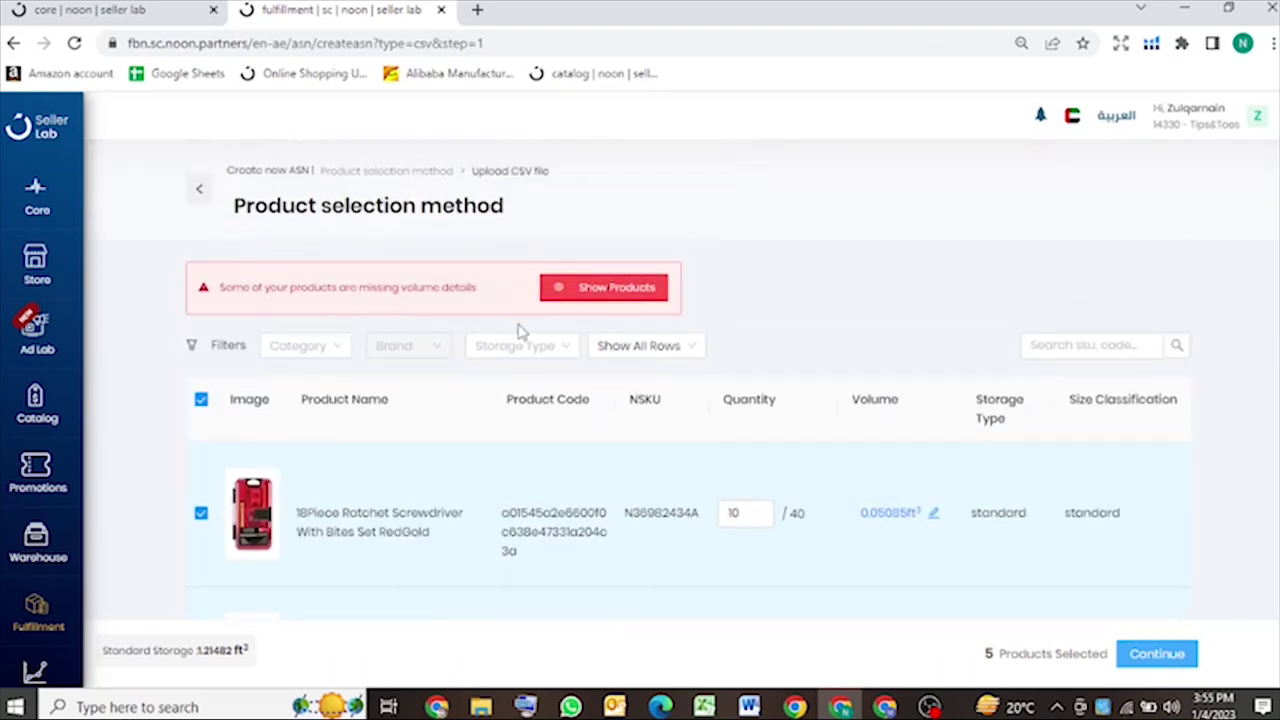
Give the Heavy Duty Leather Welding Gloves a 10 × 5 × 3 cm size and 0.4 kg weight, calculate the size class and save the volume.
scroll(897, 597, down, 3)
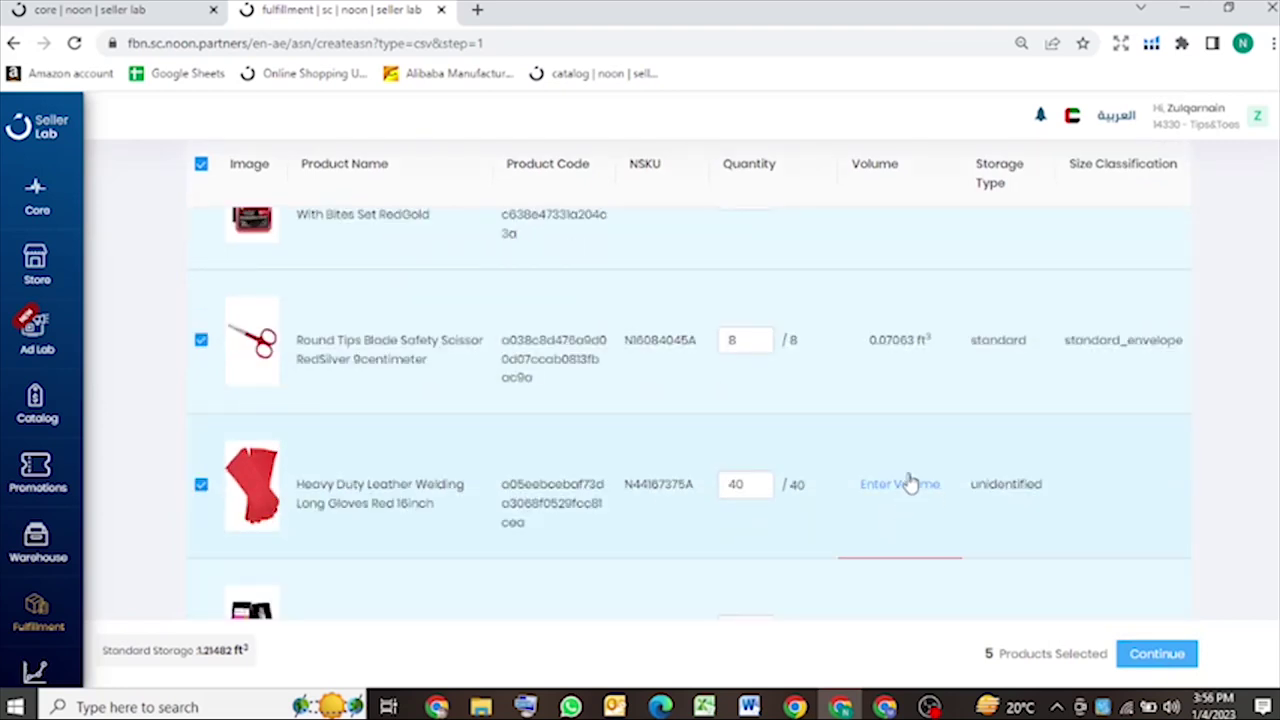
click(908, 484)
scroll(766, 486, down, 1)
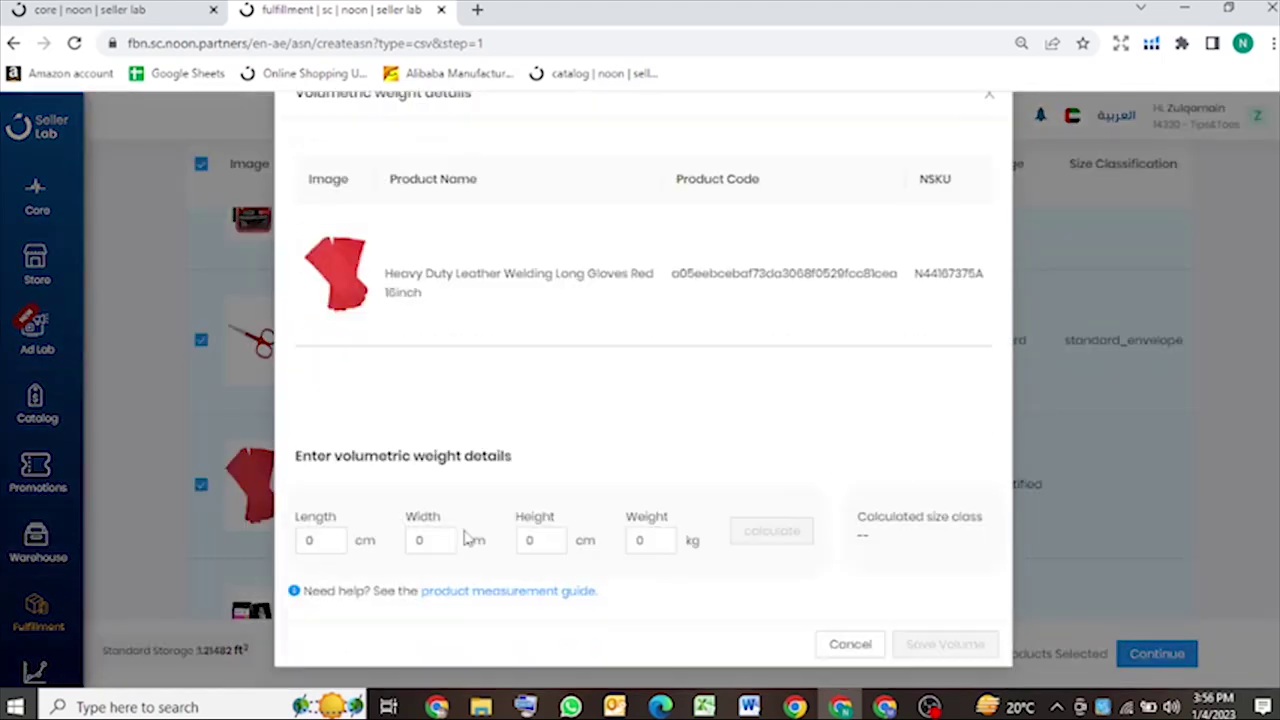
double_click(312, 540)
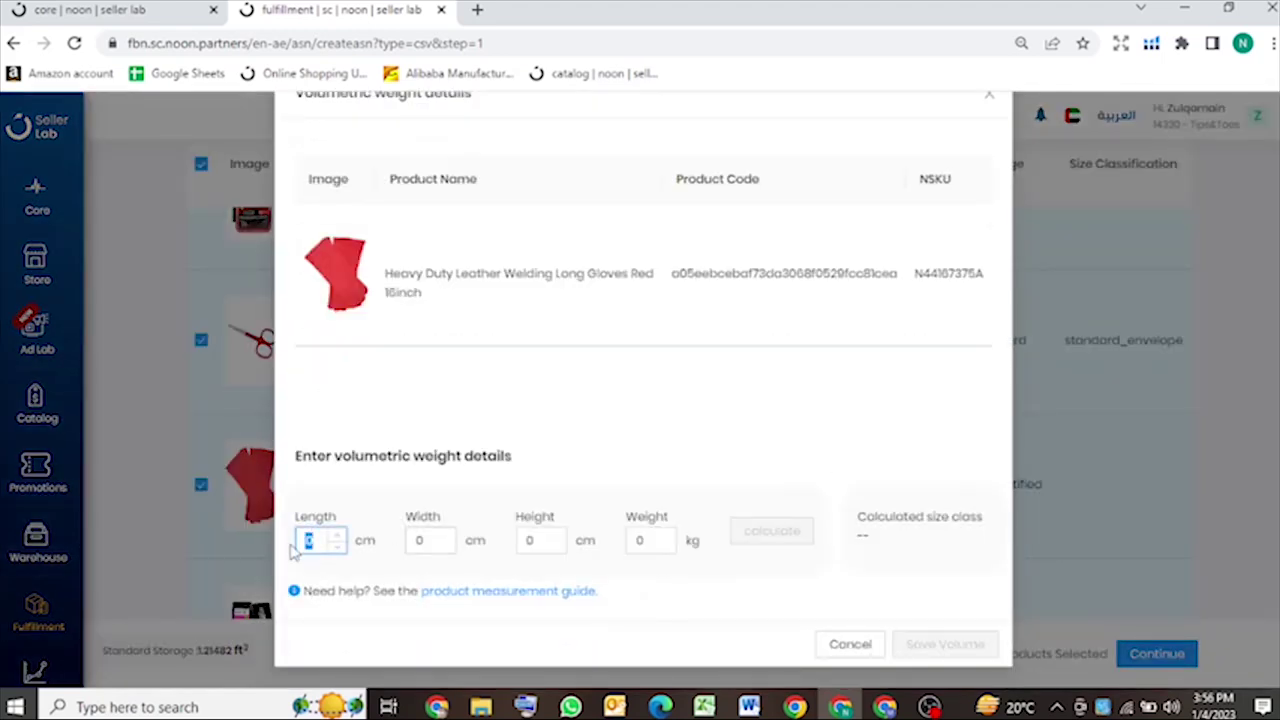
text(10)
double_click(426, 541)
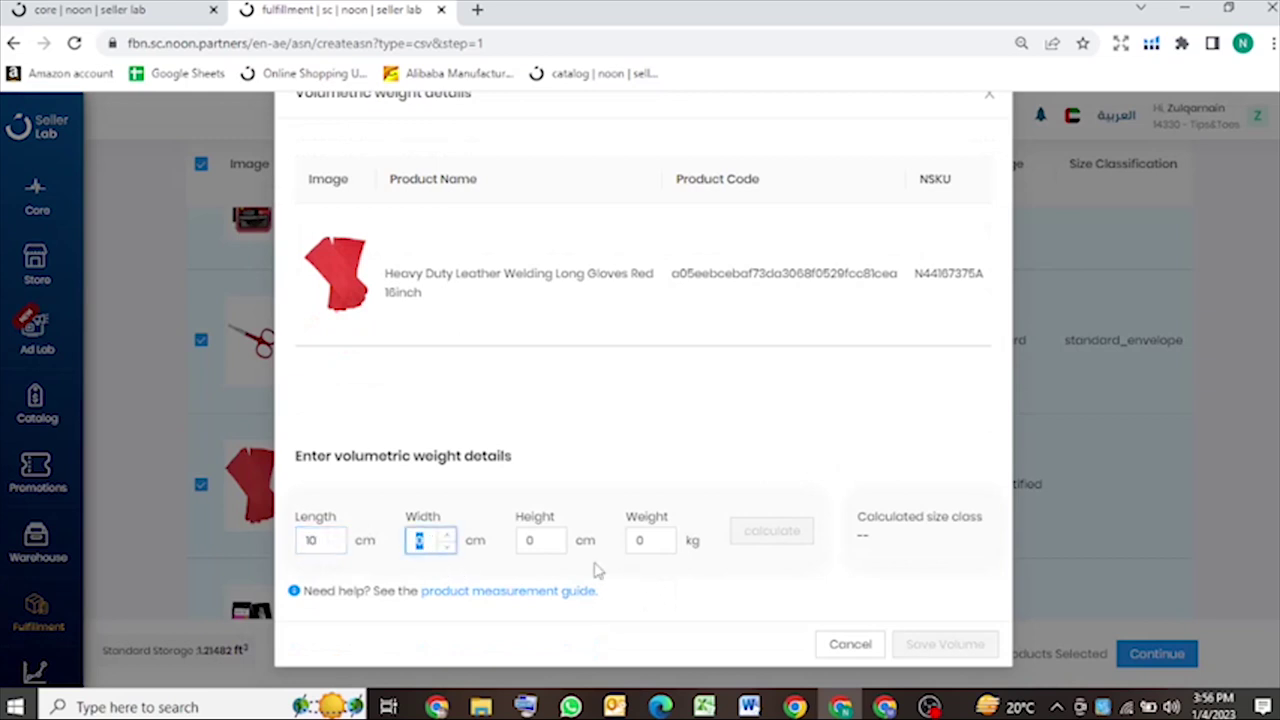
text(5)
double_click(534, 541)
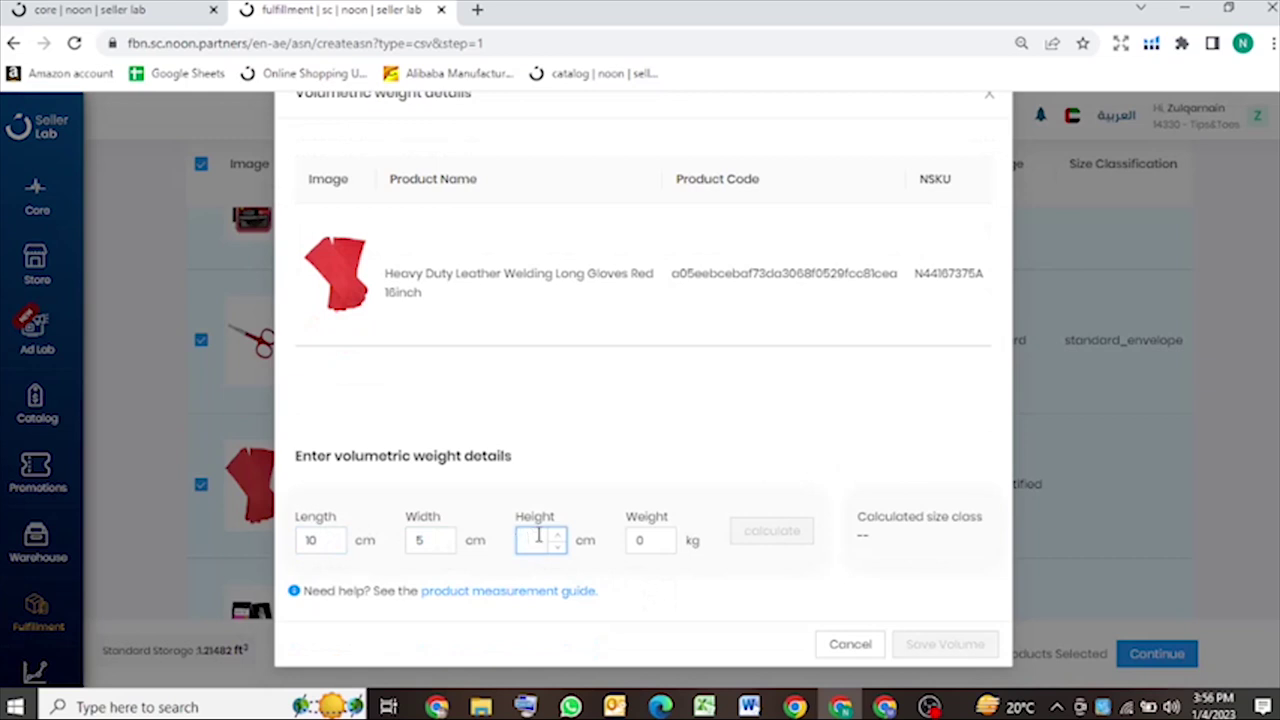
double_click(645, 541)
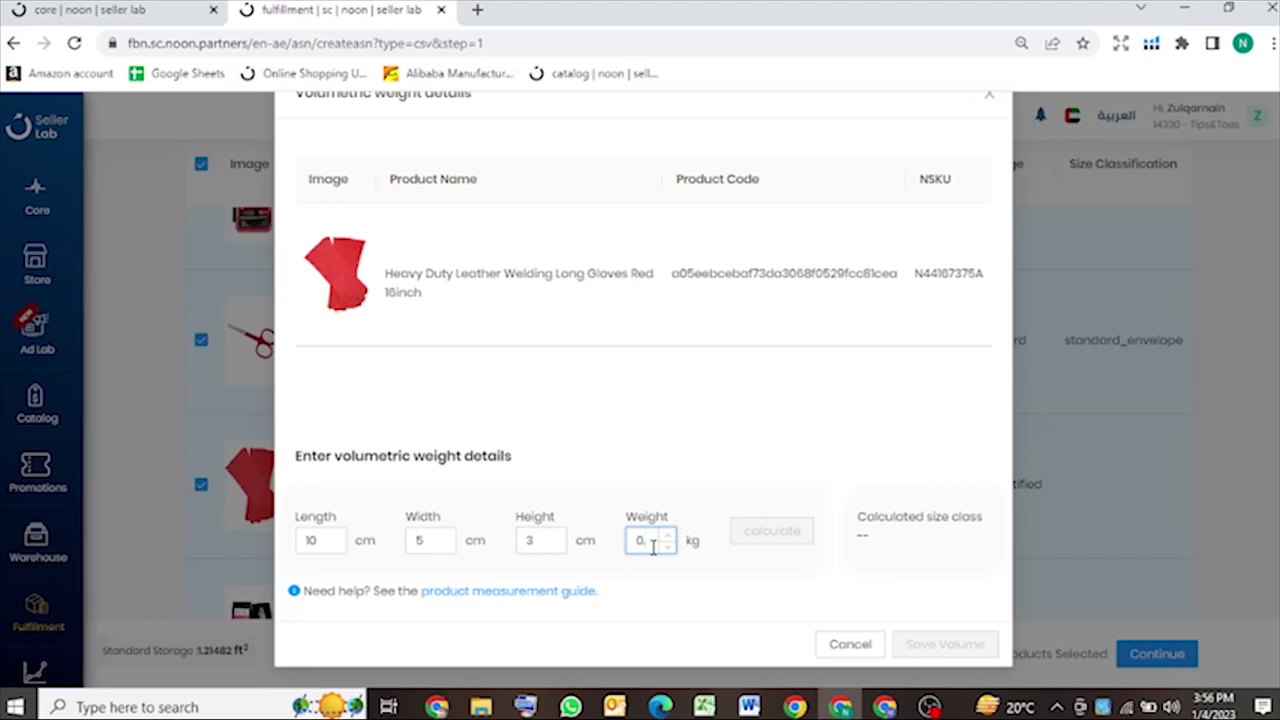
click(806, 540)
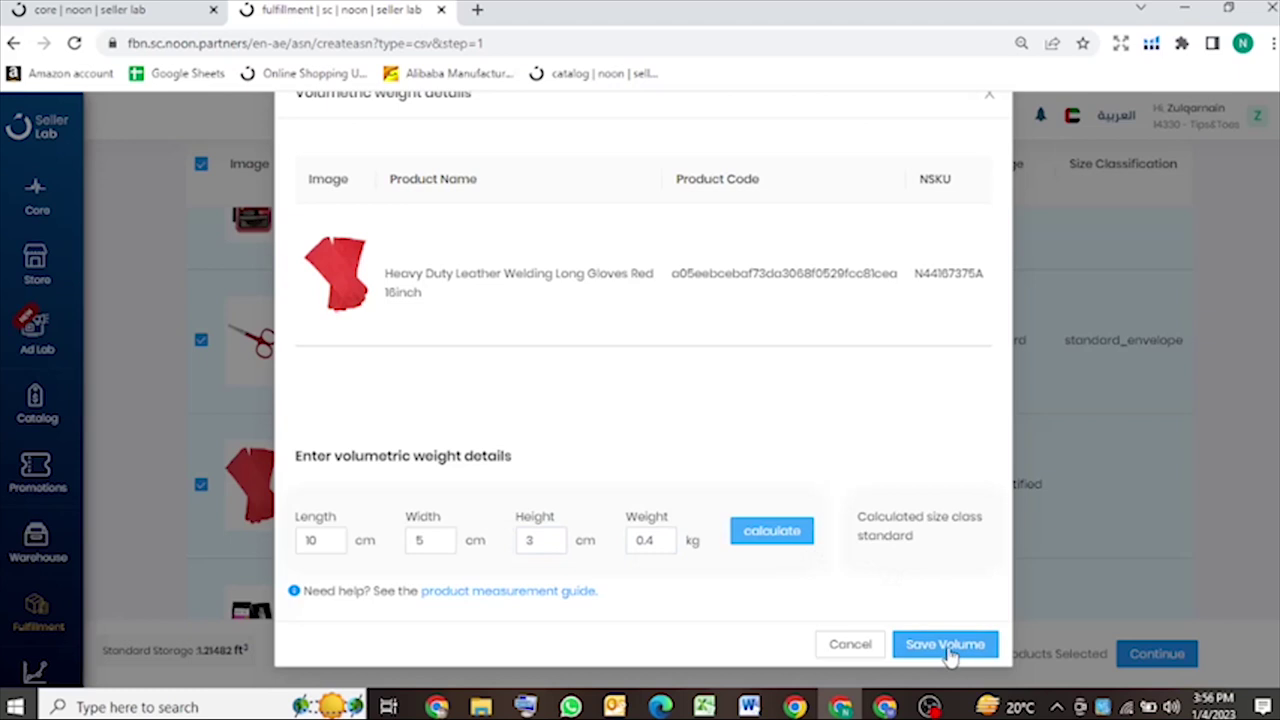
Exclude the Tips Toes nail tip clipper and cutter from the selection and continue to create the ASN with the remaining products.
scroll(737, 523, down, 3)
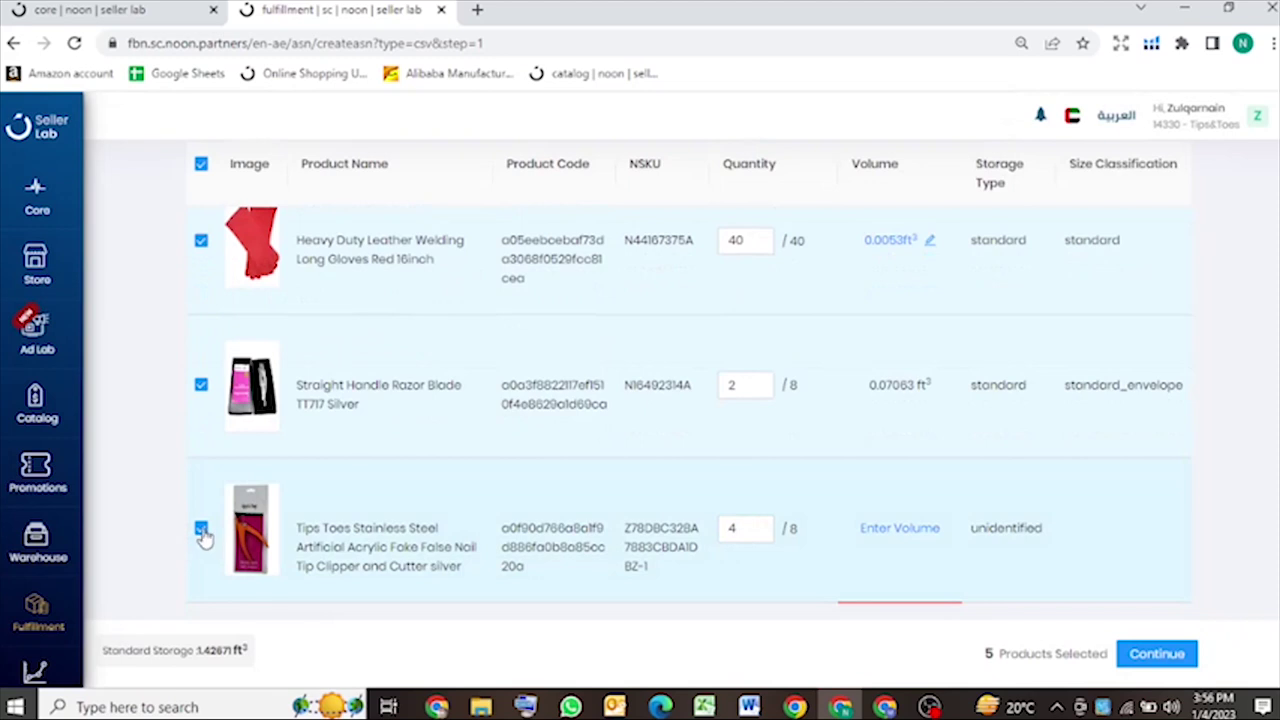
click(201, 529)
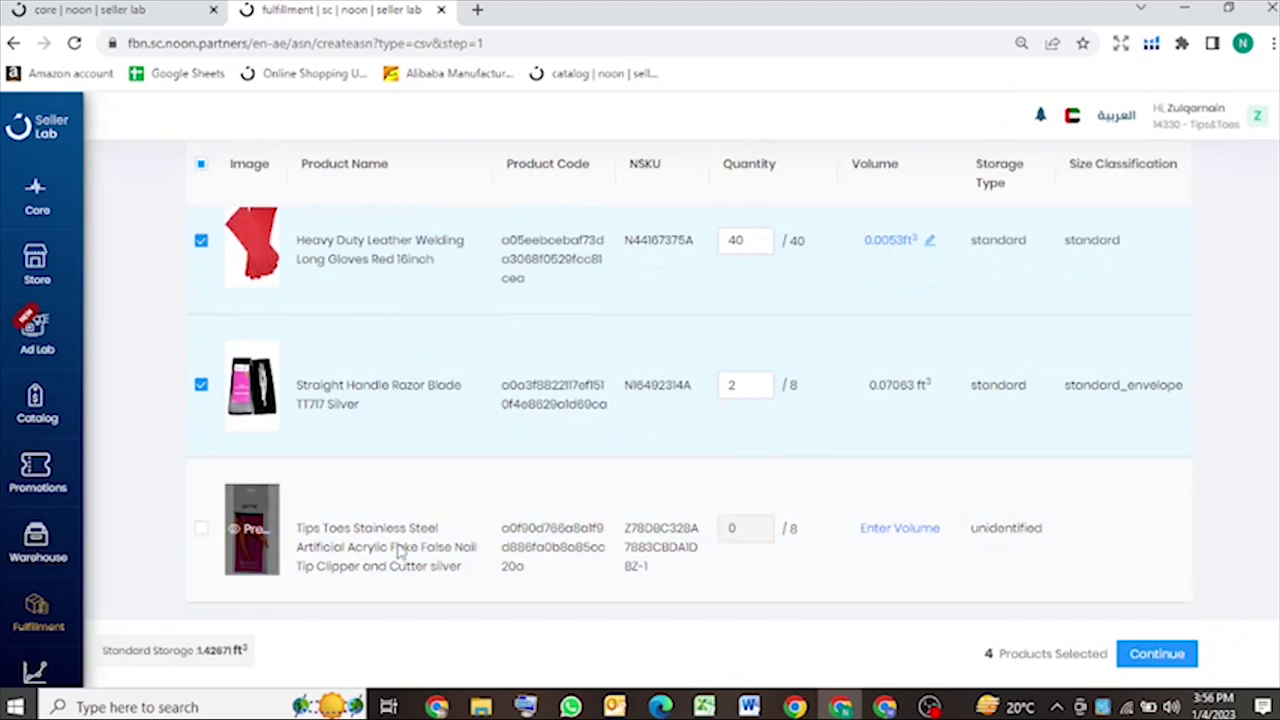
click(1166, 667)
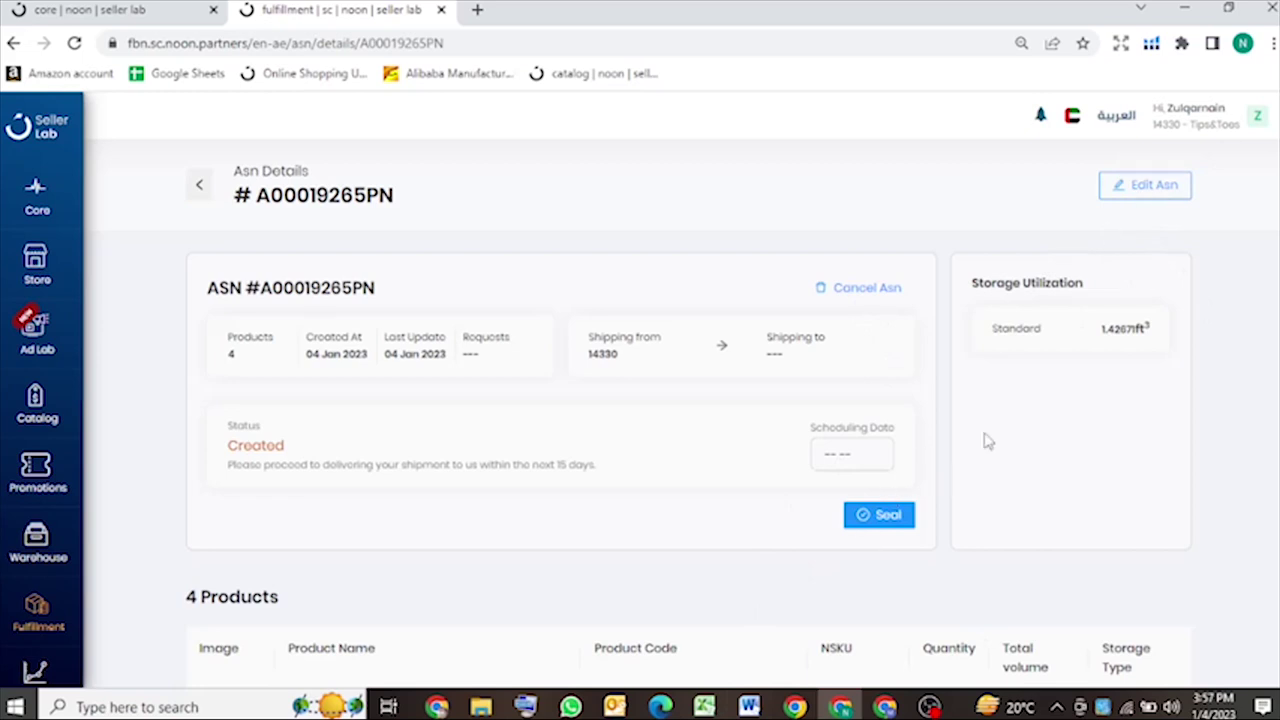
Edit the ASN to exclude the Heavy Duty Leather Welding Long Gloves and continue with the remaining three products.
click(1142, 196)
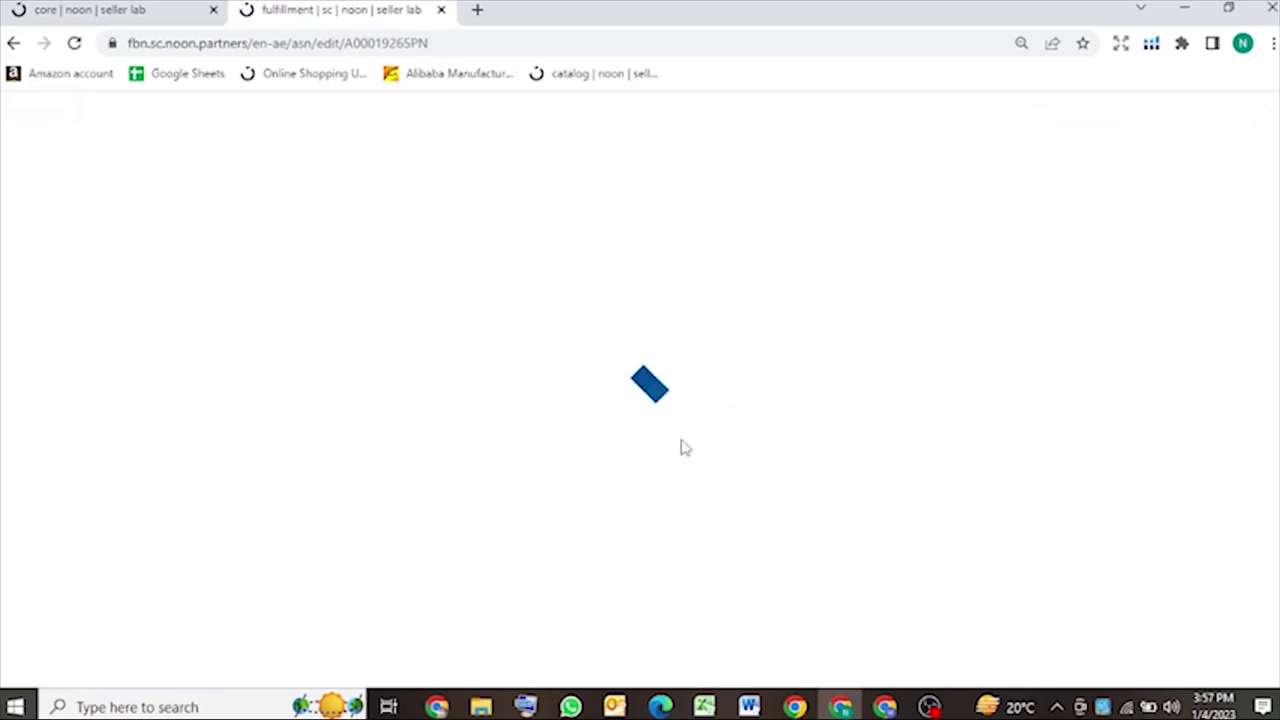
scroll(600, 514, down, 2)
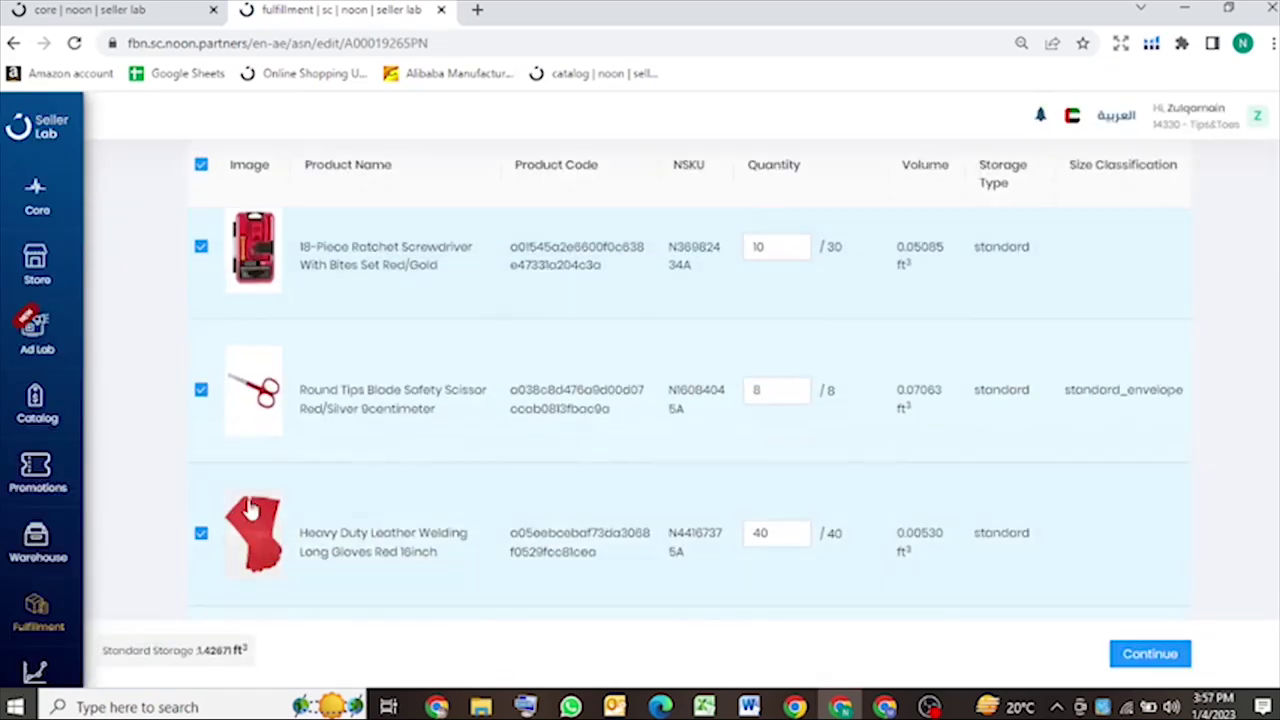
scroll(228, 413, down, 2)
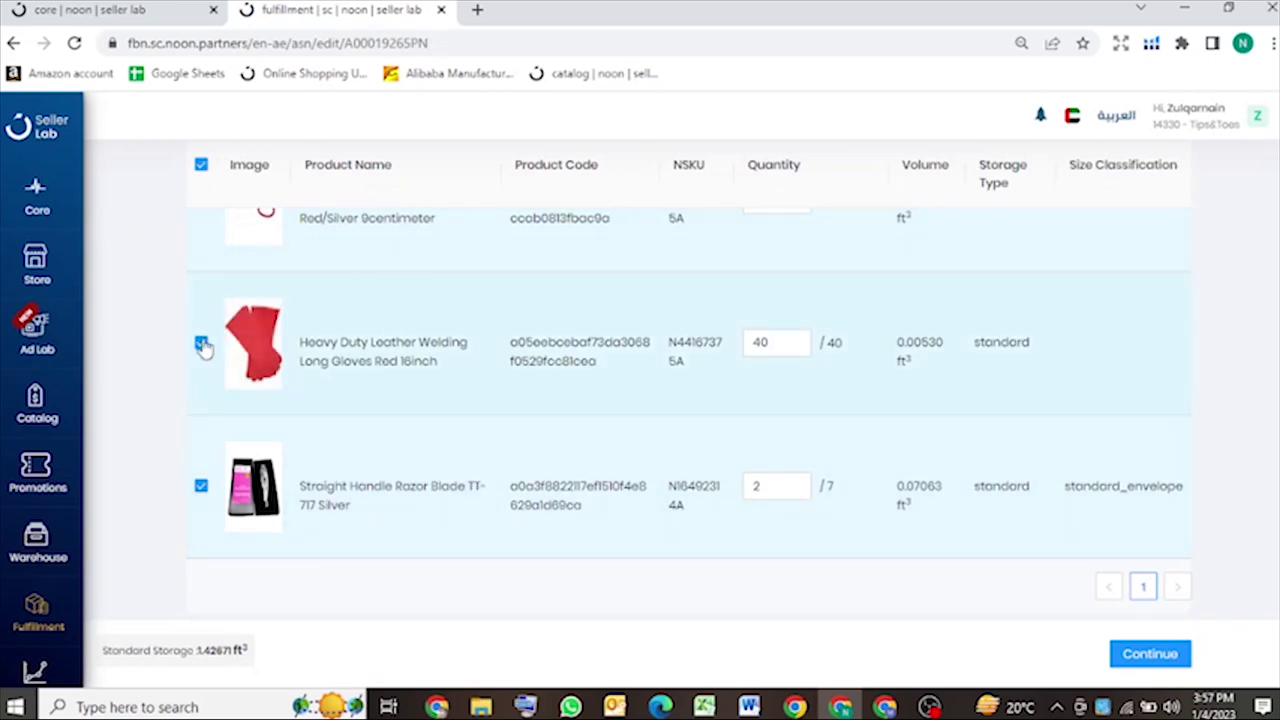
click(383, 375)
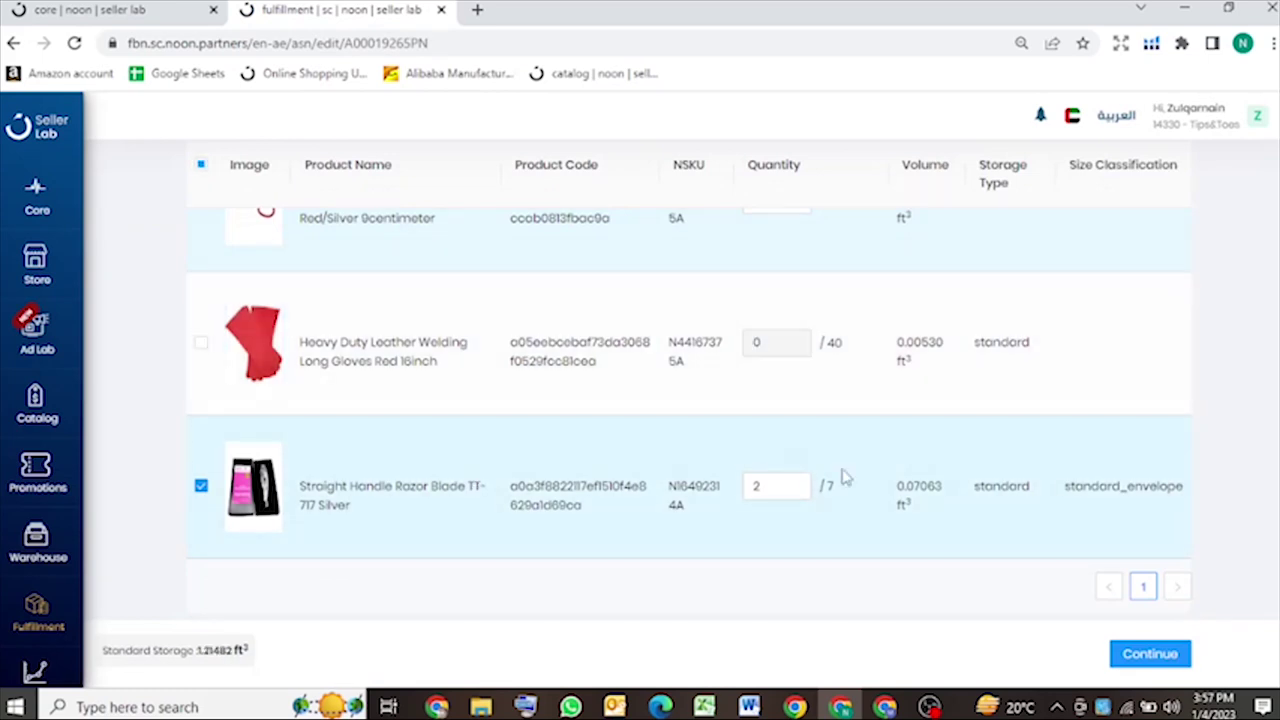
click(1130, 656)
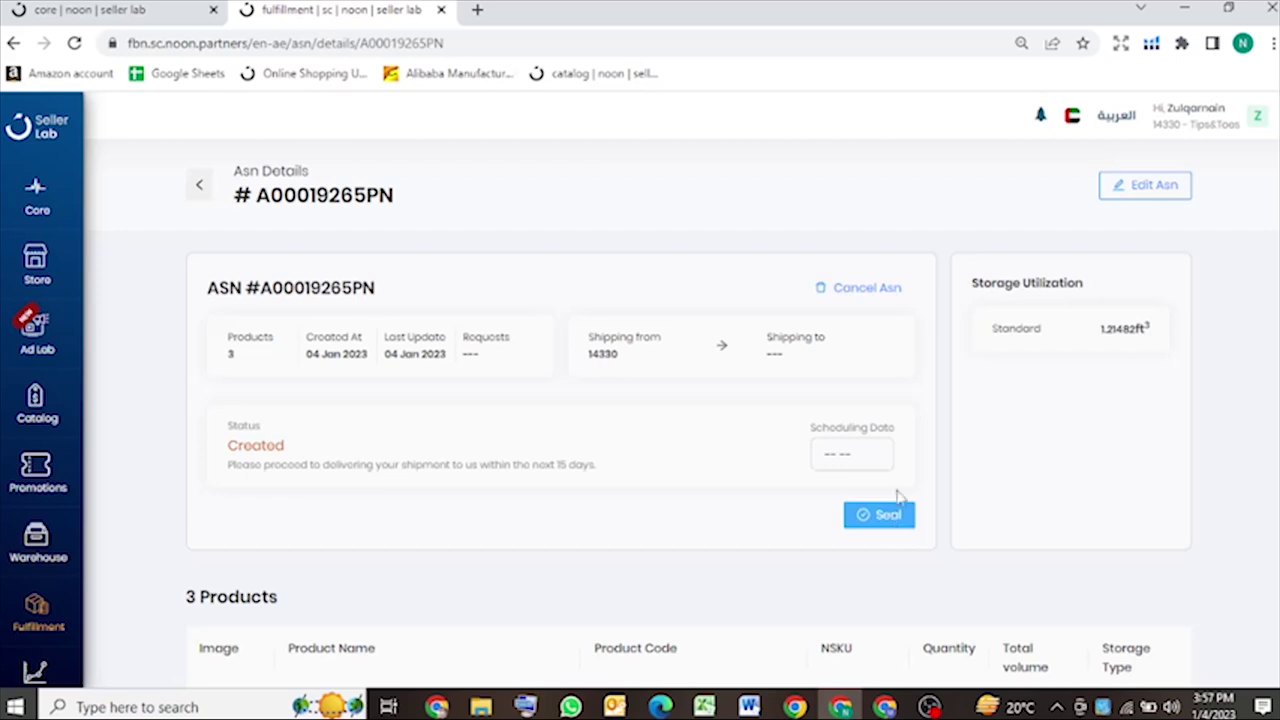
Cancel the newly created ASN and confirm the cancellation.
click(847, 290)
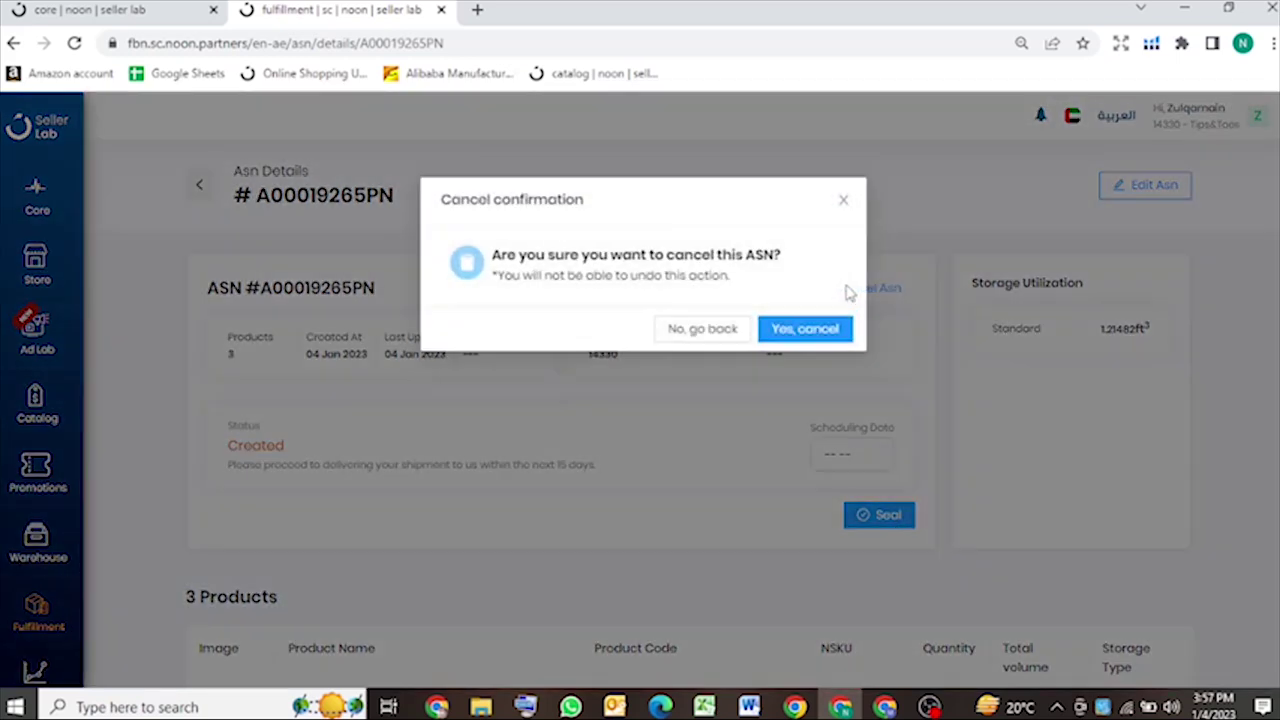
click(775, 331)
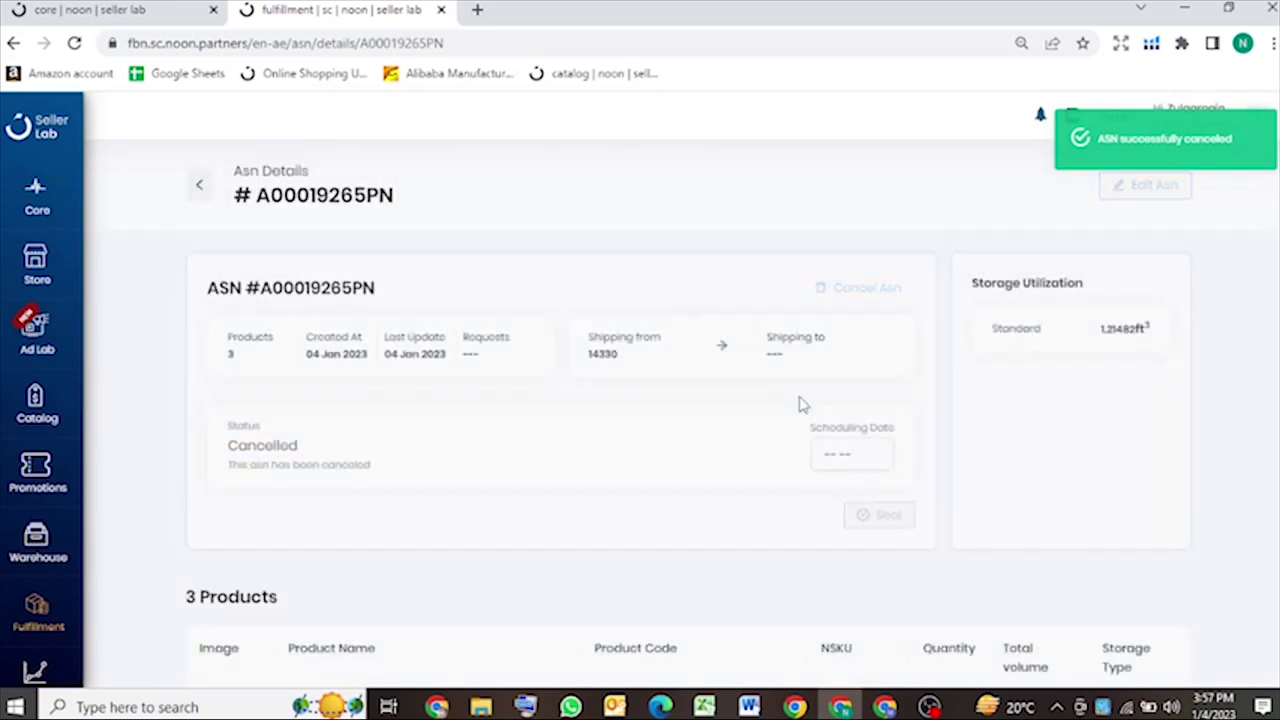
scroll(820, 472, down, 2)
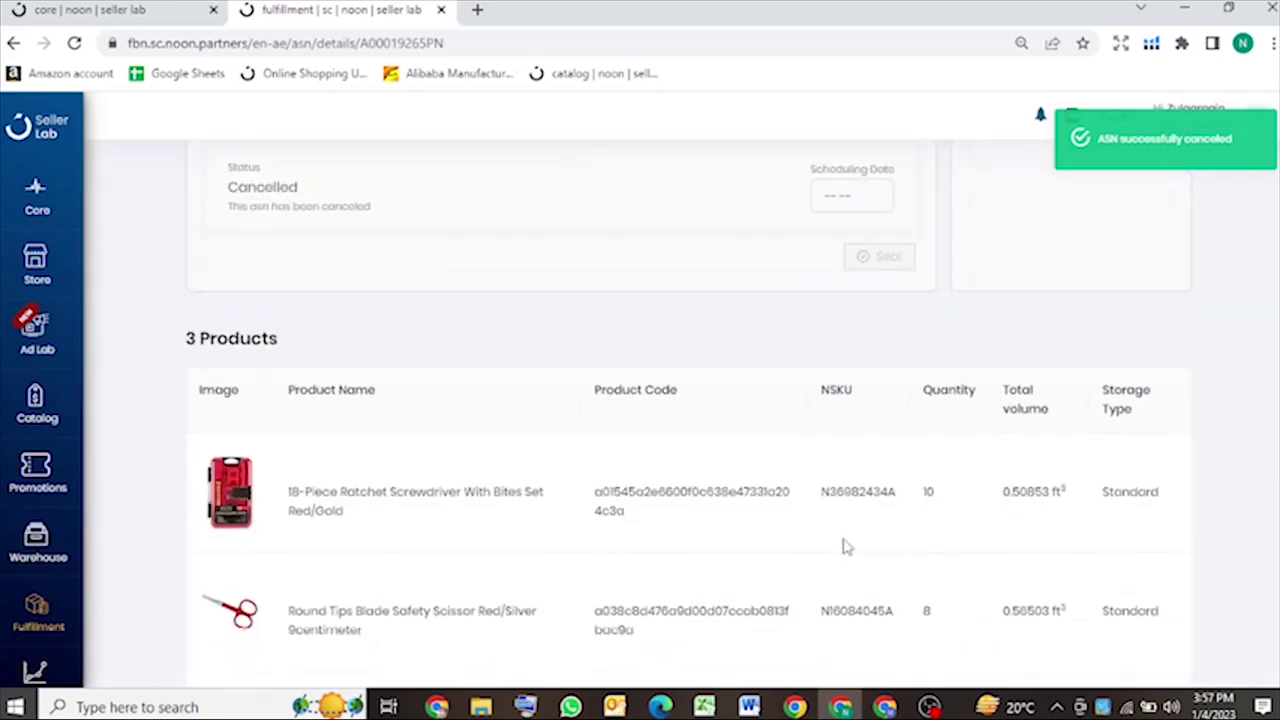
scroll(799, 390, up, 1)
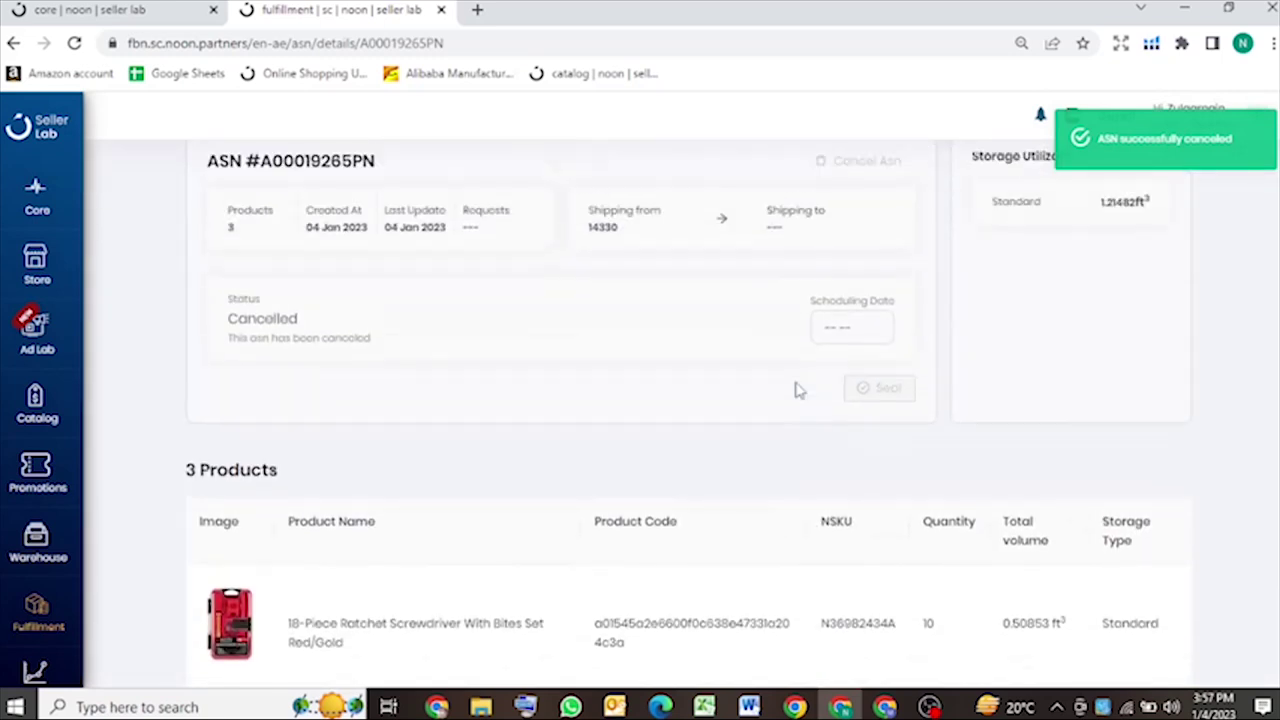
scroll(799, 390, down, 1)
scroll(799, 390, up, 3)
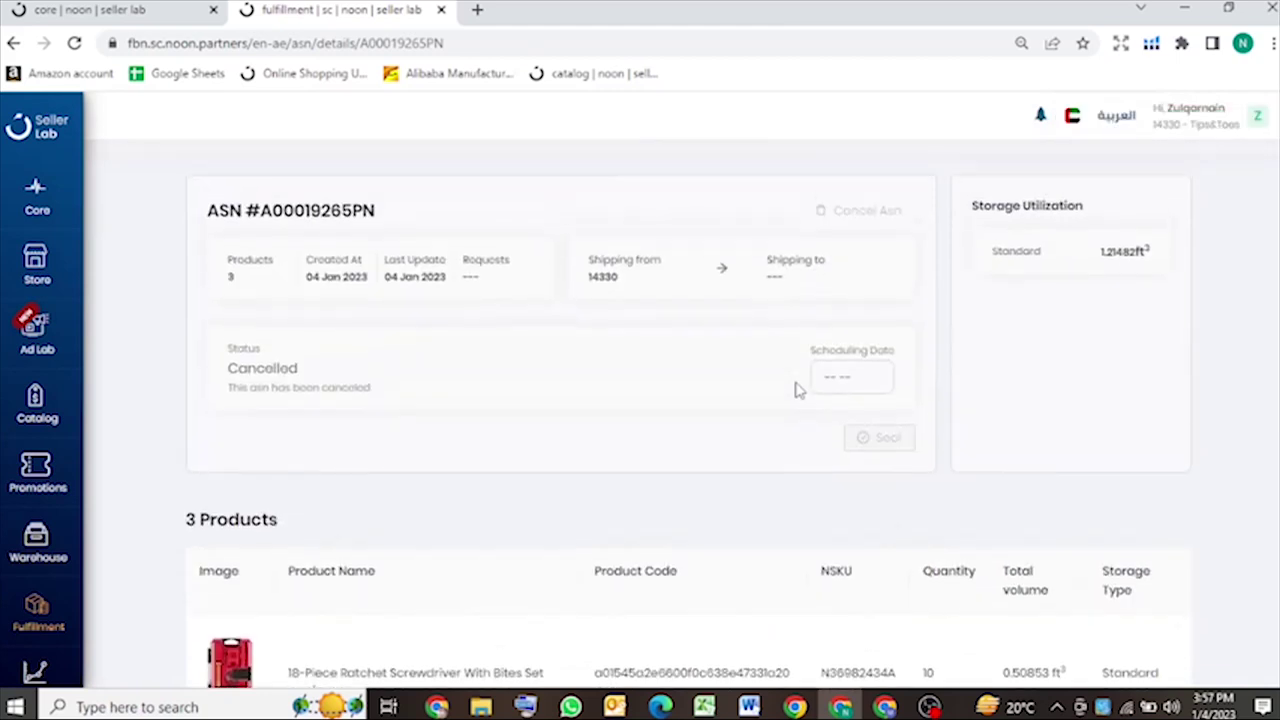
Go back from the cancelled ASN's details to the ASNs & storage overview.
click(12, 45)
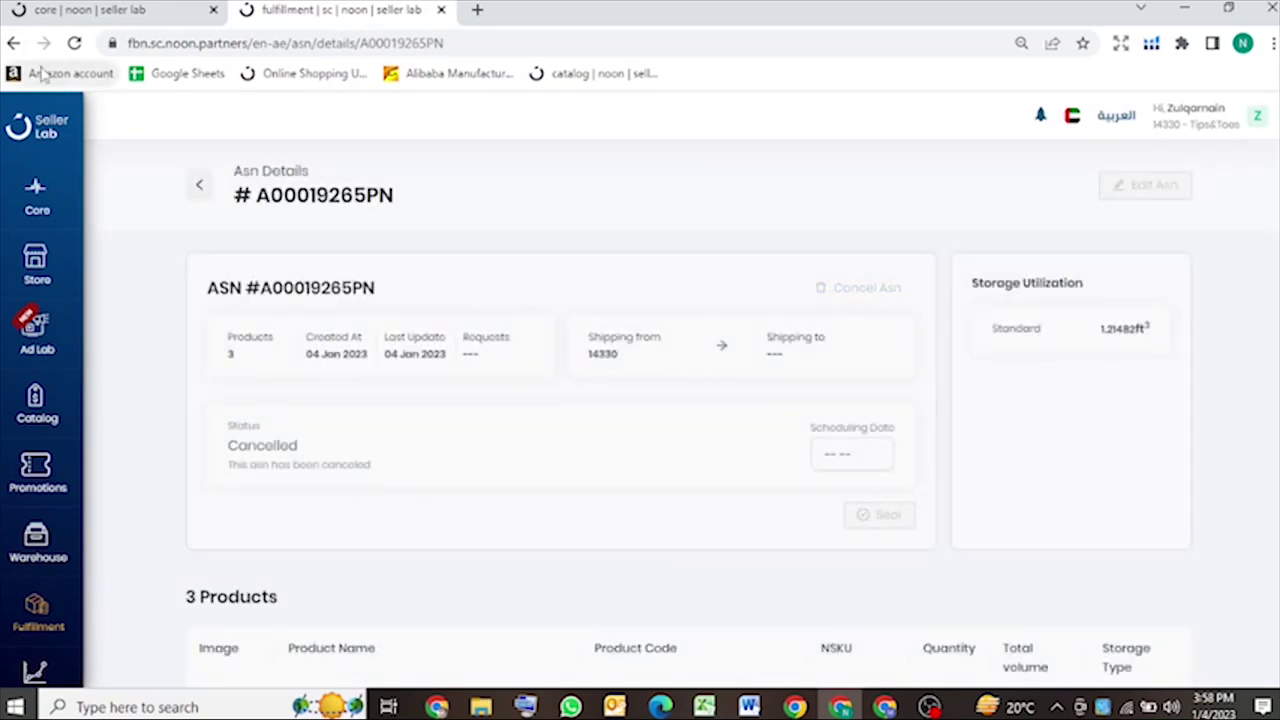
click(13, 43)
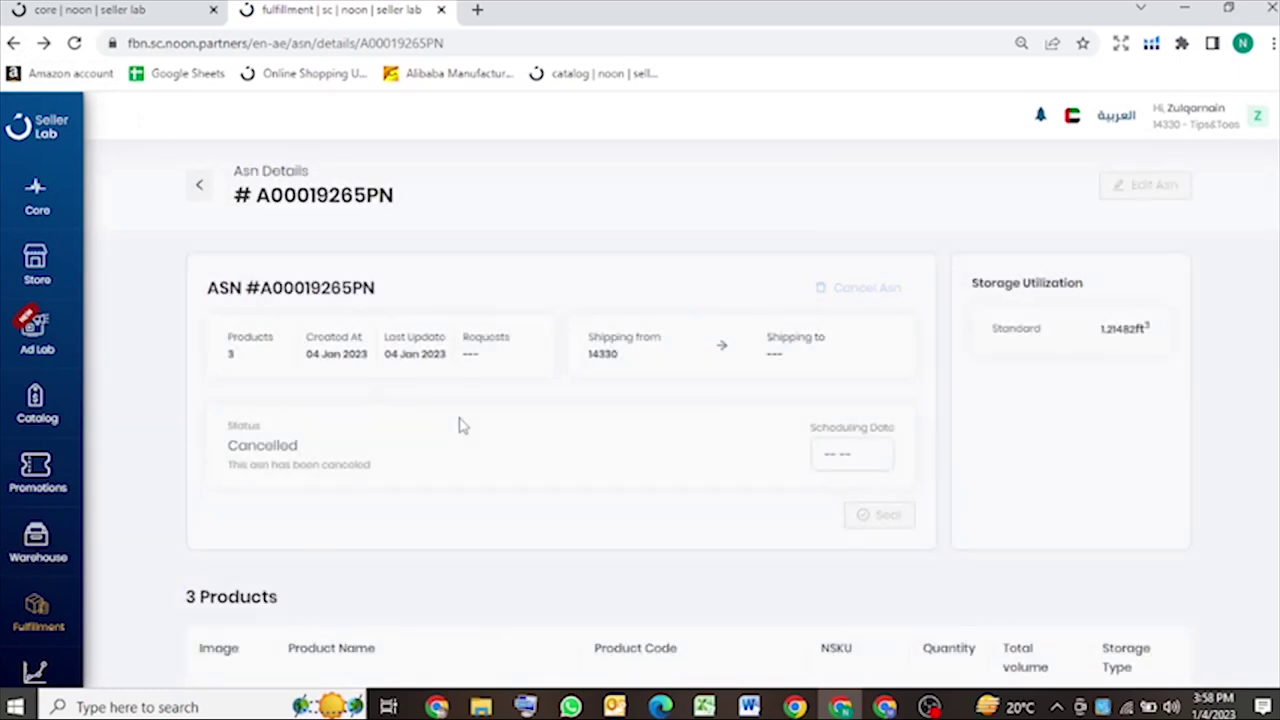
click(13, 43)
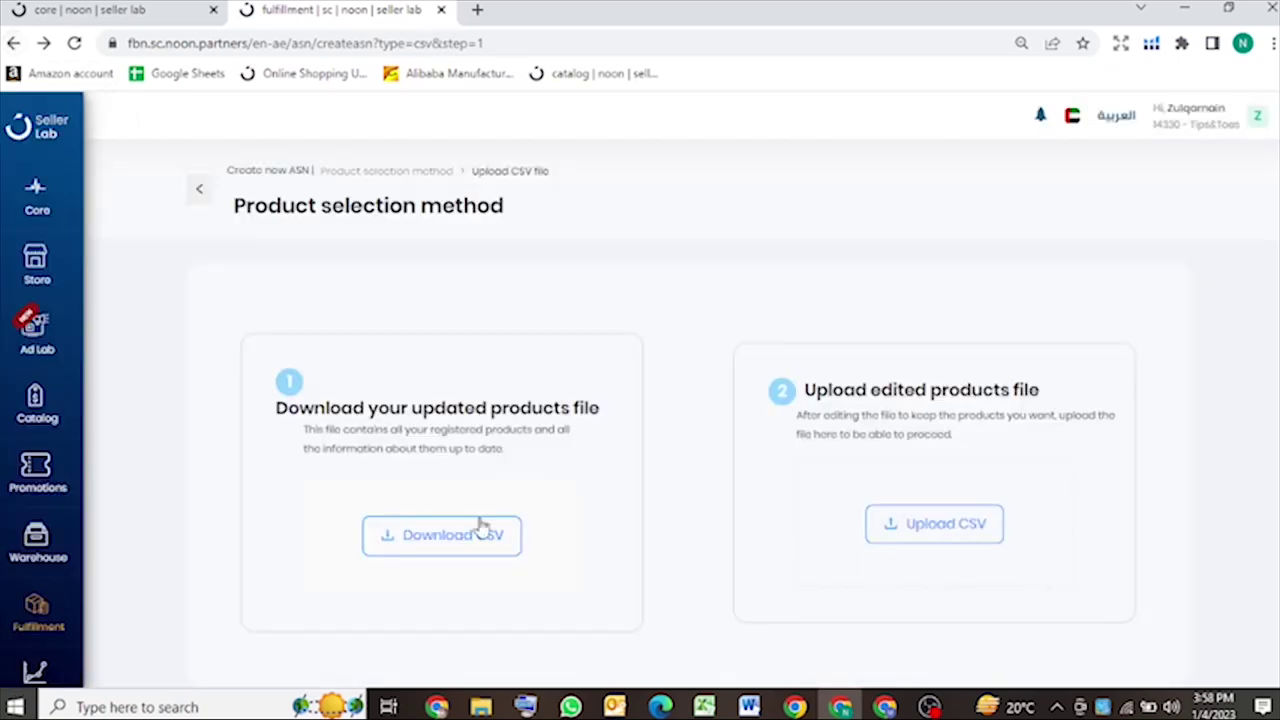
click(14, 44)
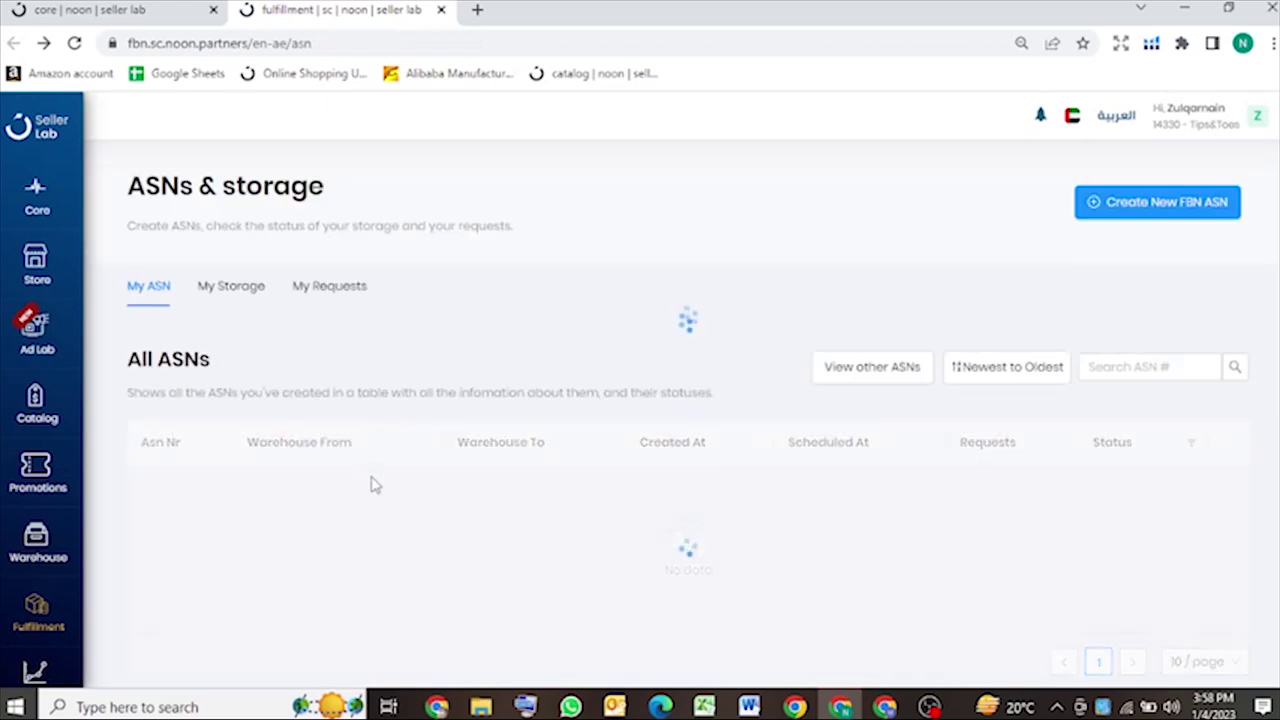
Examine the available space per storage type and the open ASN's status on the overview.
scroll(372, 486, down, 2)
scroll(372, 486, up, 2)
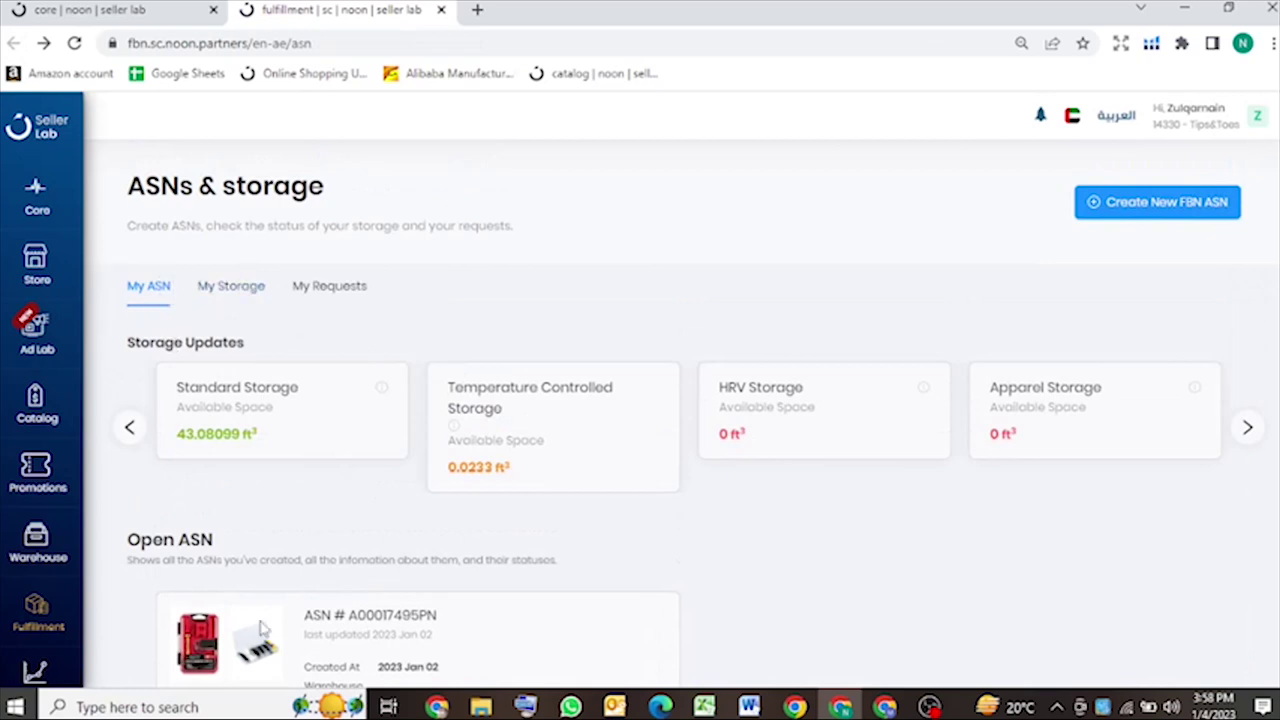
scroll(330, 670, down, 2)
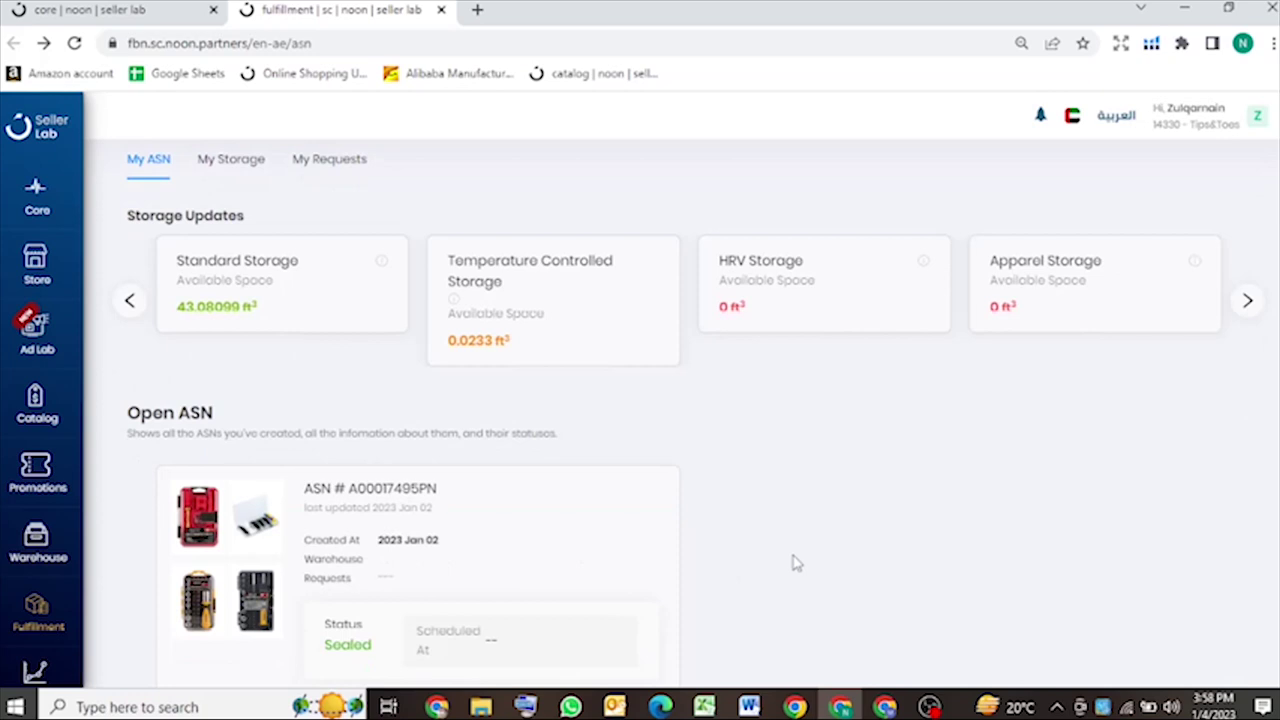
scroll(796, 563, up, 1)
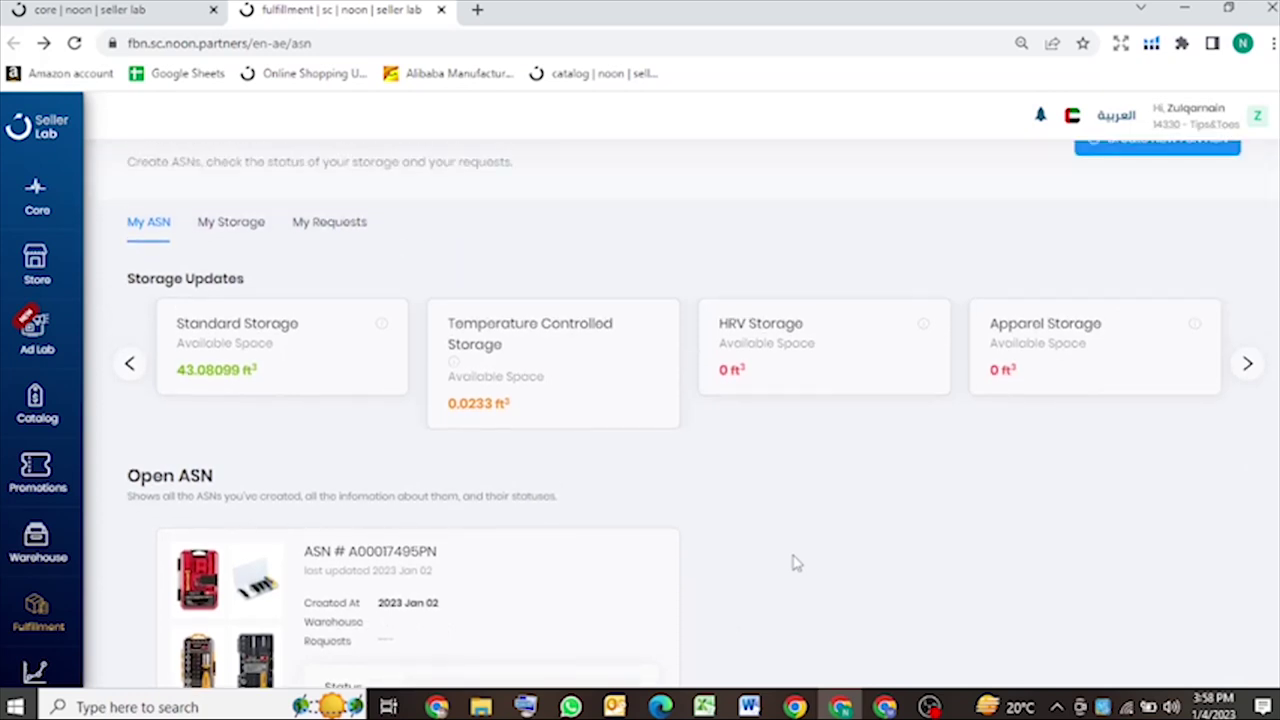
scroll(796, 563, up, 1)
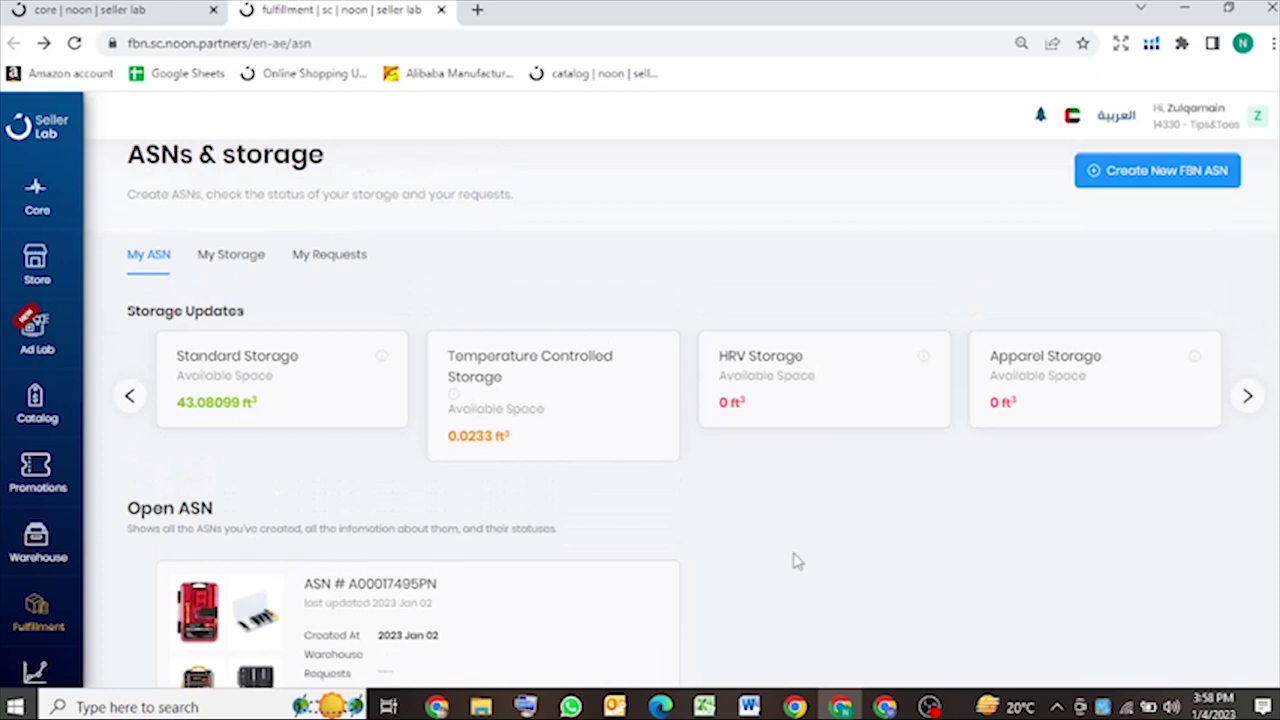
scroll(420, 557, down, 3)
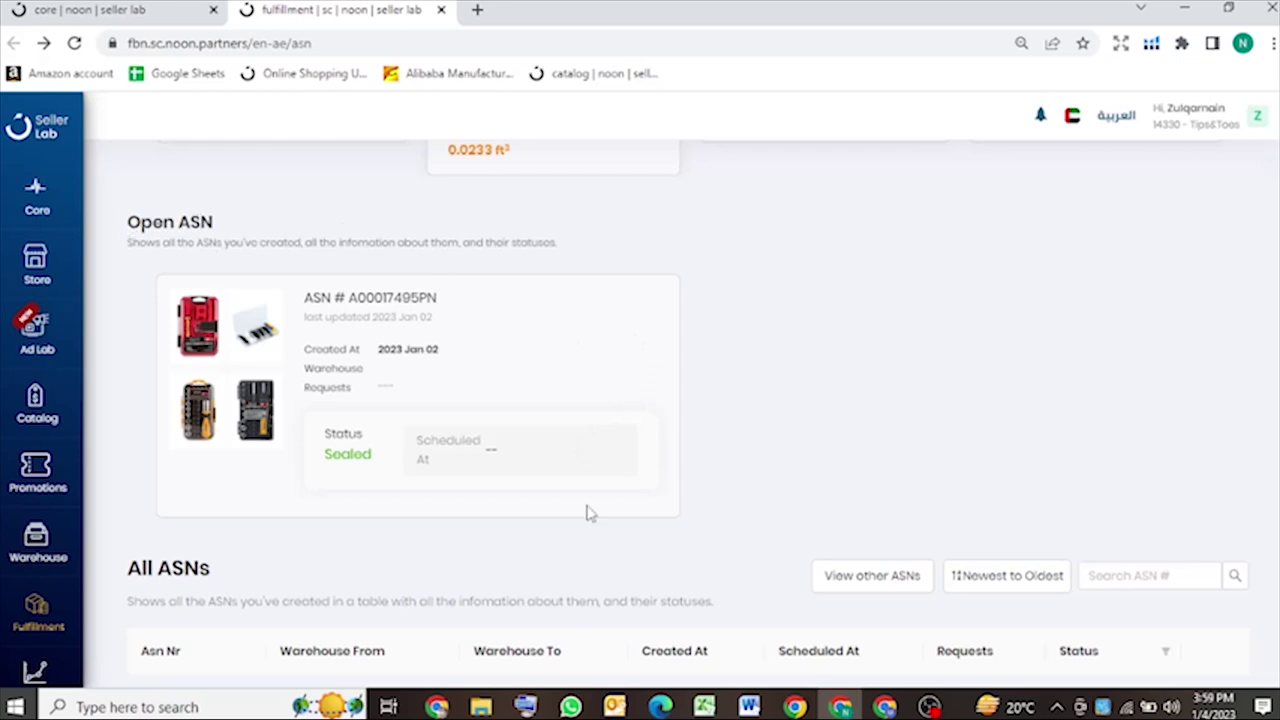
scroll(593, 514, up, 2)
Review the creation dates, schedules and statuses of the entries in the All ASNs table.
scroll(594, 514, down, 5)
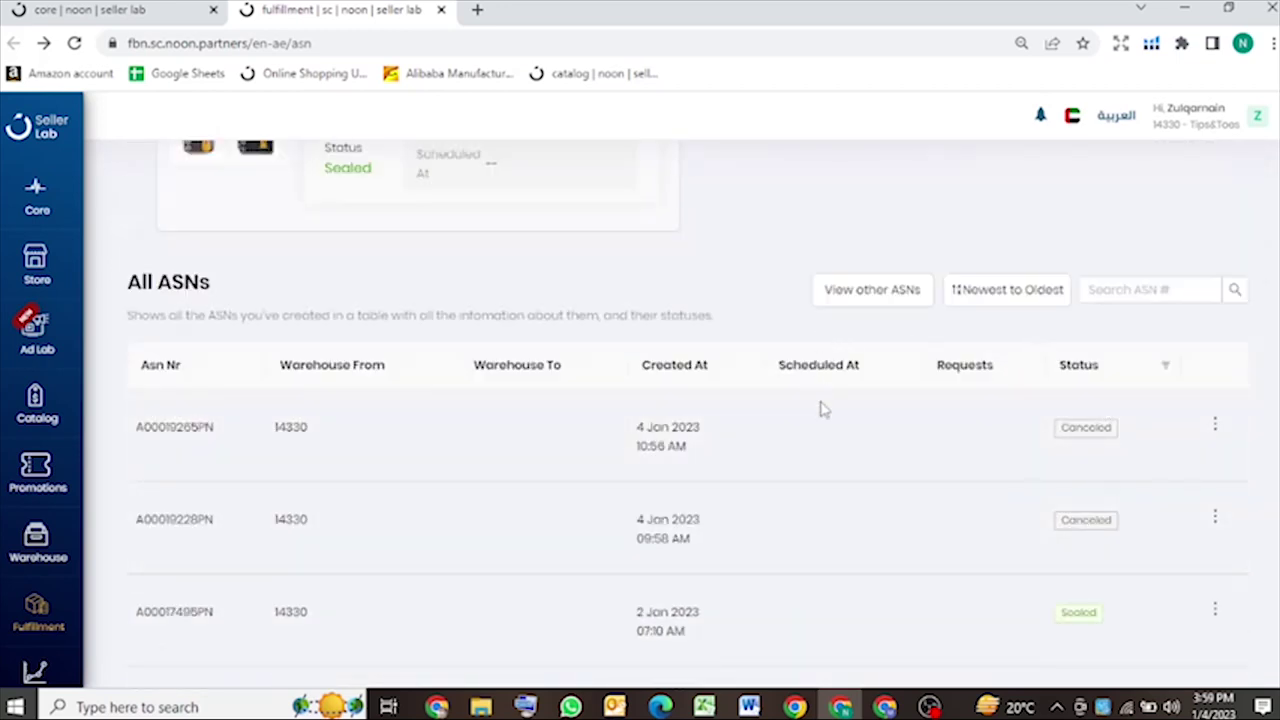
scroll(455, 464, down, 1)
scroll(455, 464, down, 1)
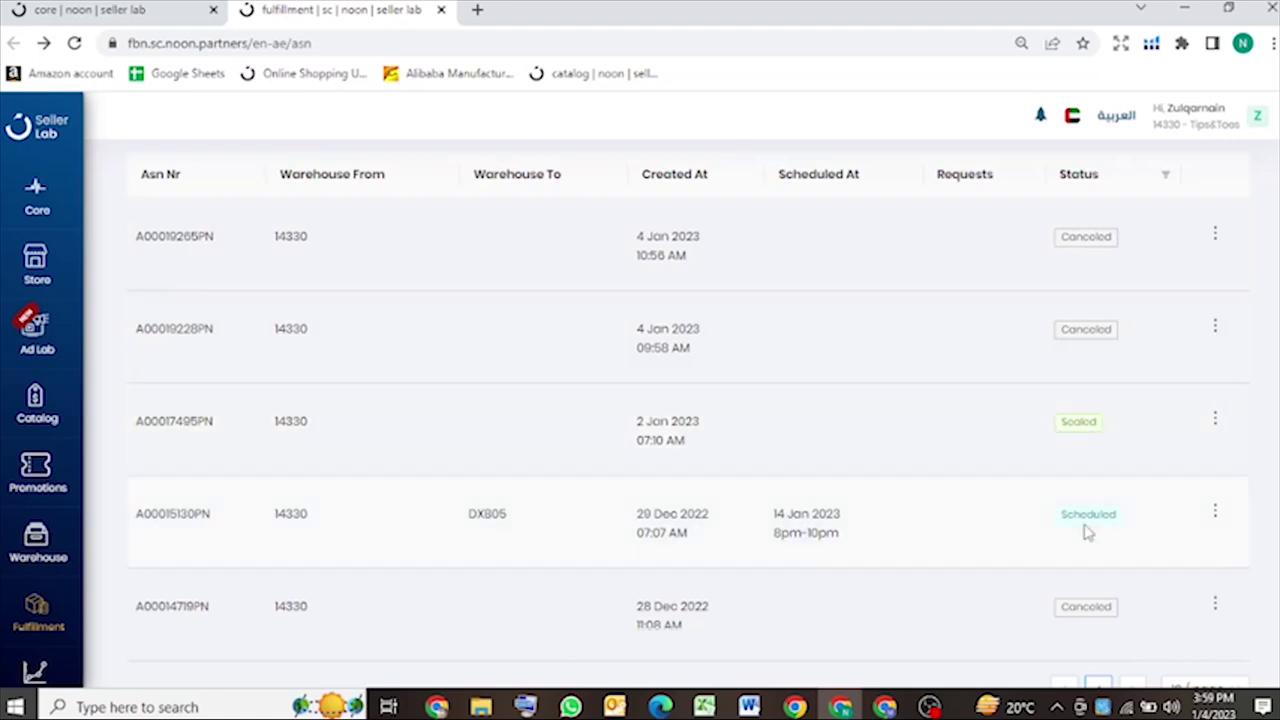
scroll(1085, 530, down, 1)
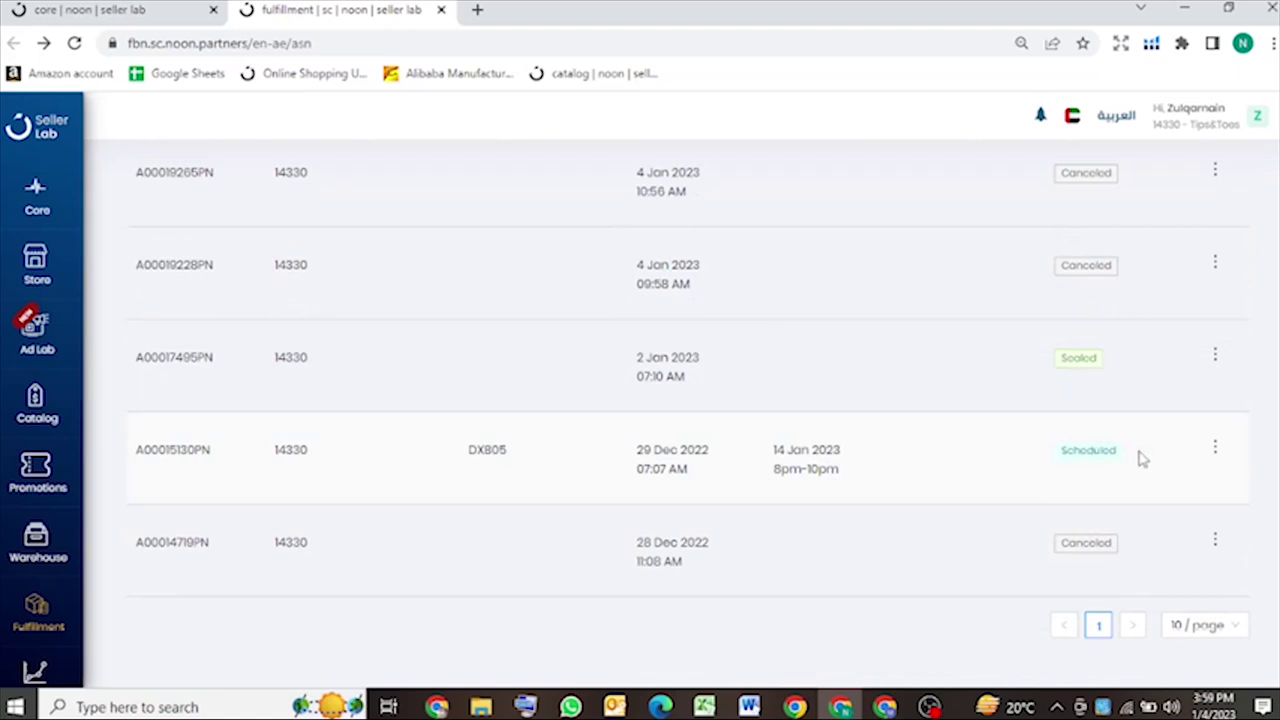
scroll(1097, 526, up, 2)
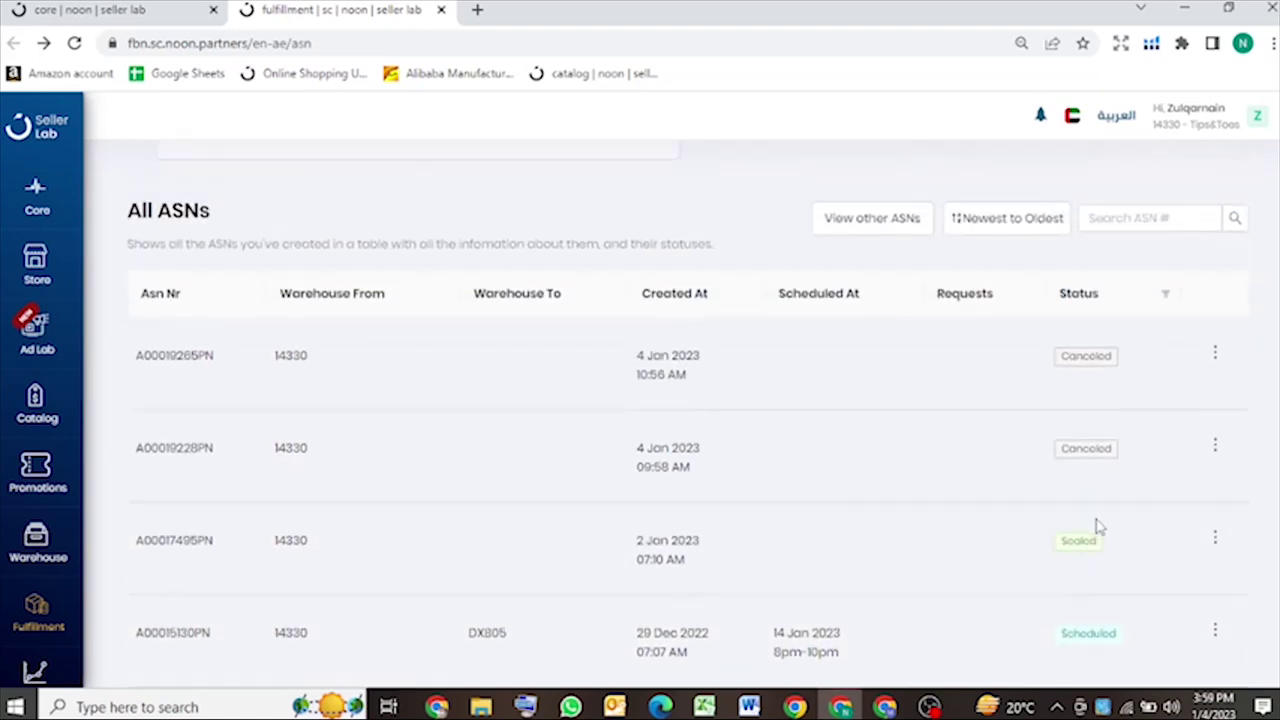
scroll(1097, 526, up, 1)
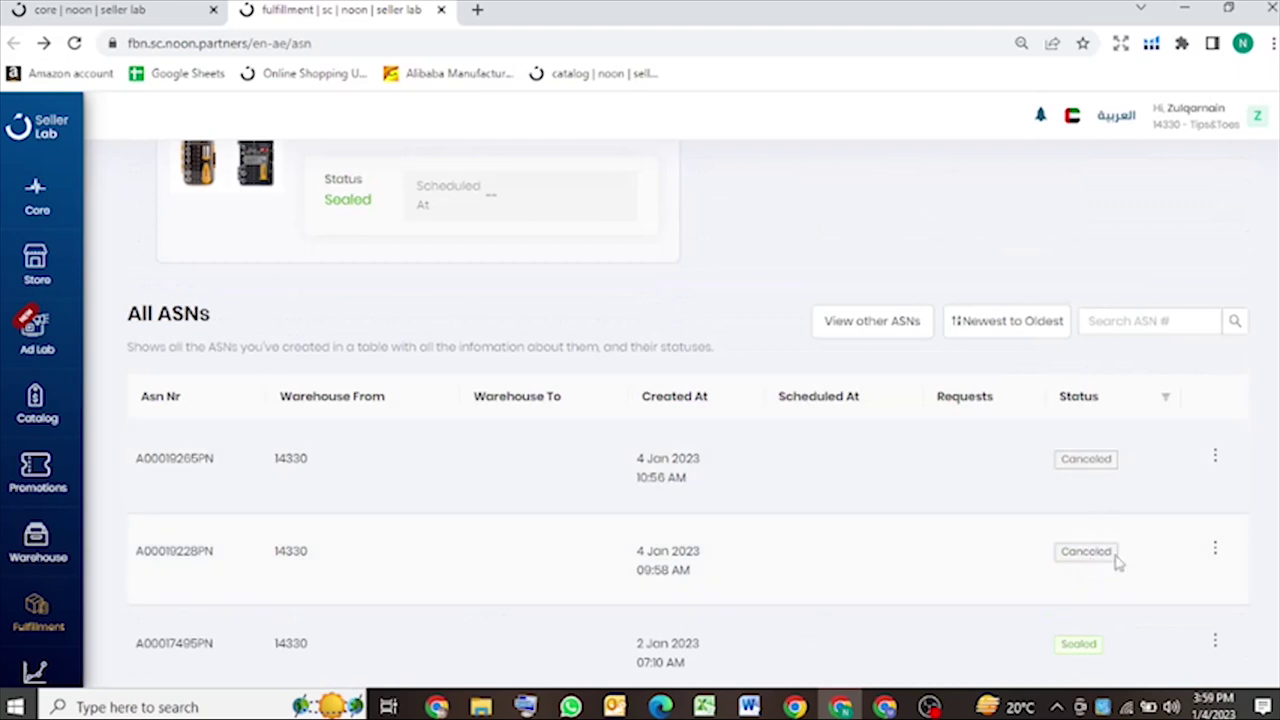
scroll(1117, 565, down, 1)
scroll(1100, 530, up, 1)
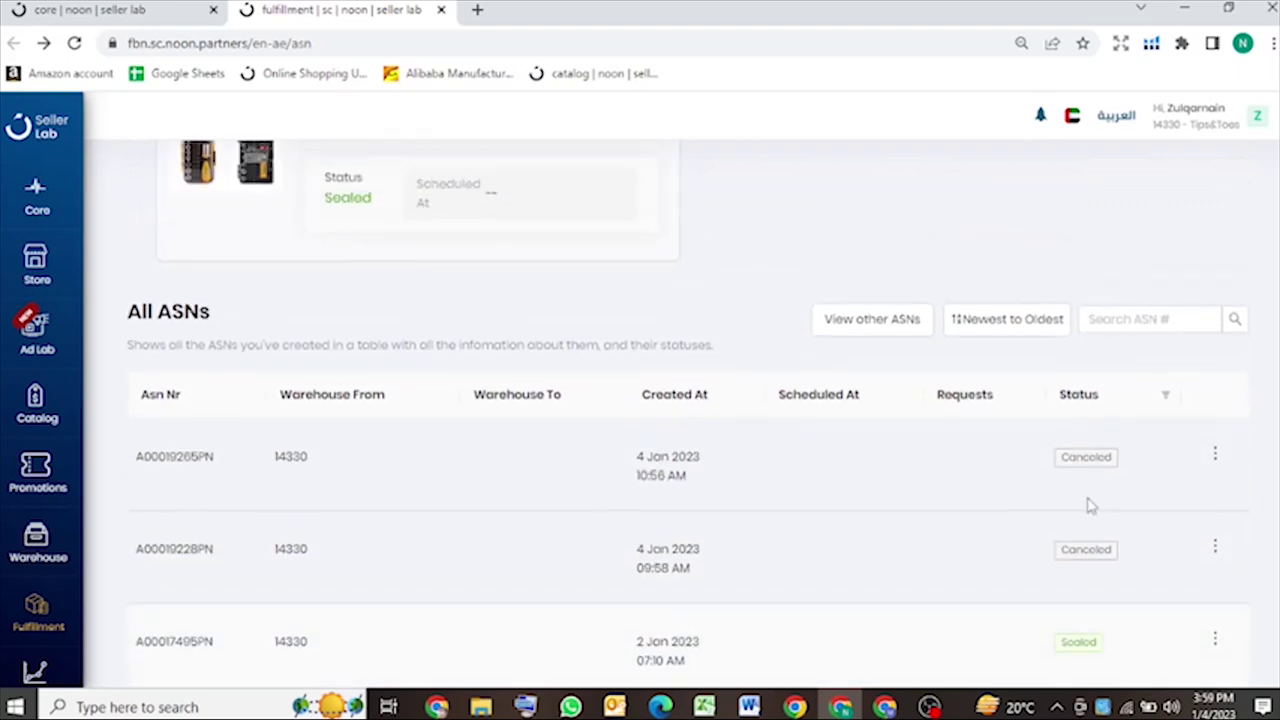
Filter the All ASNs table by the Sealed status.
click(1165, 400)
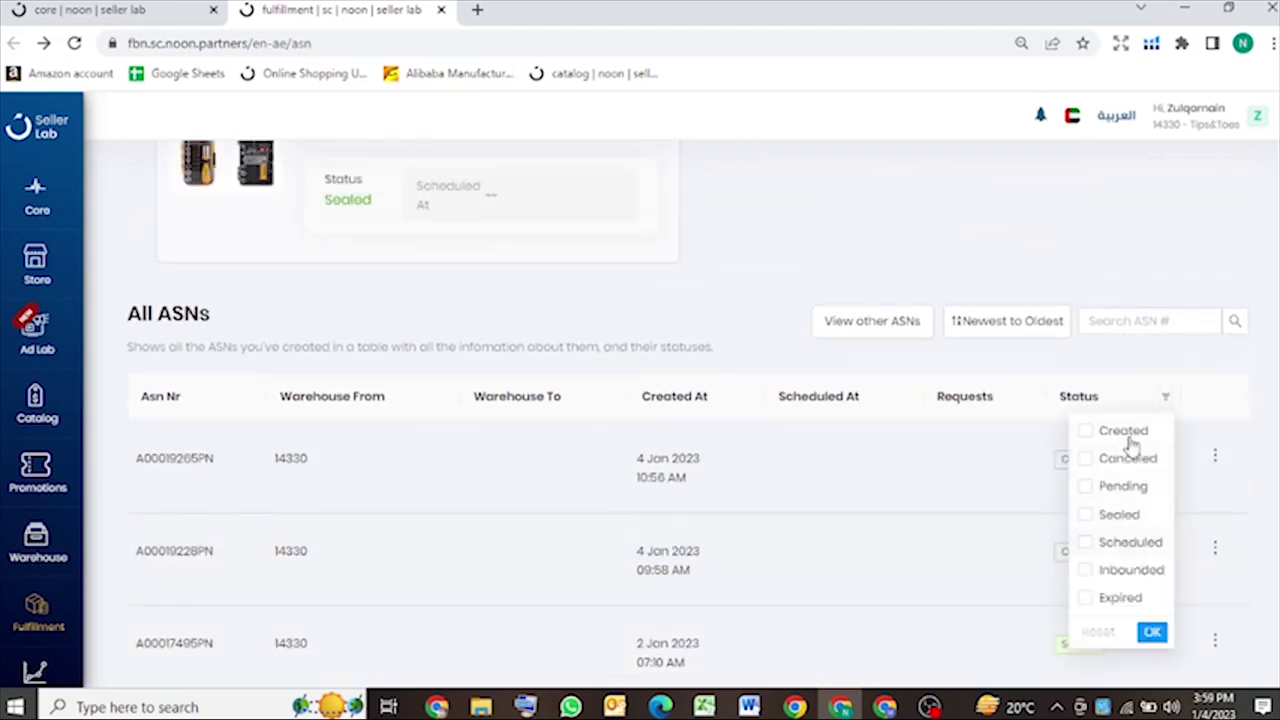
click(1086, 515)
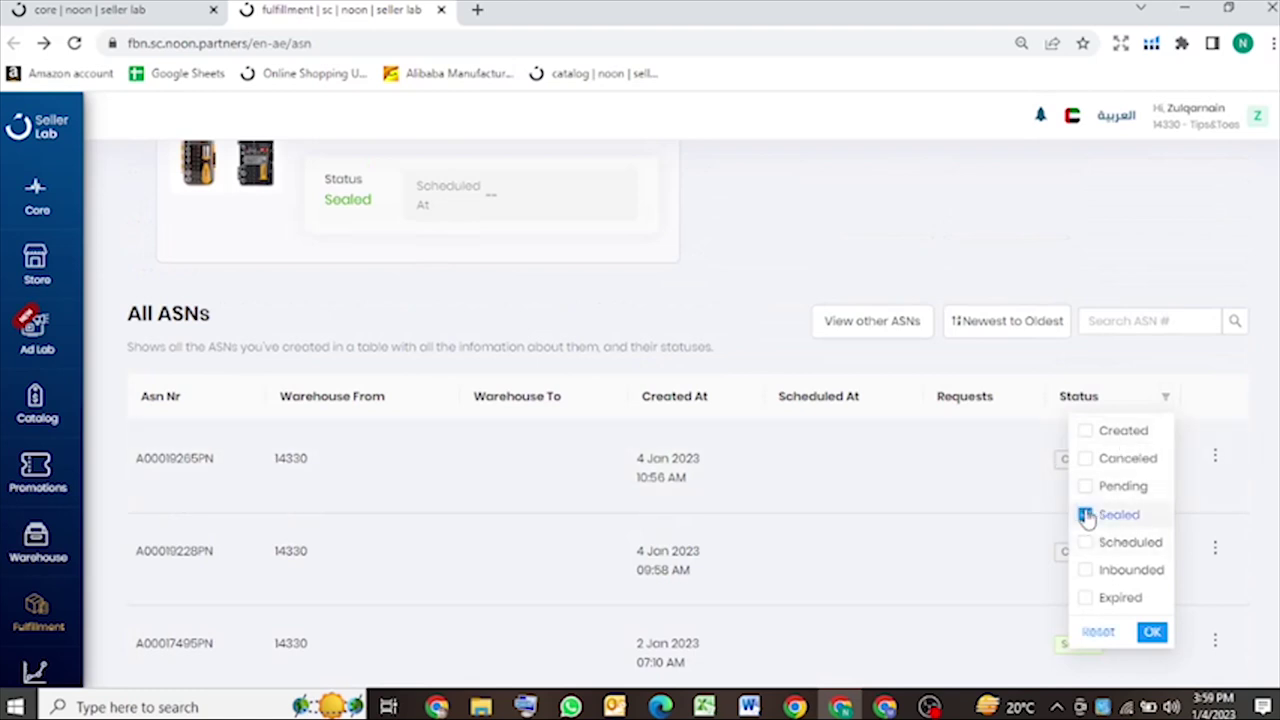
click(1152, 631)
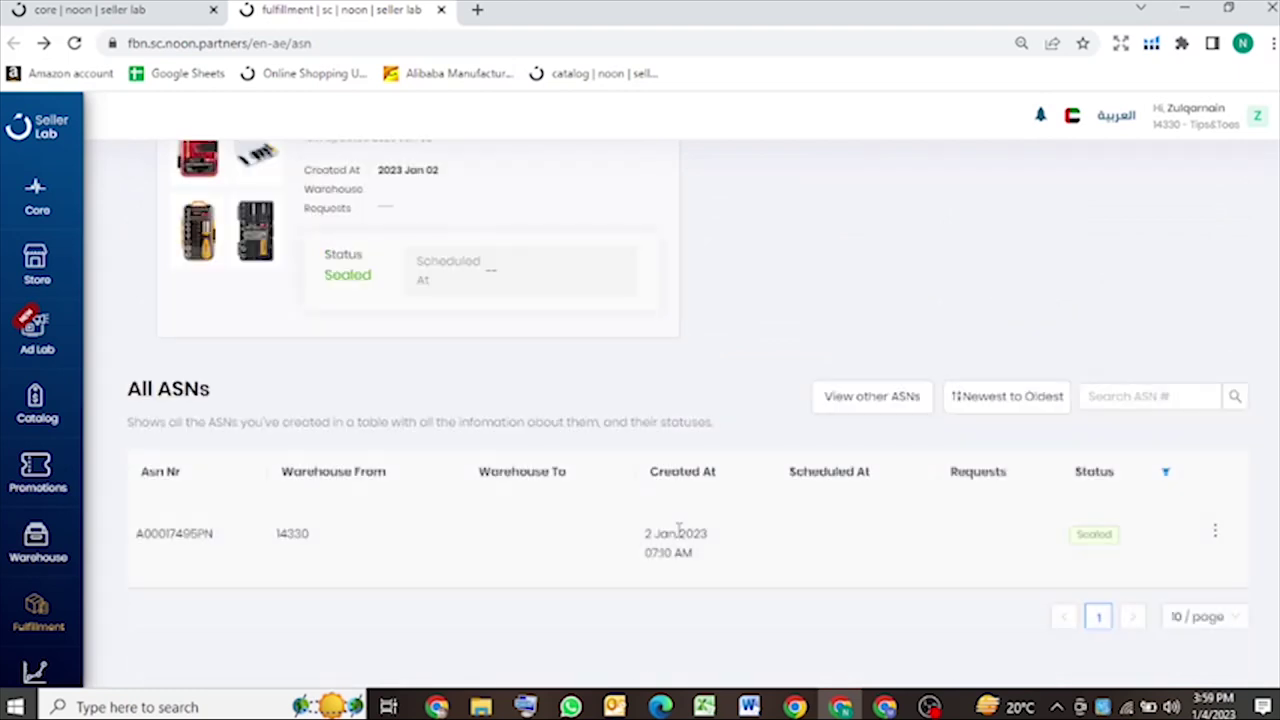
Add the Scheduled status to the All ASNs filter alongside Sealed.
click(1164, 473)
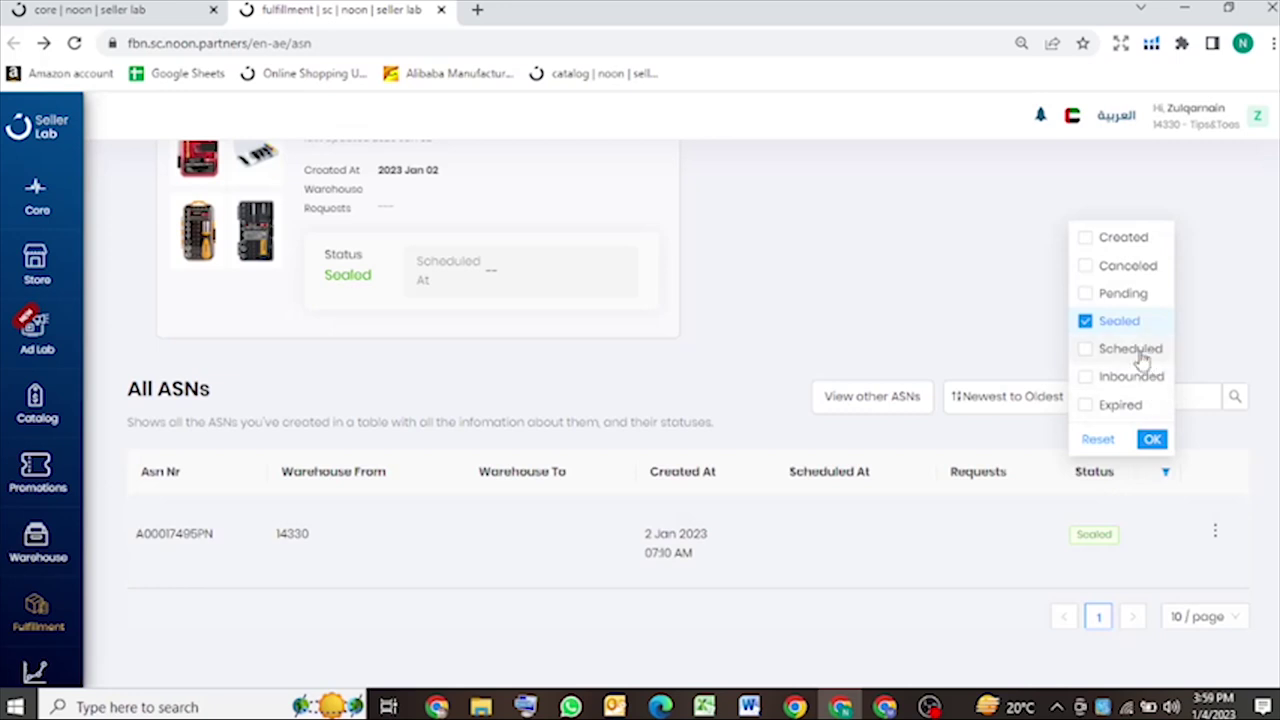
click(1085, 349)
click(1151, 441)
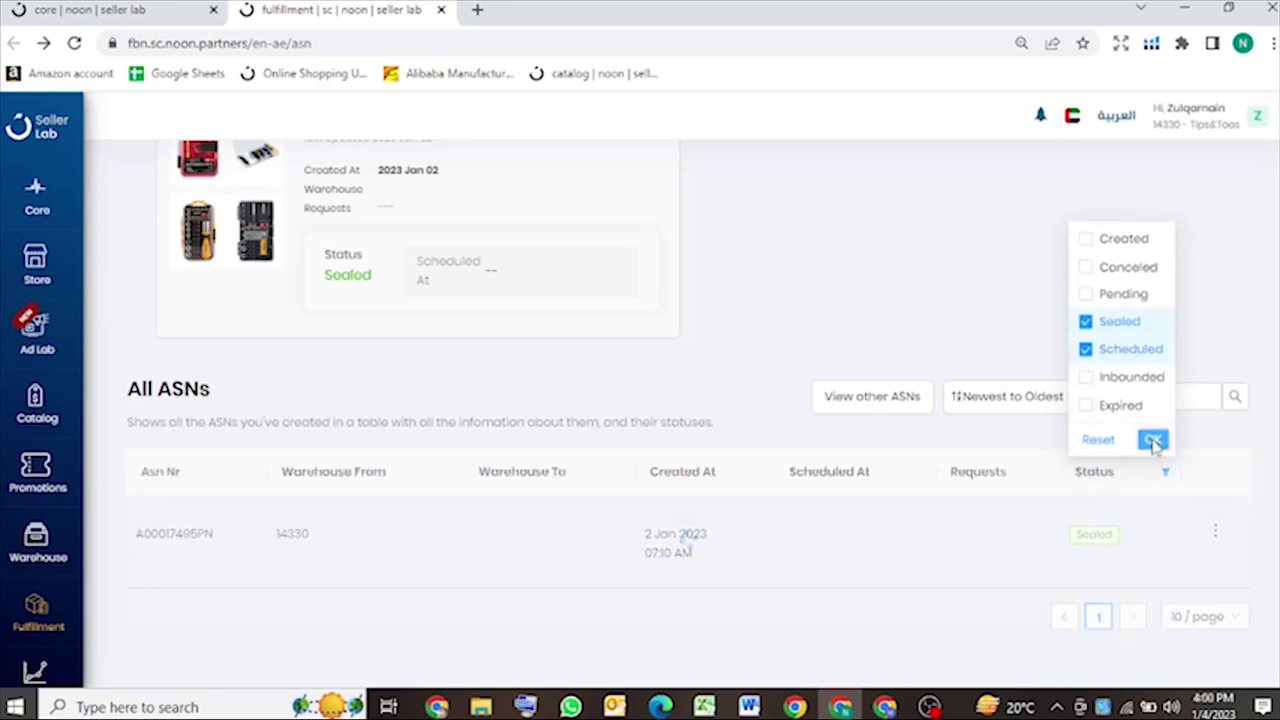
scroll(1037, 596, down, 1)
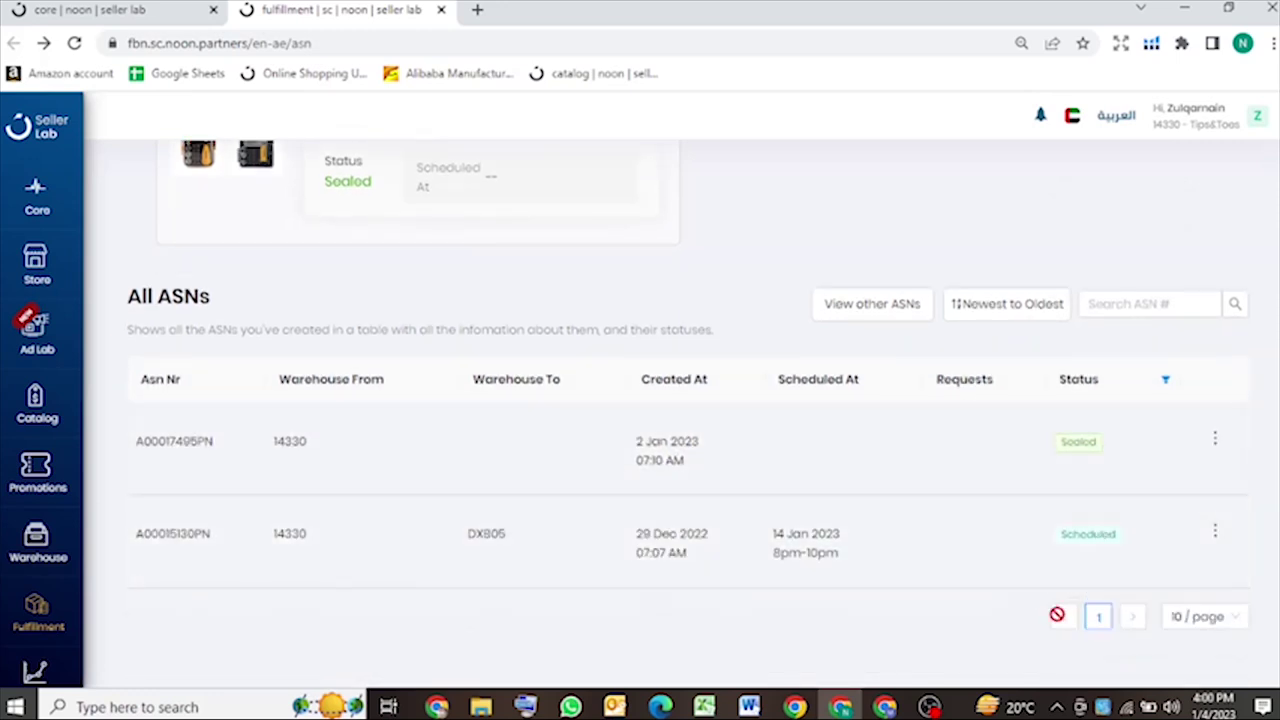
scroll(1057, 614, up, 1)
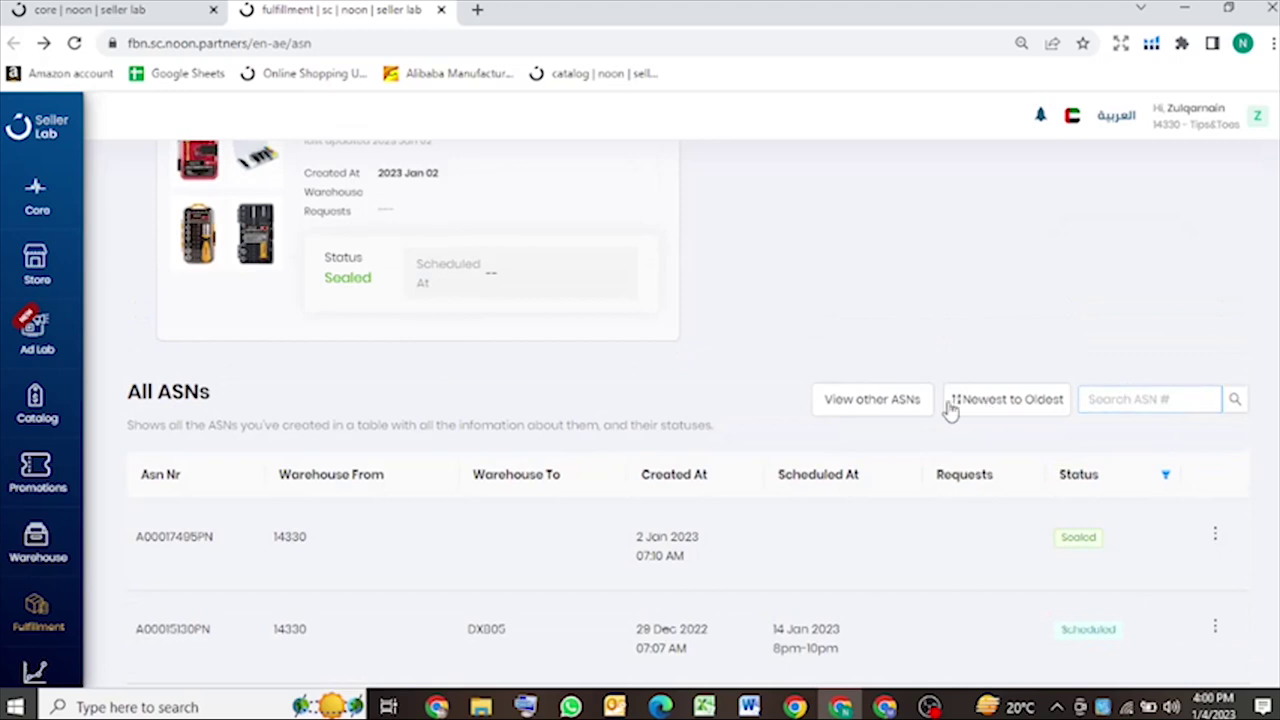
Open My Storage and examine the available, performance and utilized space for each storage type.
scroll(966, 426, up, 1)
scroll(966, 426, up, 5)
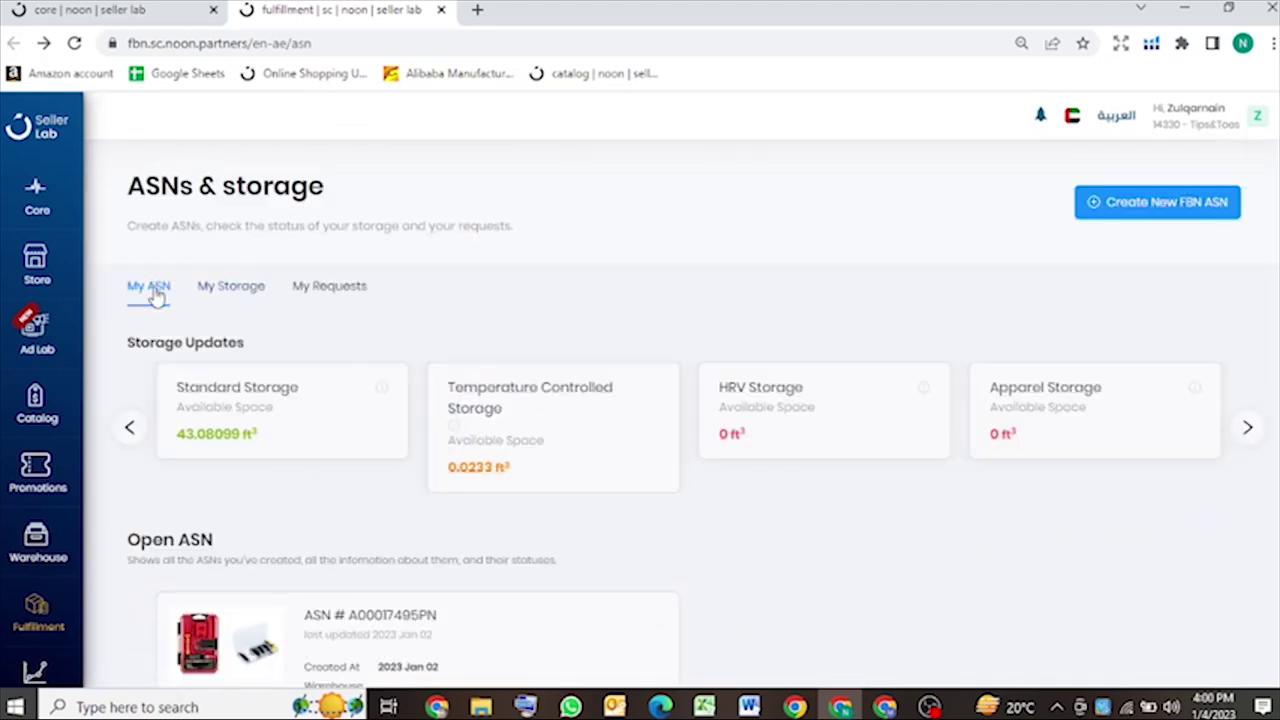
click(231, 286)
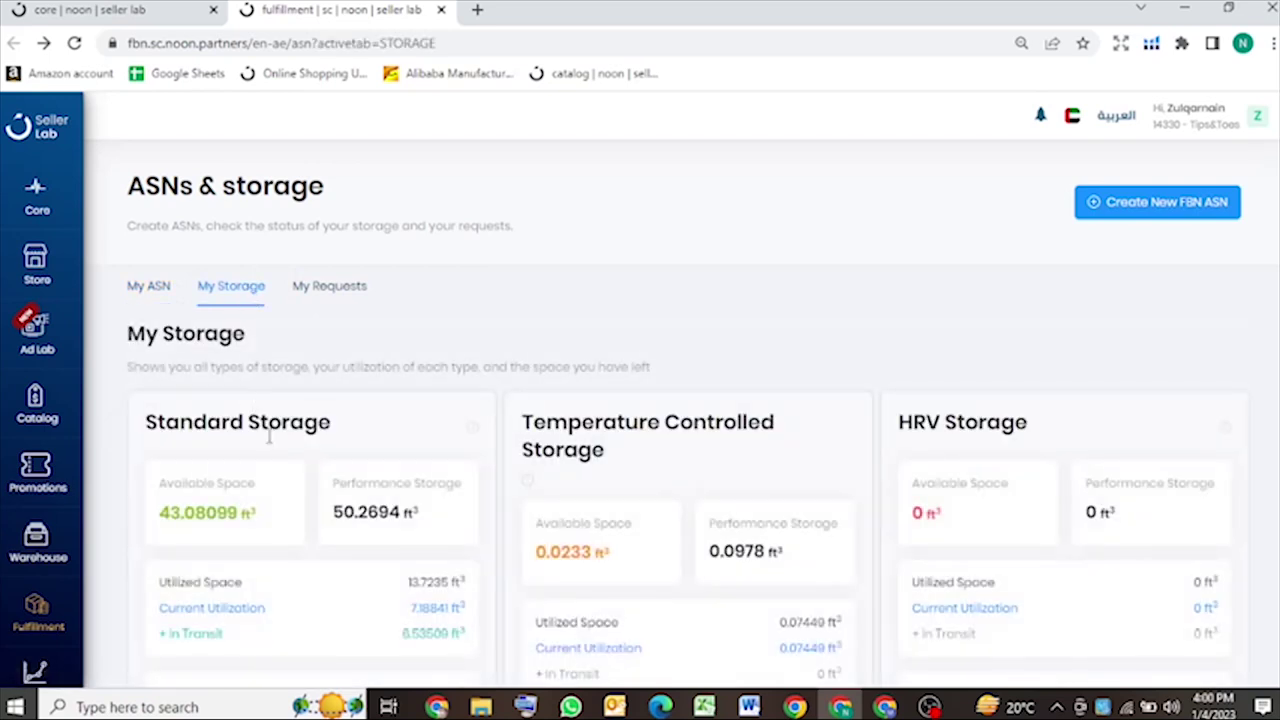
scroll(337, 480, down, 3)
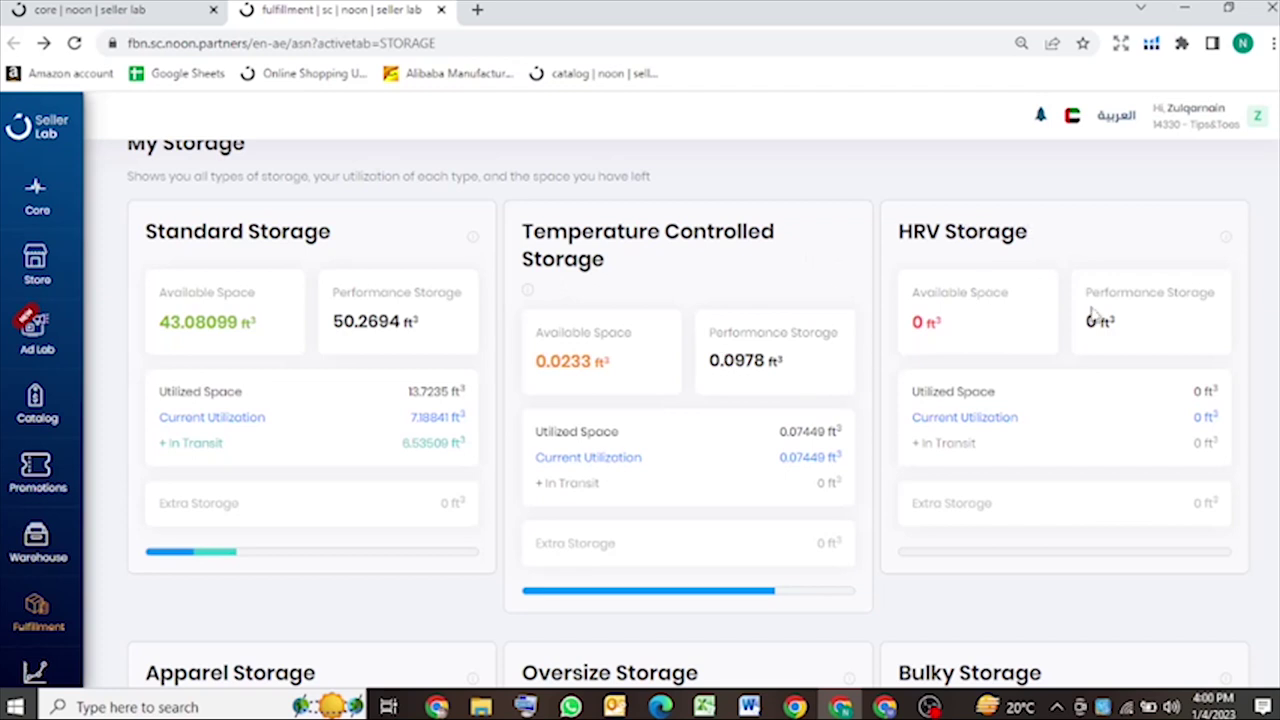
Examine the space figures for Apparel, Oversize and Bulky Storage in My Storage.
scroll(1069, 437, down, 2)
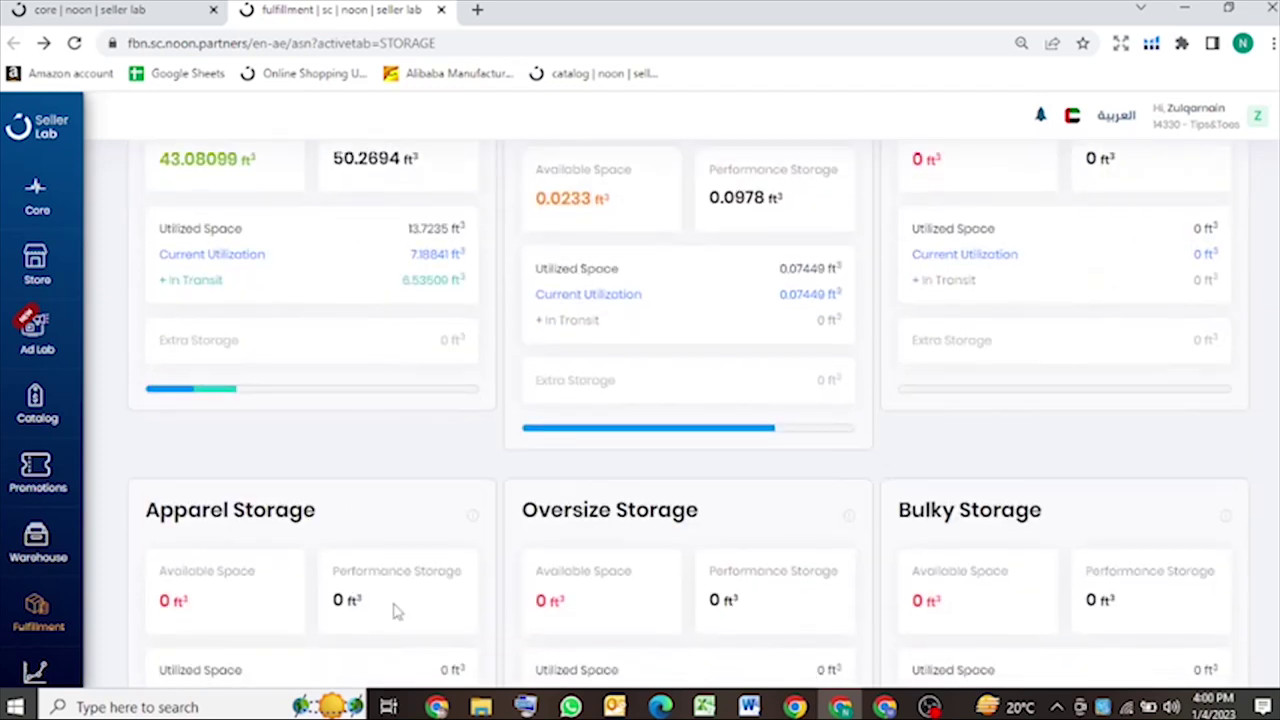
scroll(405, 595, down, 2)
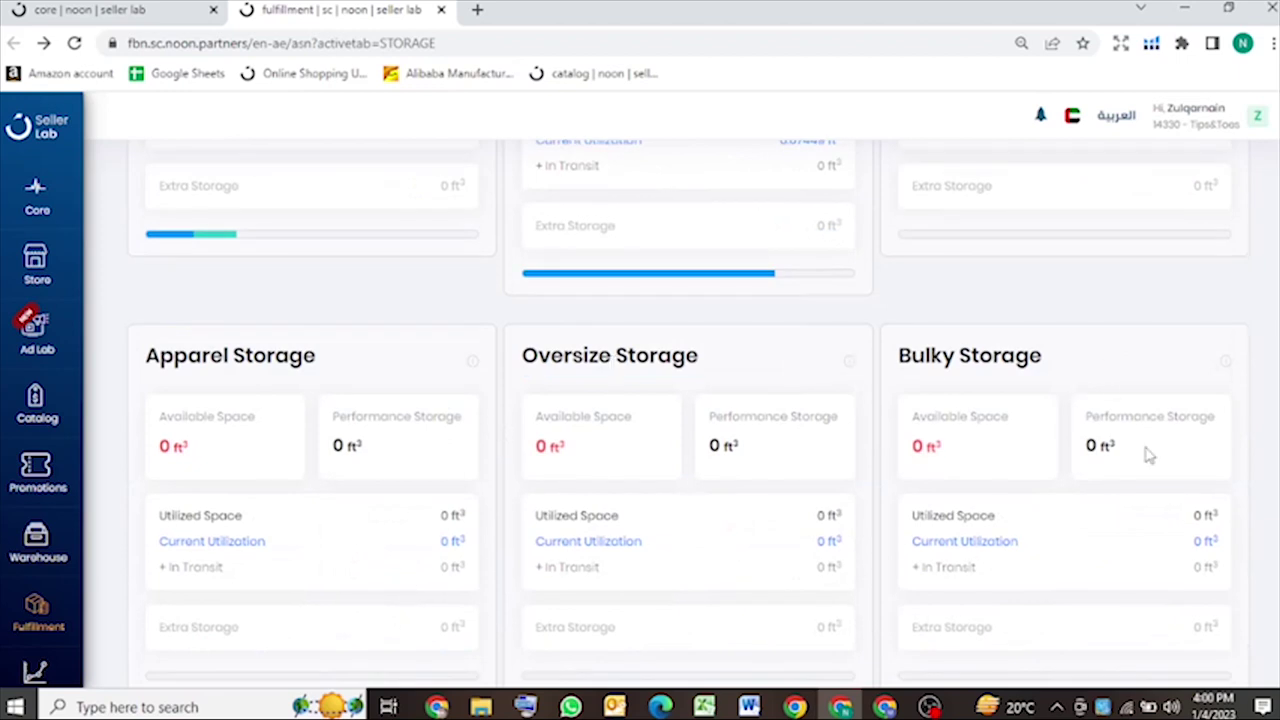
scroll(980, 517, up, 2)
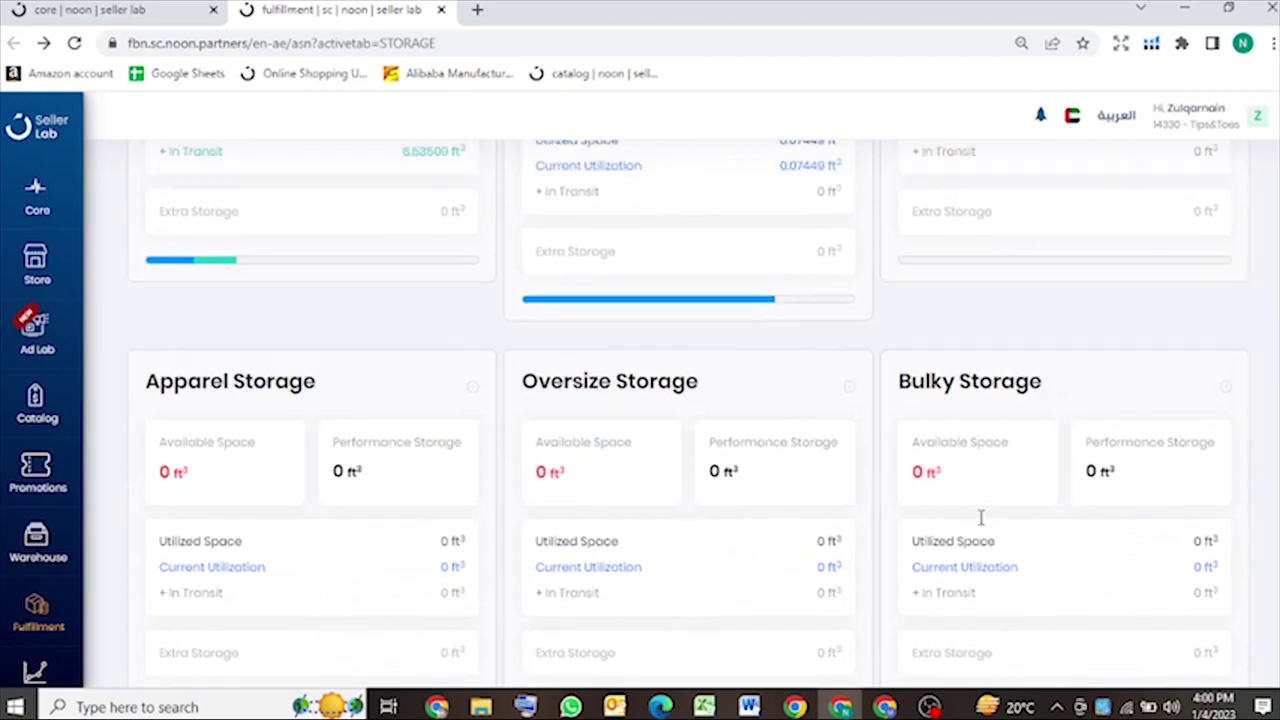
scroll(980, 517, up, 2)
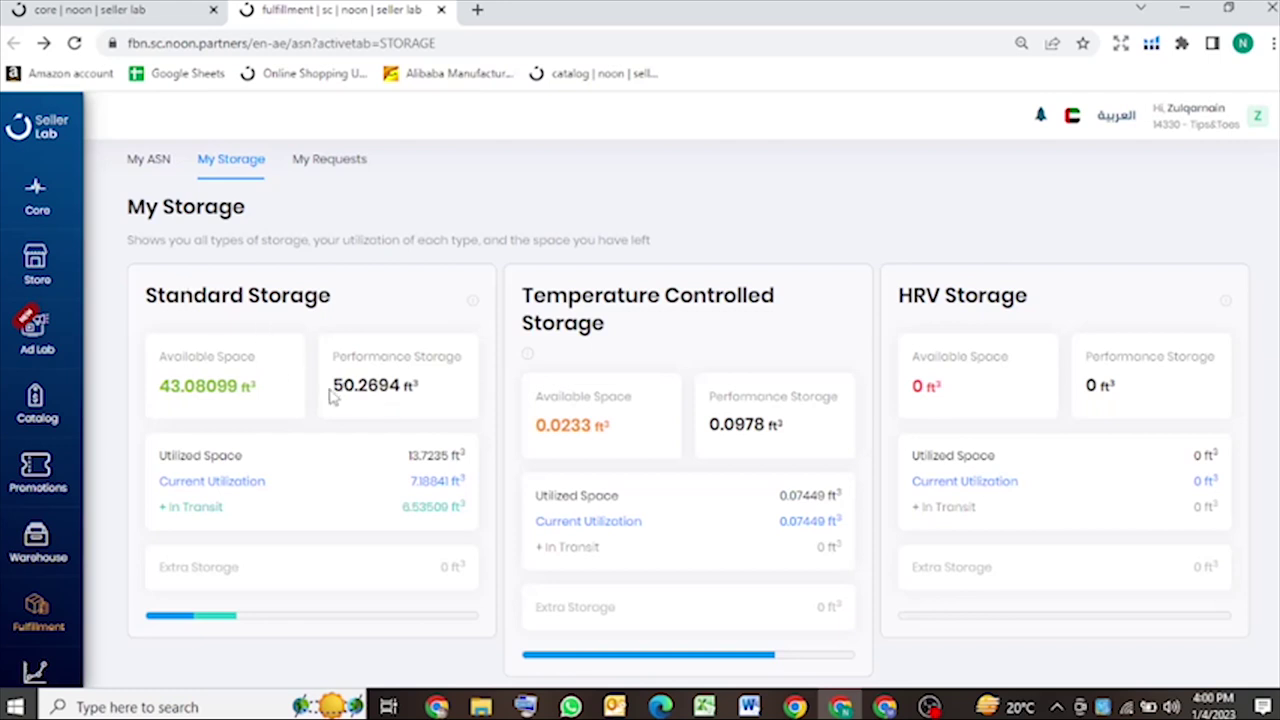
Check the performance storage and current utilization figures for Standard Storage.
drag(330, 392, 434, 393)
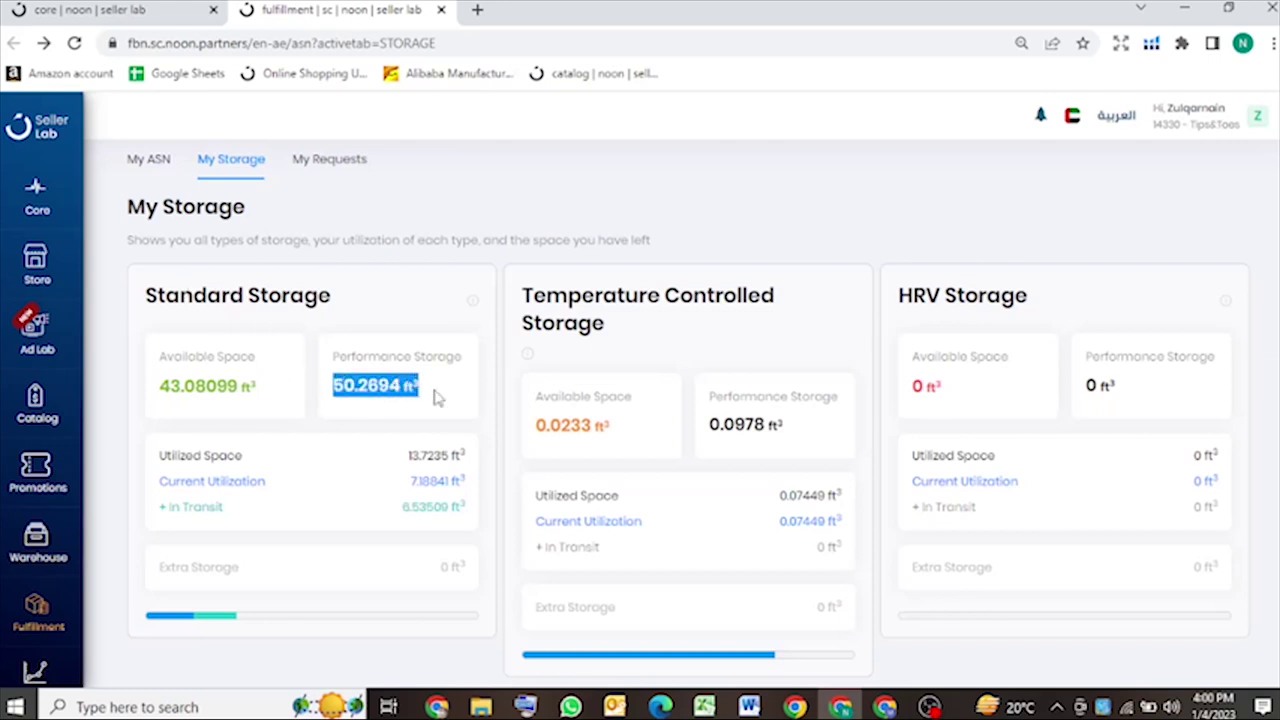
click(437, 397)
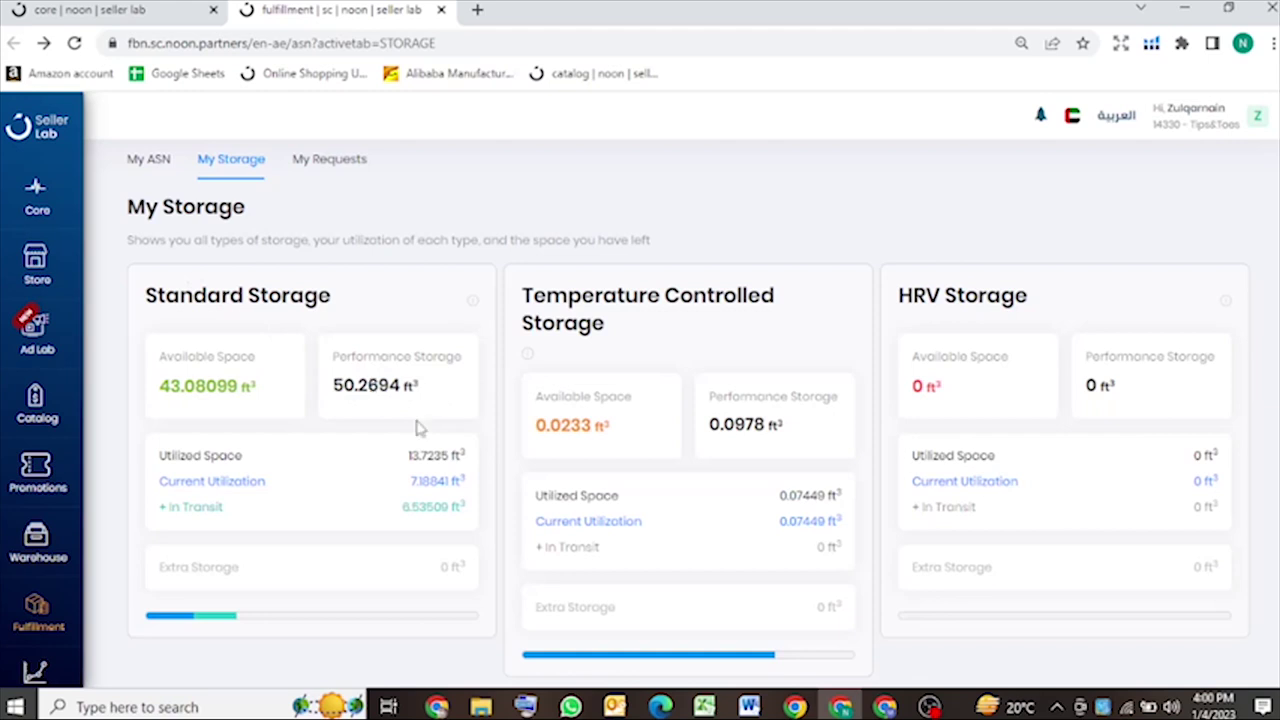
drag(409, 481, 466, 481)
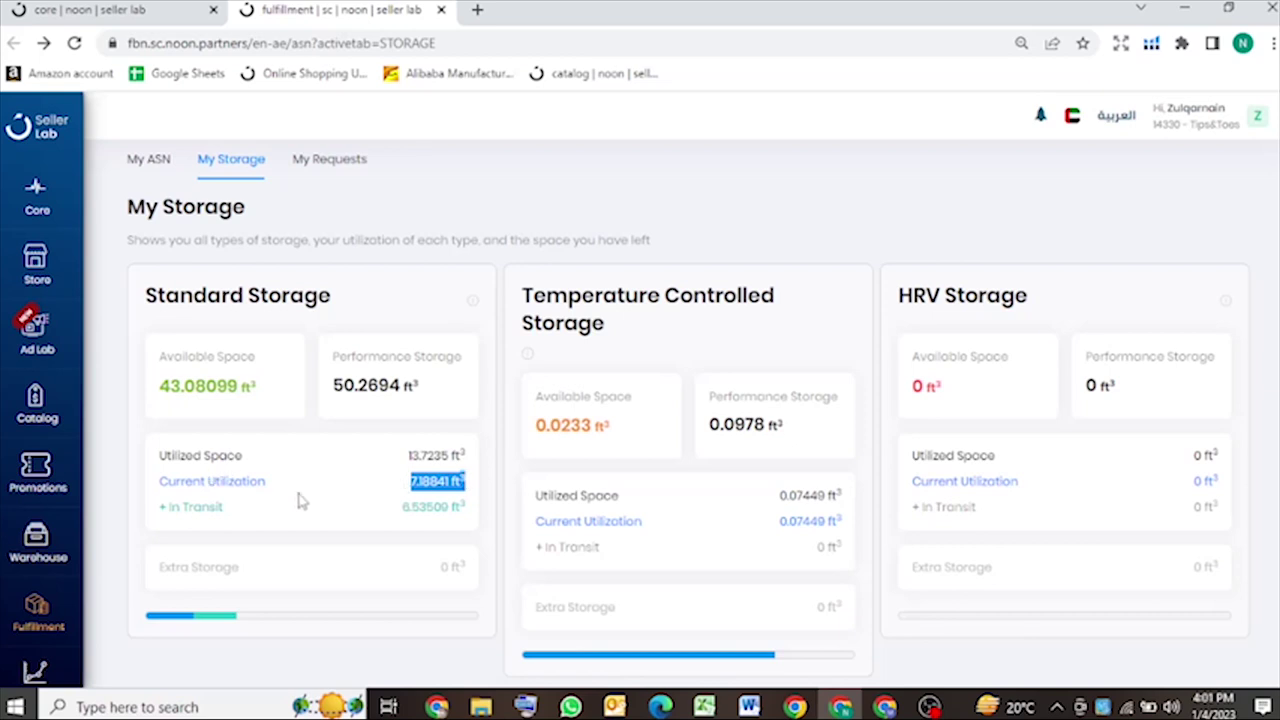
click(410, 492)
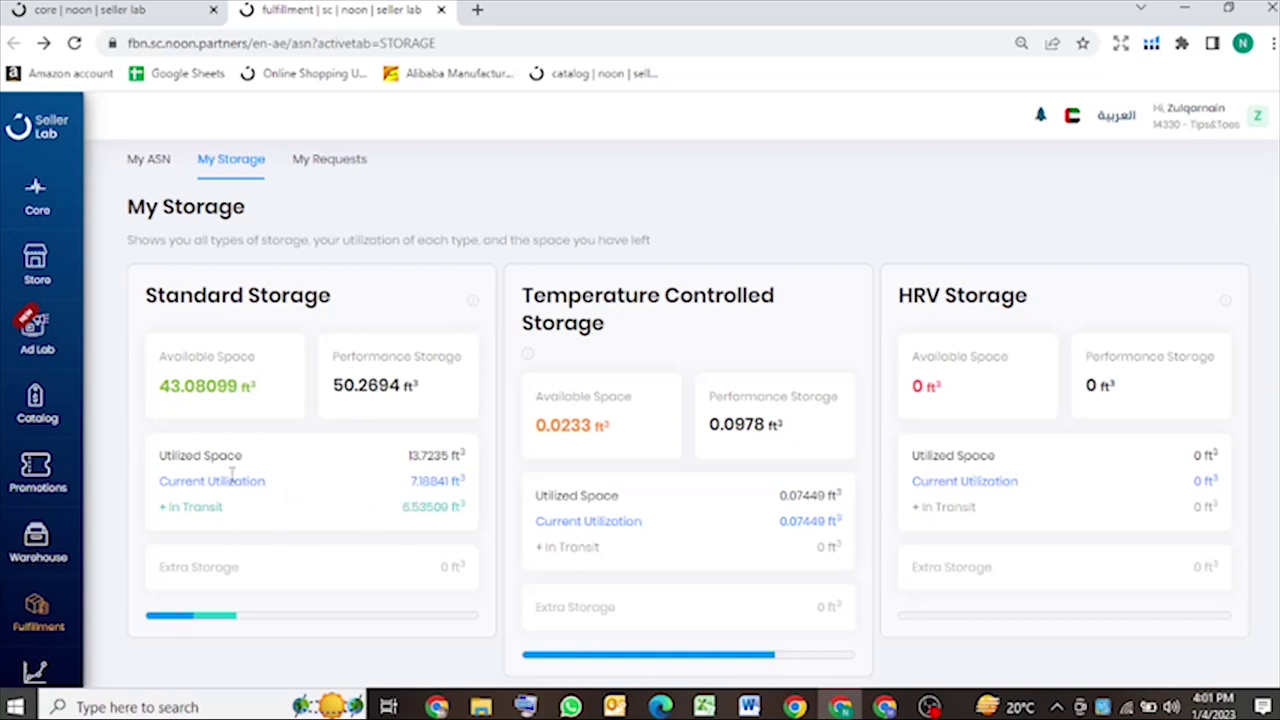
Compare the utilized space of Standard Storage with its current utilization and in-transit amounts.
drag(177, 454, 257, 471)
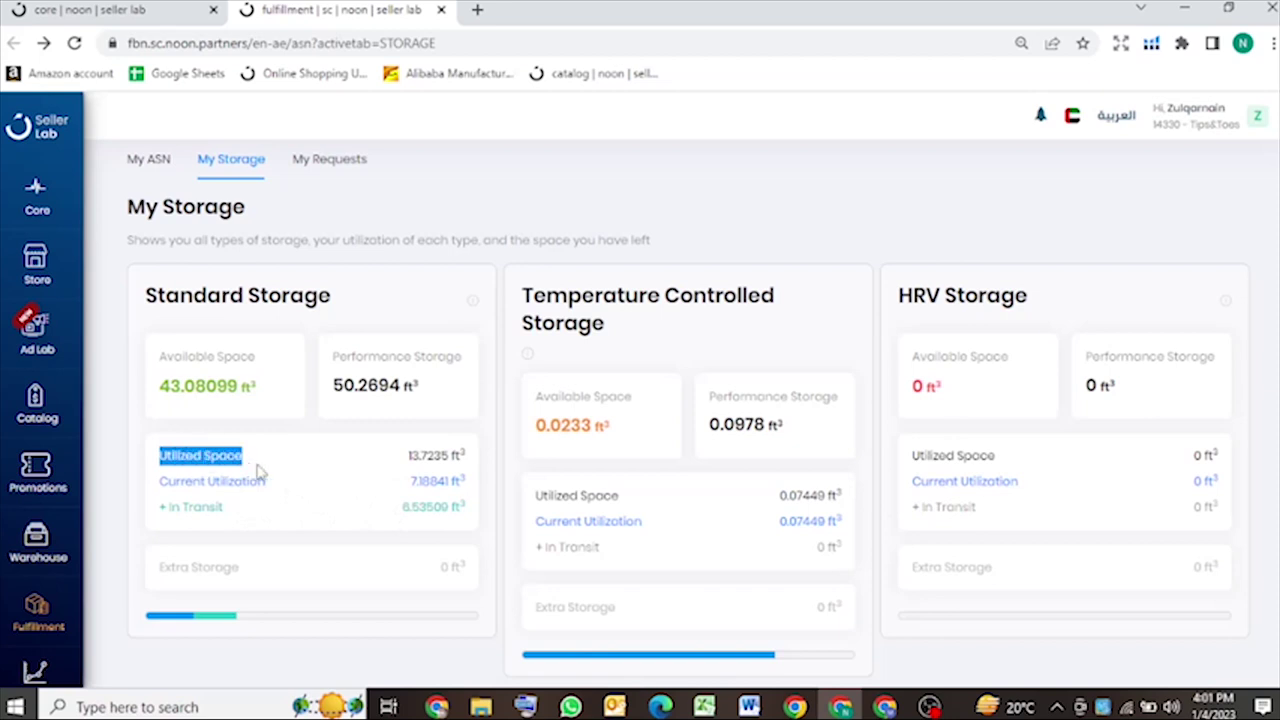
click(357, 466)
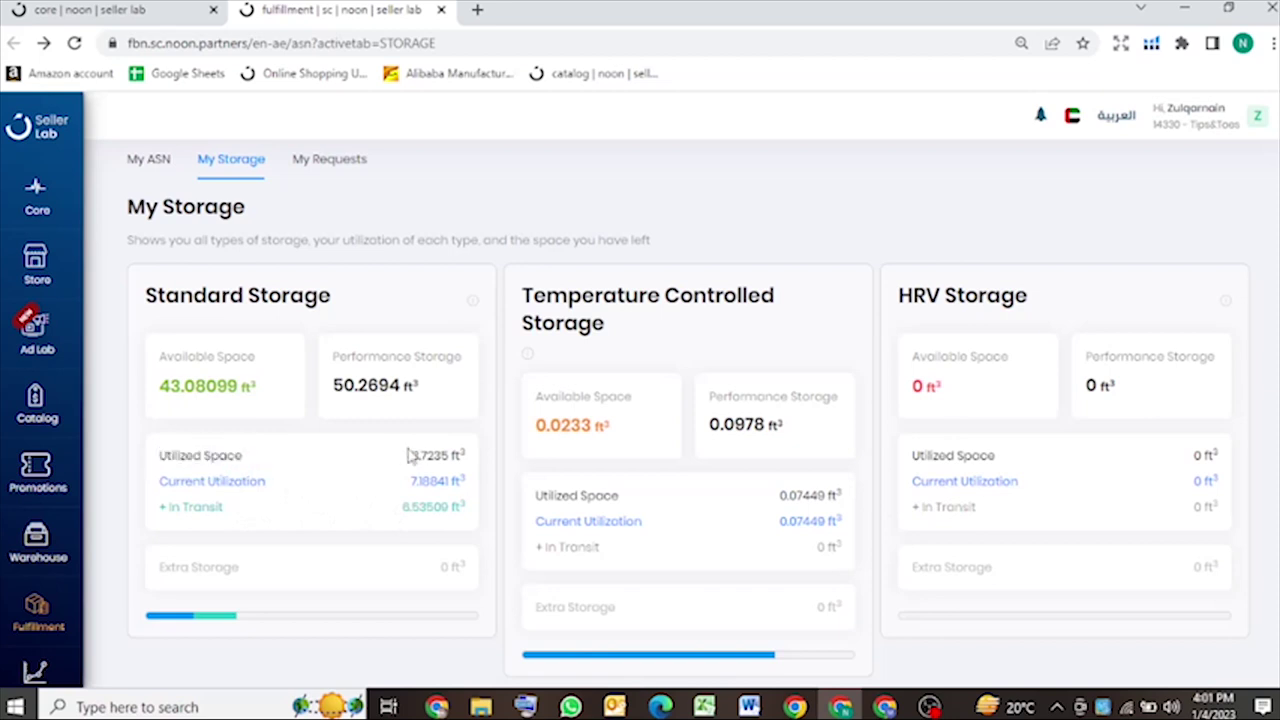
drag(409, 464, 444, 451)
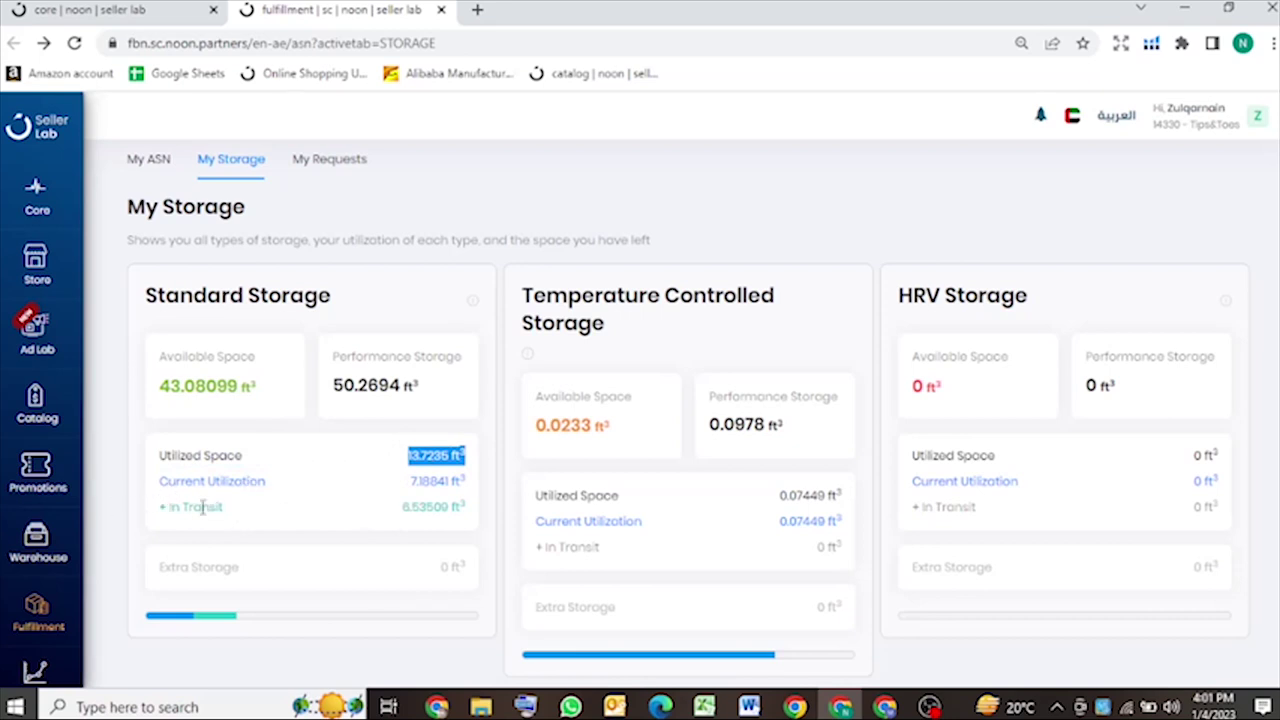
drag(397, 486, 470, 490)
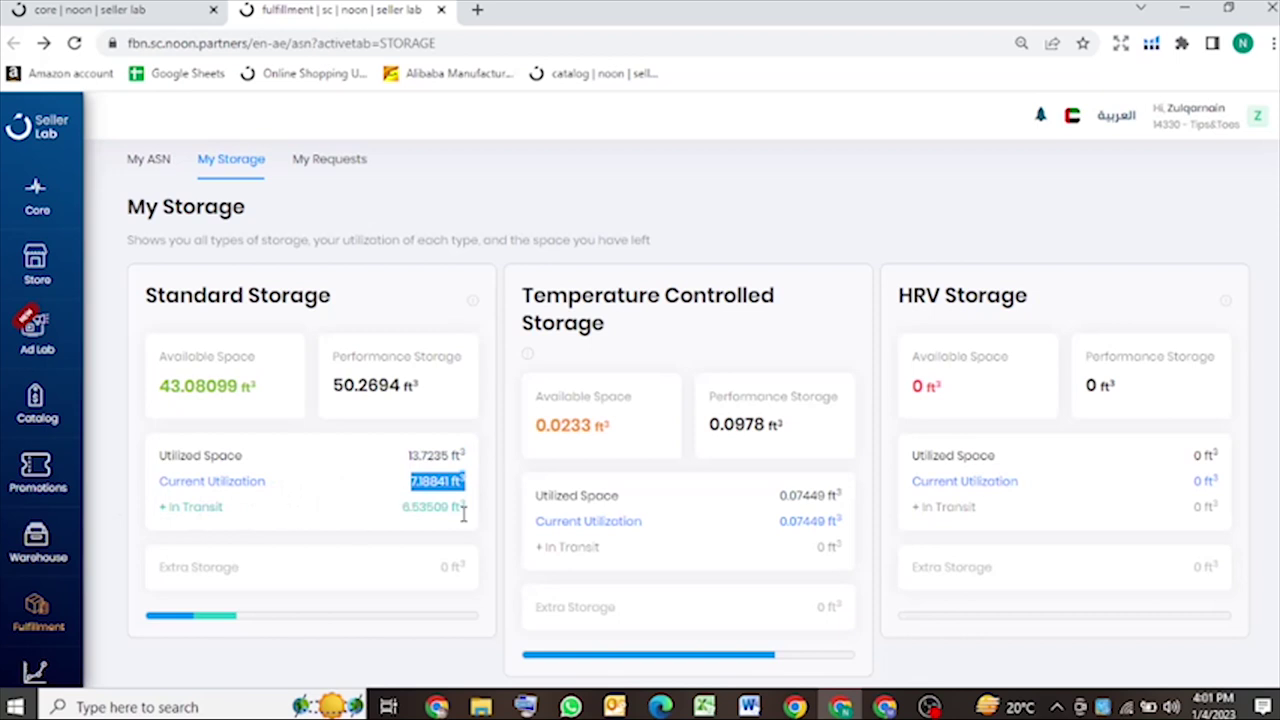
drag(402, 508, 465, 515)
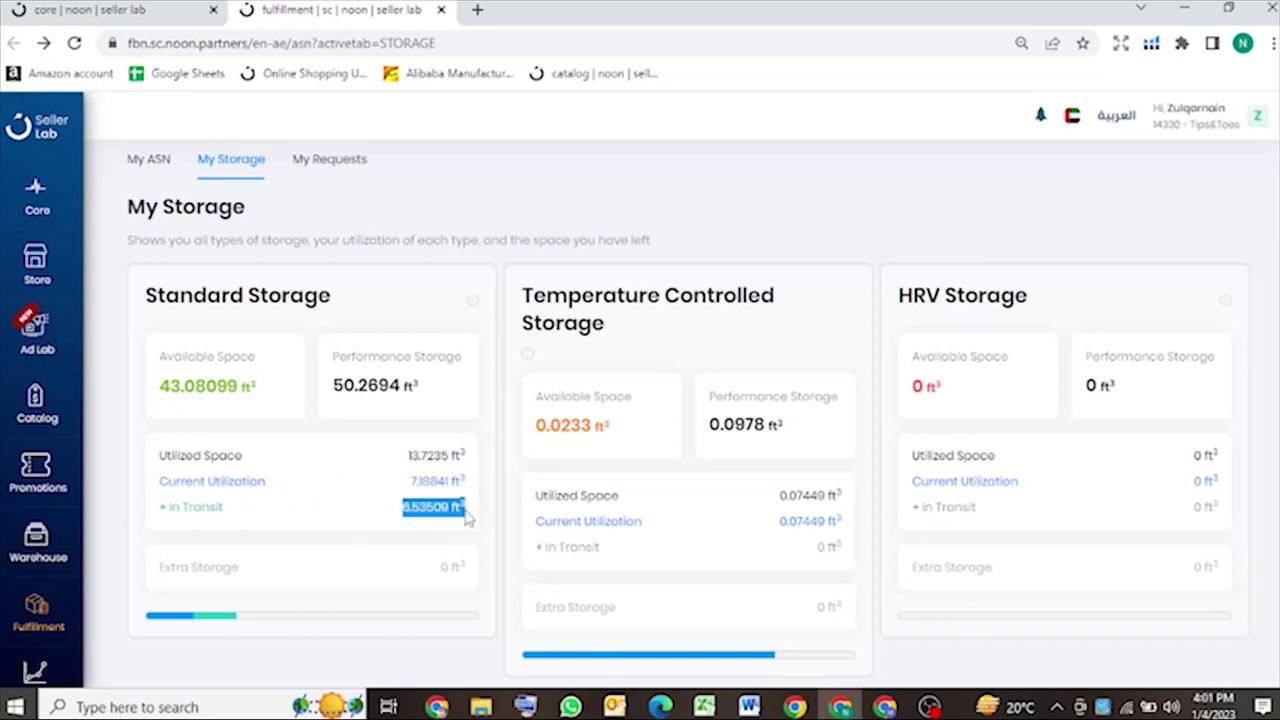
click(465, 515)
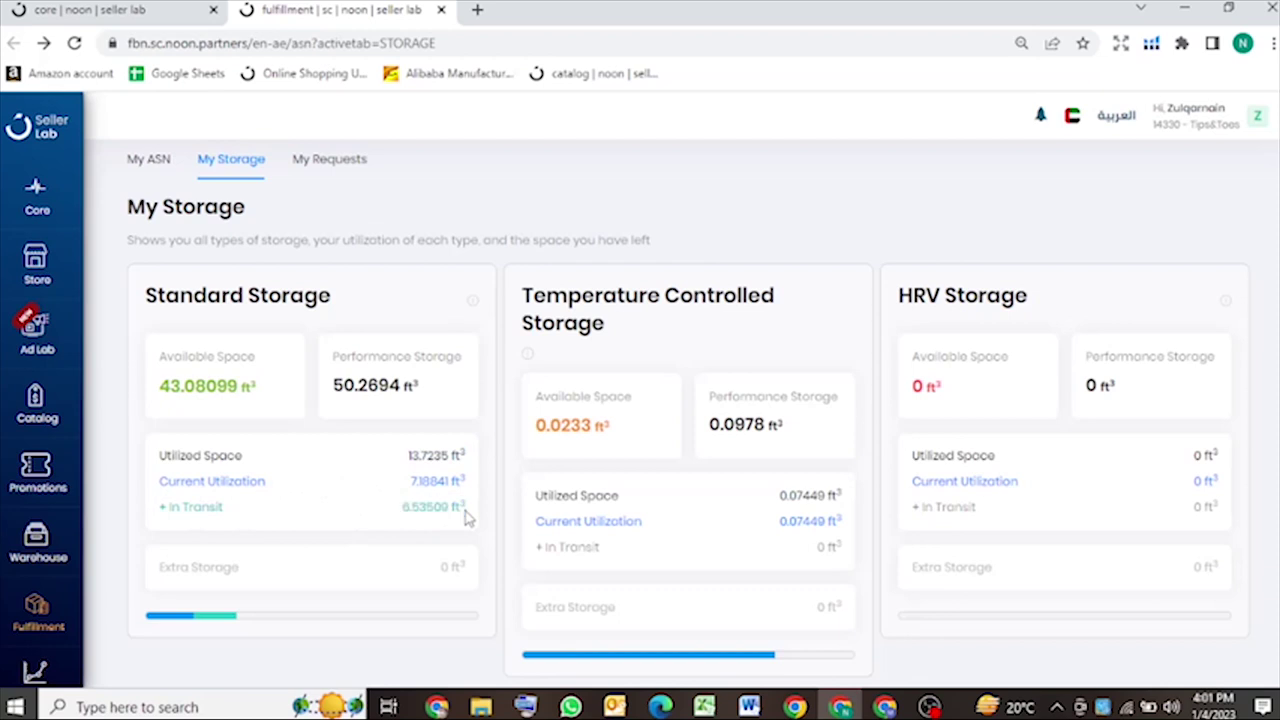
drag(404, 511, 474, 517)
click(474, 518)
Check the available space remaining in Standard Storage.
scroll(386, 500, down, 1)
drag(281, 331, 160, 323)
click(245, 371)
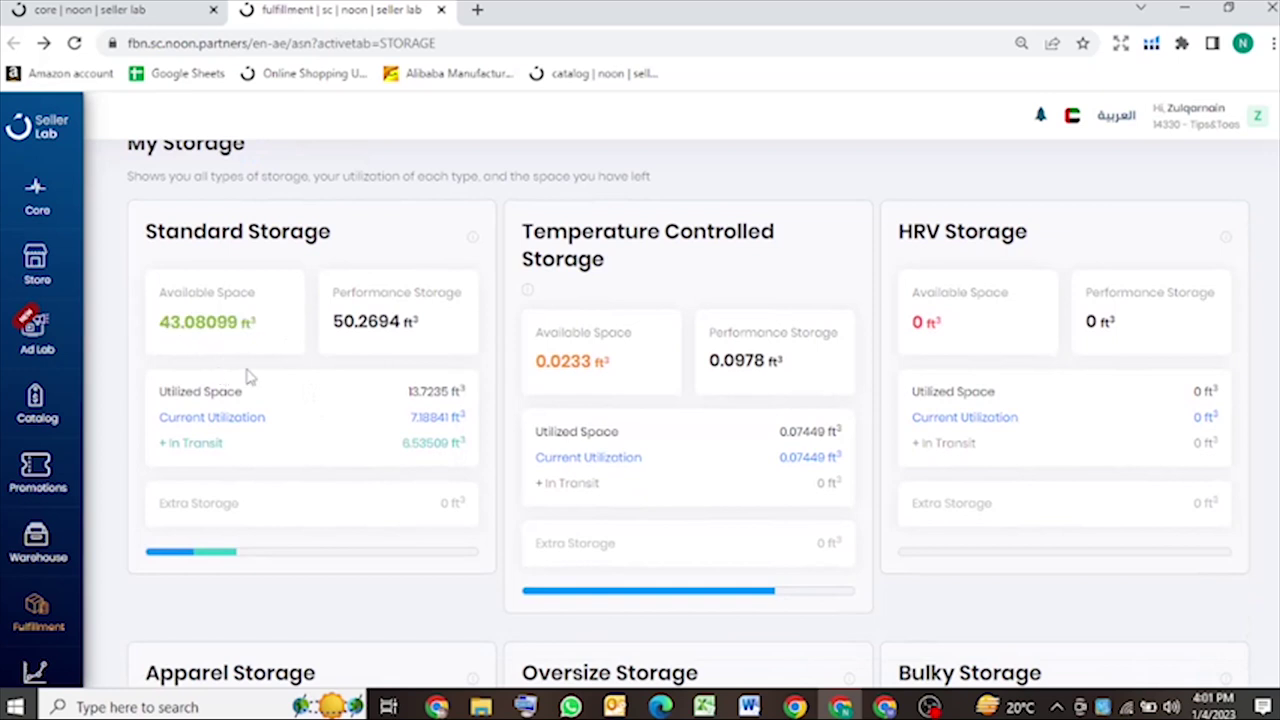
Open My Requests to check the table of ASN requests, and return to the My ASN list.
scroll(520, 436, down, 1)
scroll(521, 435, down, 1)
scroll(523, 434, up, 4)
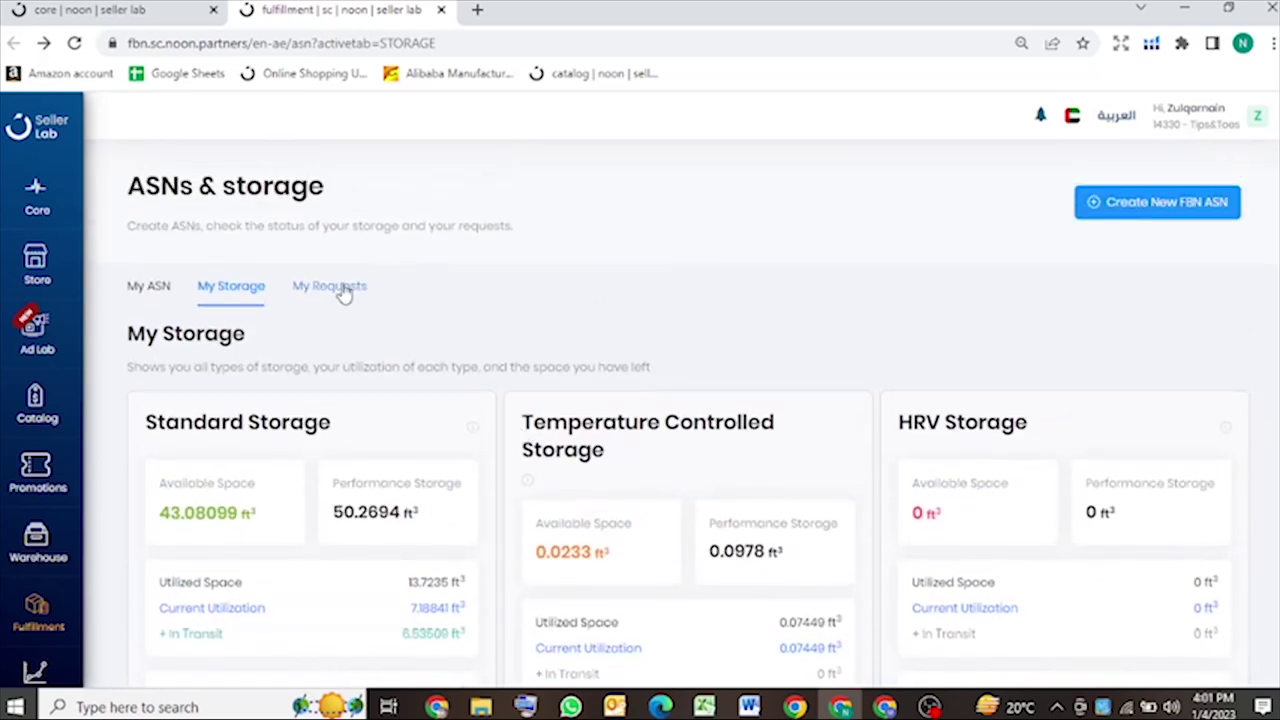
click(342, 291)
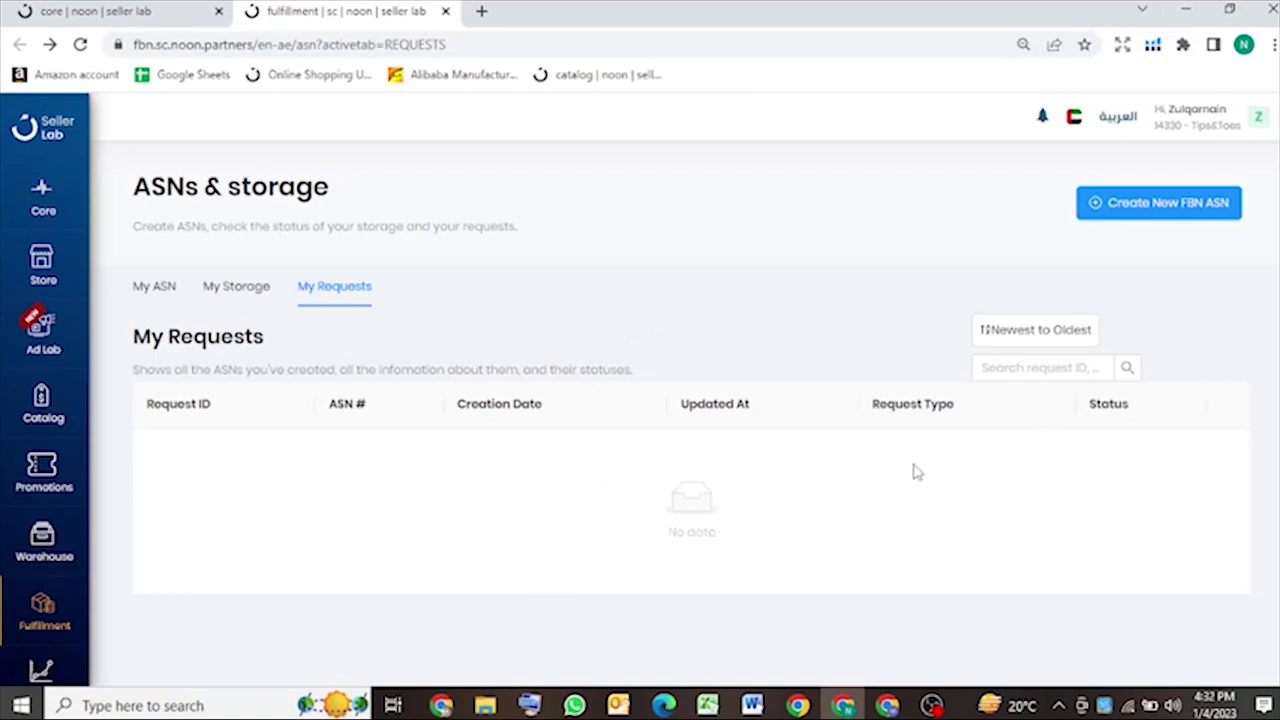
click(162, 290)
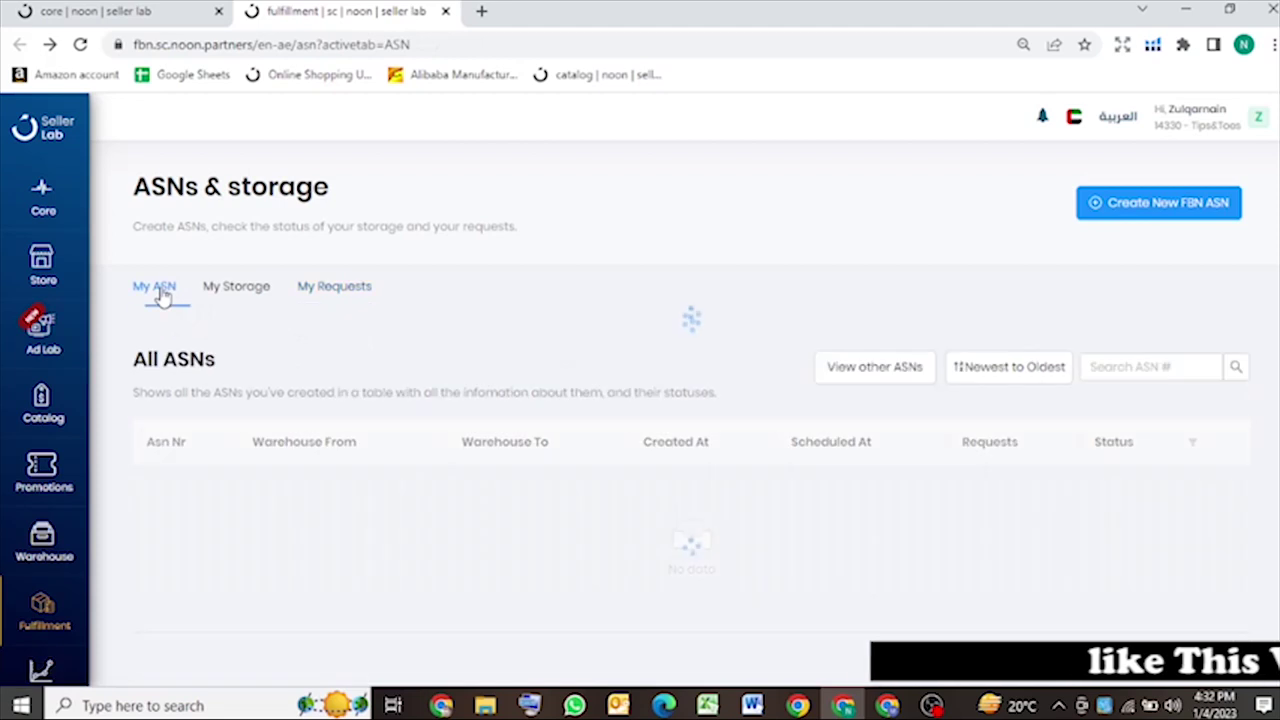